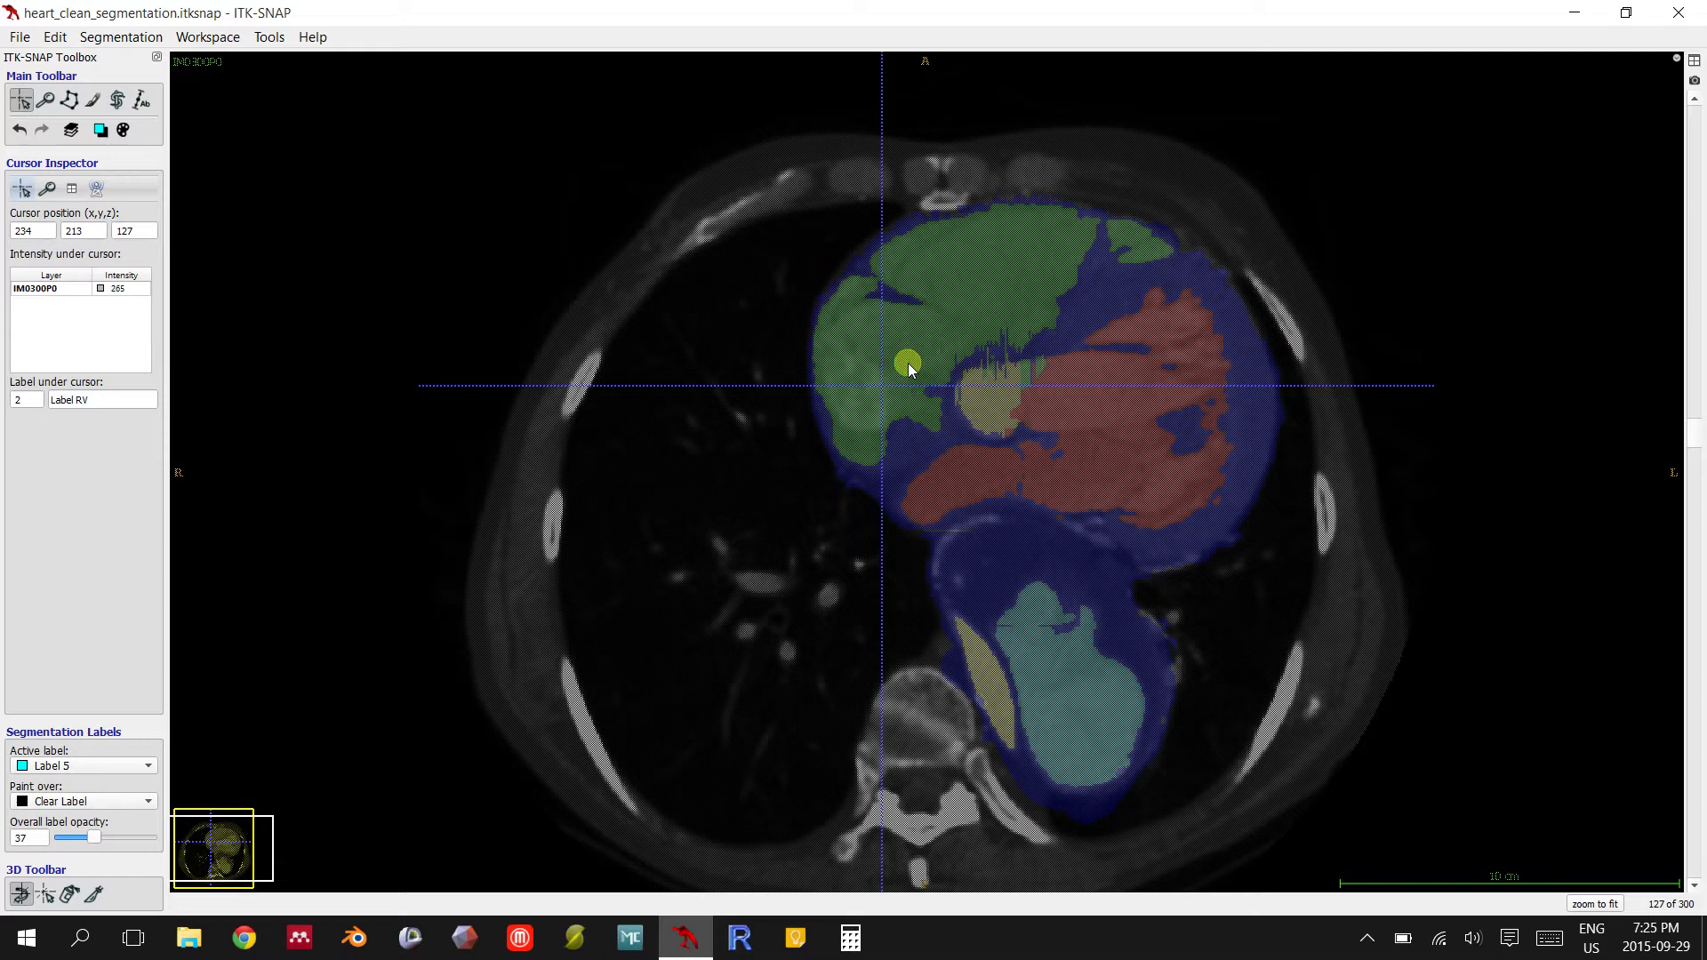
Inspect the RV, LV and Epi/Endo labels and the regions around them on axial slice 127
left_click_drag(969, 271, 1165, 339)
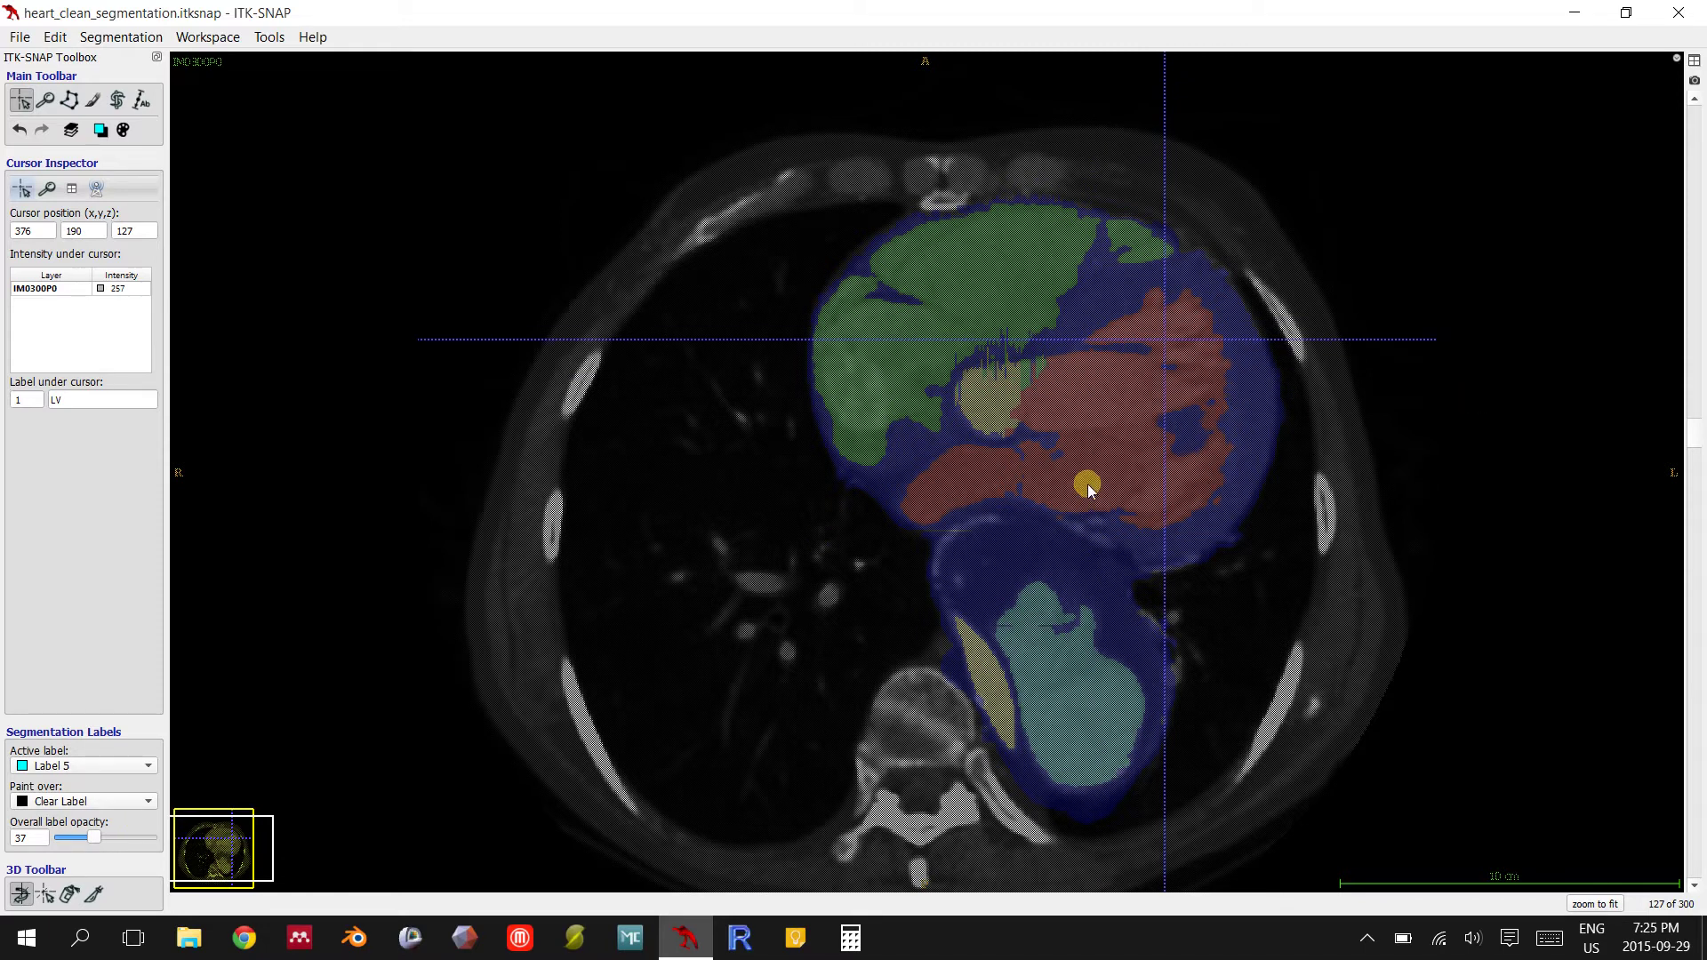
left_click_drag(1042, 269, 1077, 675)
left_click_drag(1144, 536, 1005, 532)
left_click_drag(896, 477, 1108, 438)
left_click_drag(1253, 381, 1134, 292)
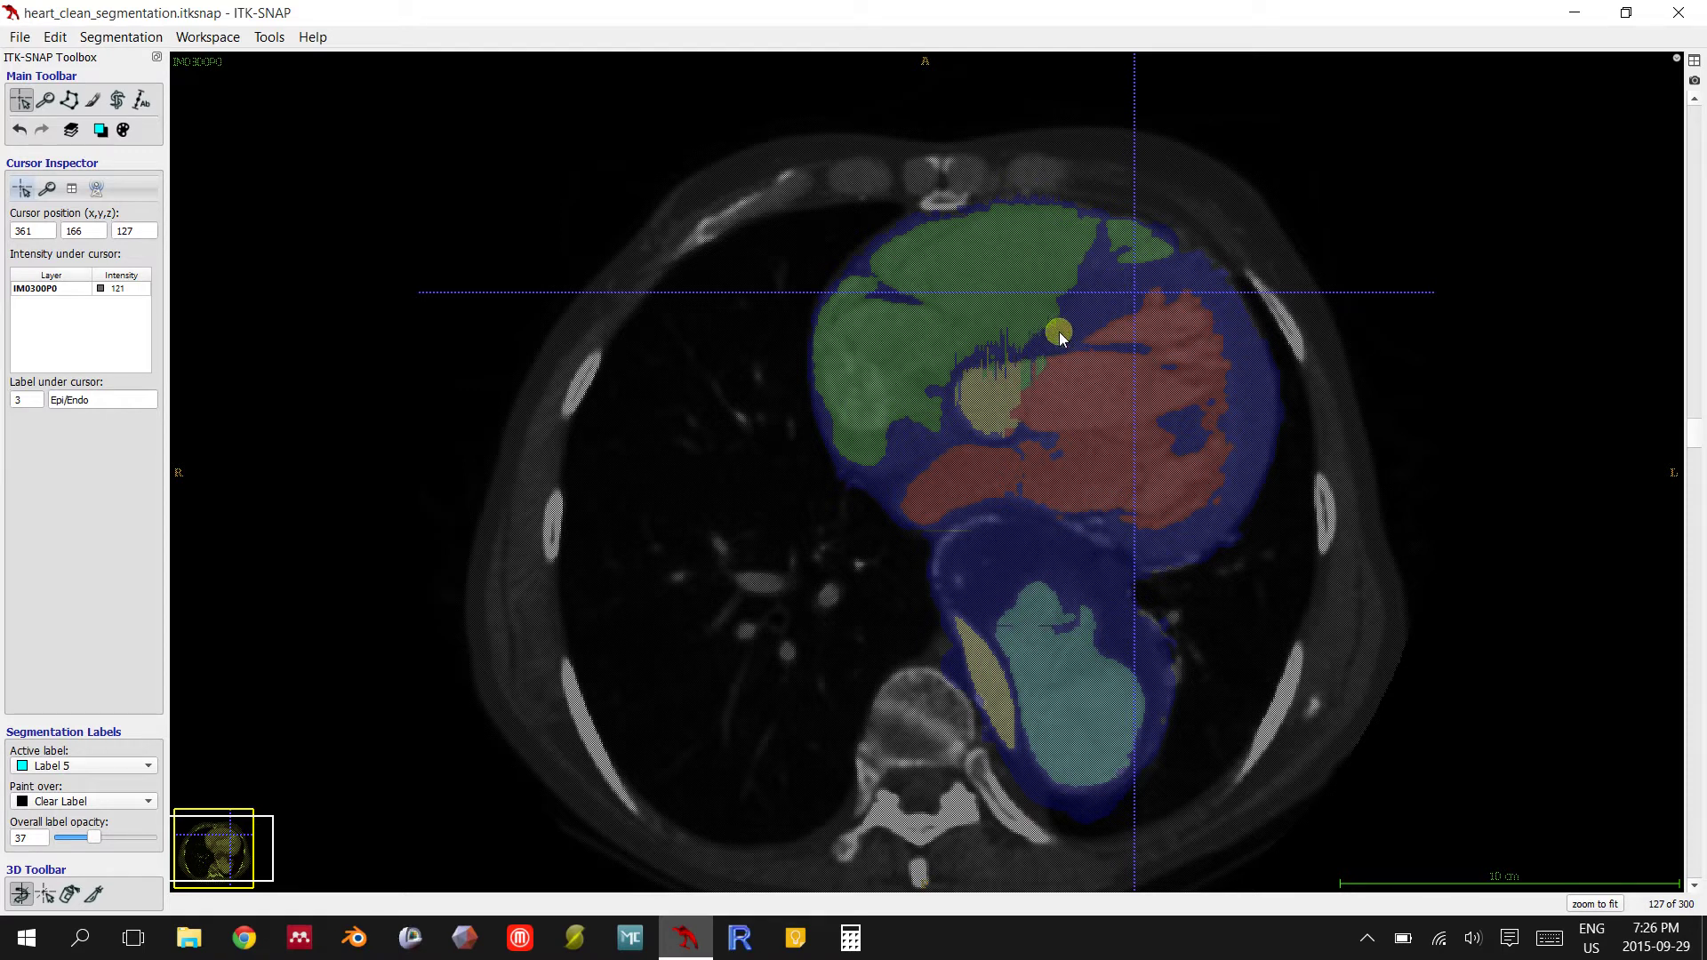
Examine how the LV, RV and Epi/Endo labels change through the axial slices below the aortic root and back up to slice 126
scroll(1070, 318, "down", 7)
scroll(1074, 322, "down", 11)
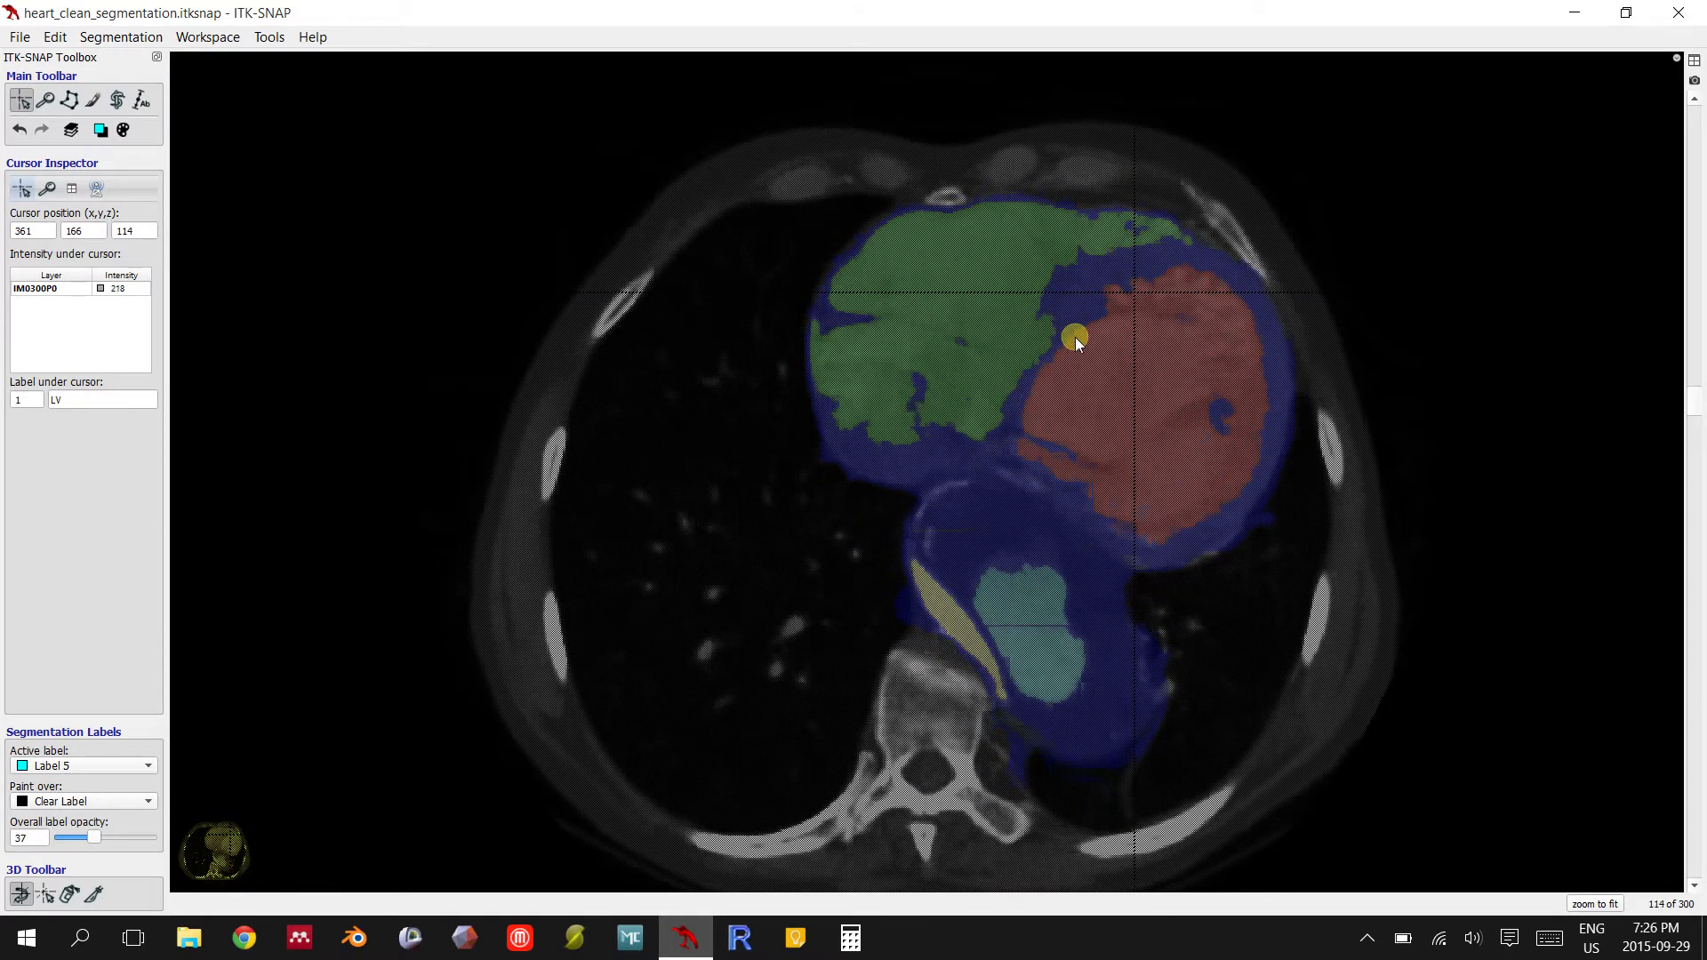
scroll(1079, 345, "down", 6)
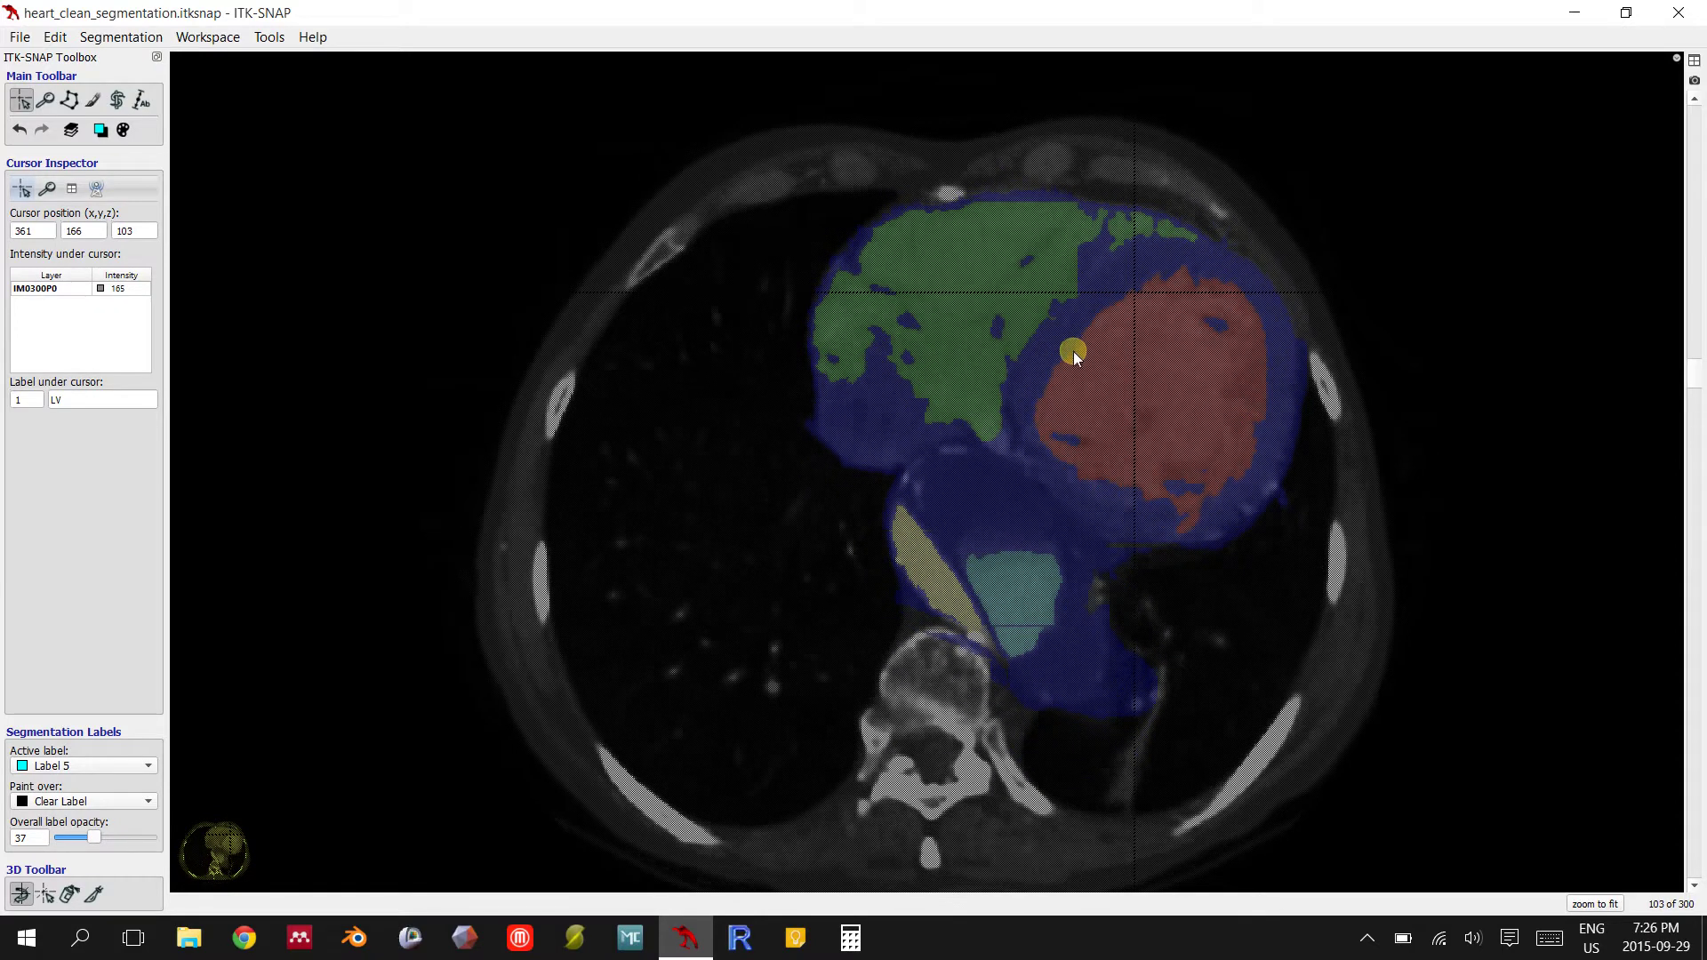
scroll(1074, 350, "down", 15)
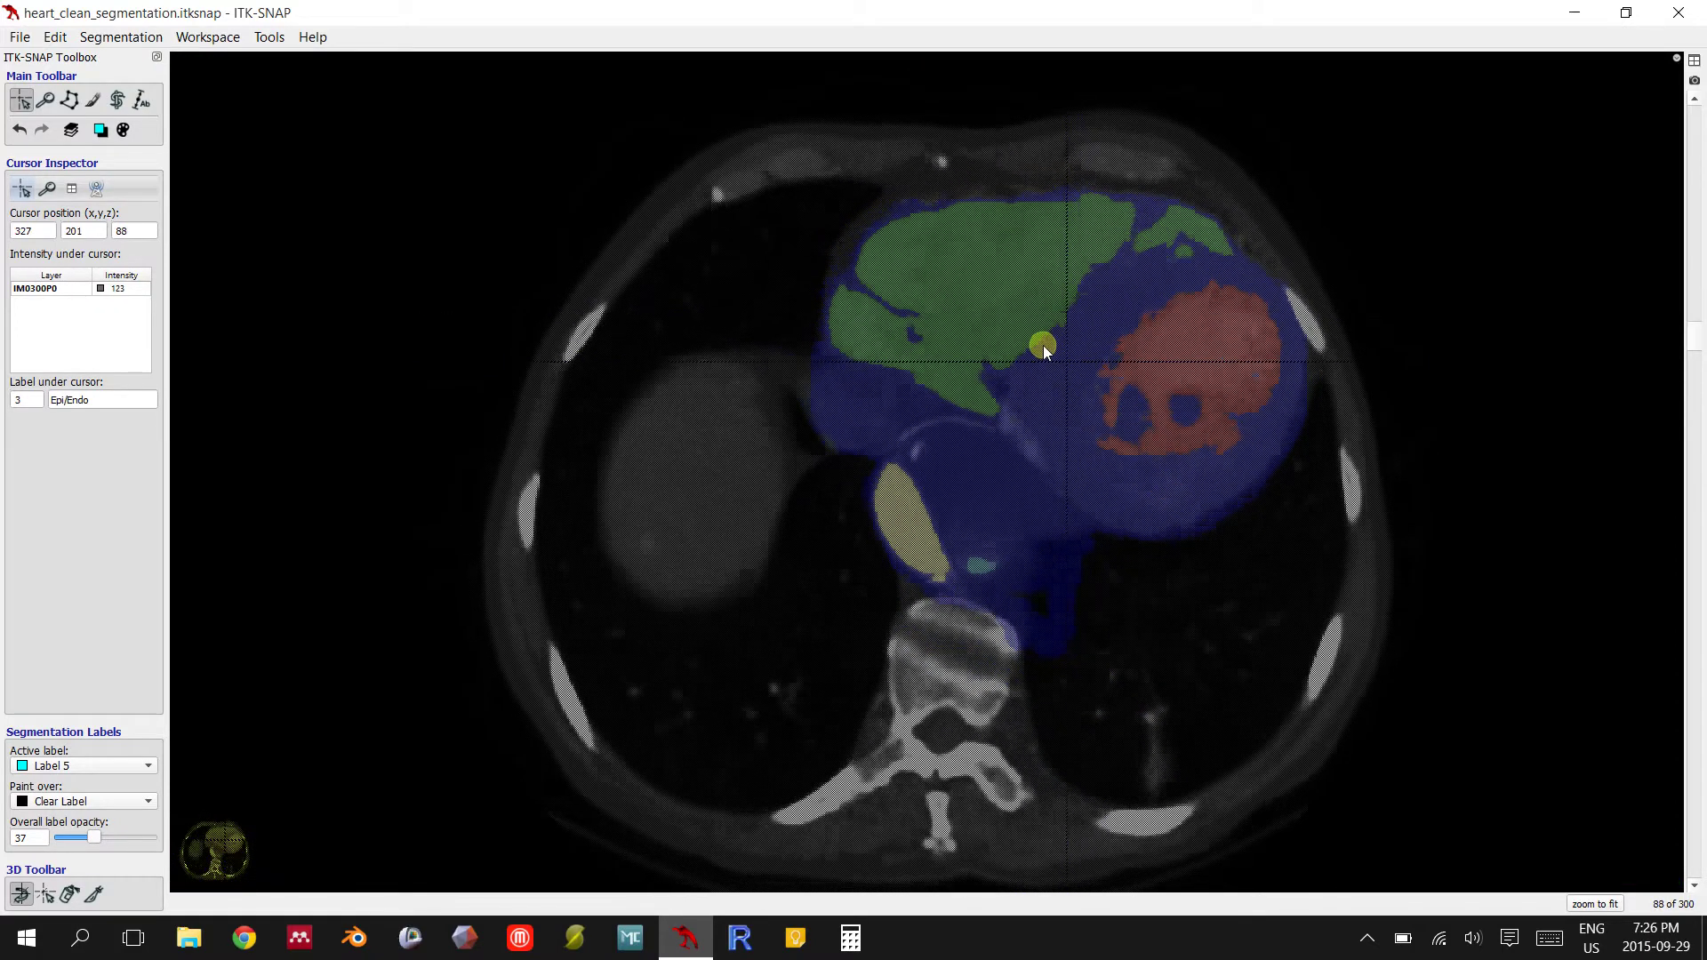
scroll(1042, 345, "down", 10)
scroll(1049, 332, "up", 10)
scroll(1092, 335, "up", 20)
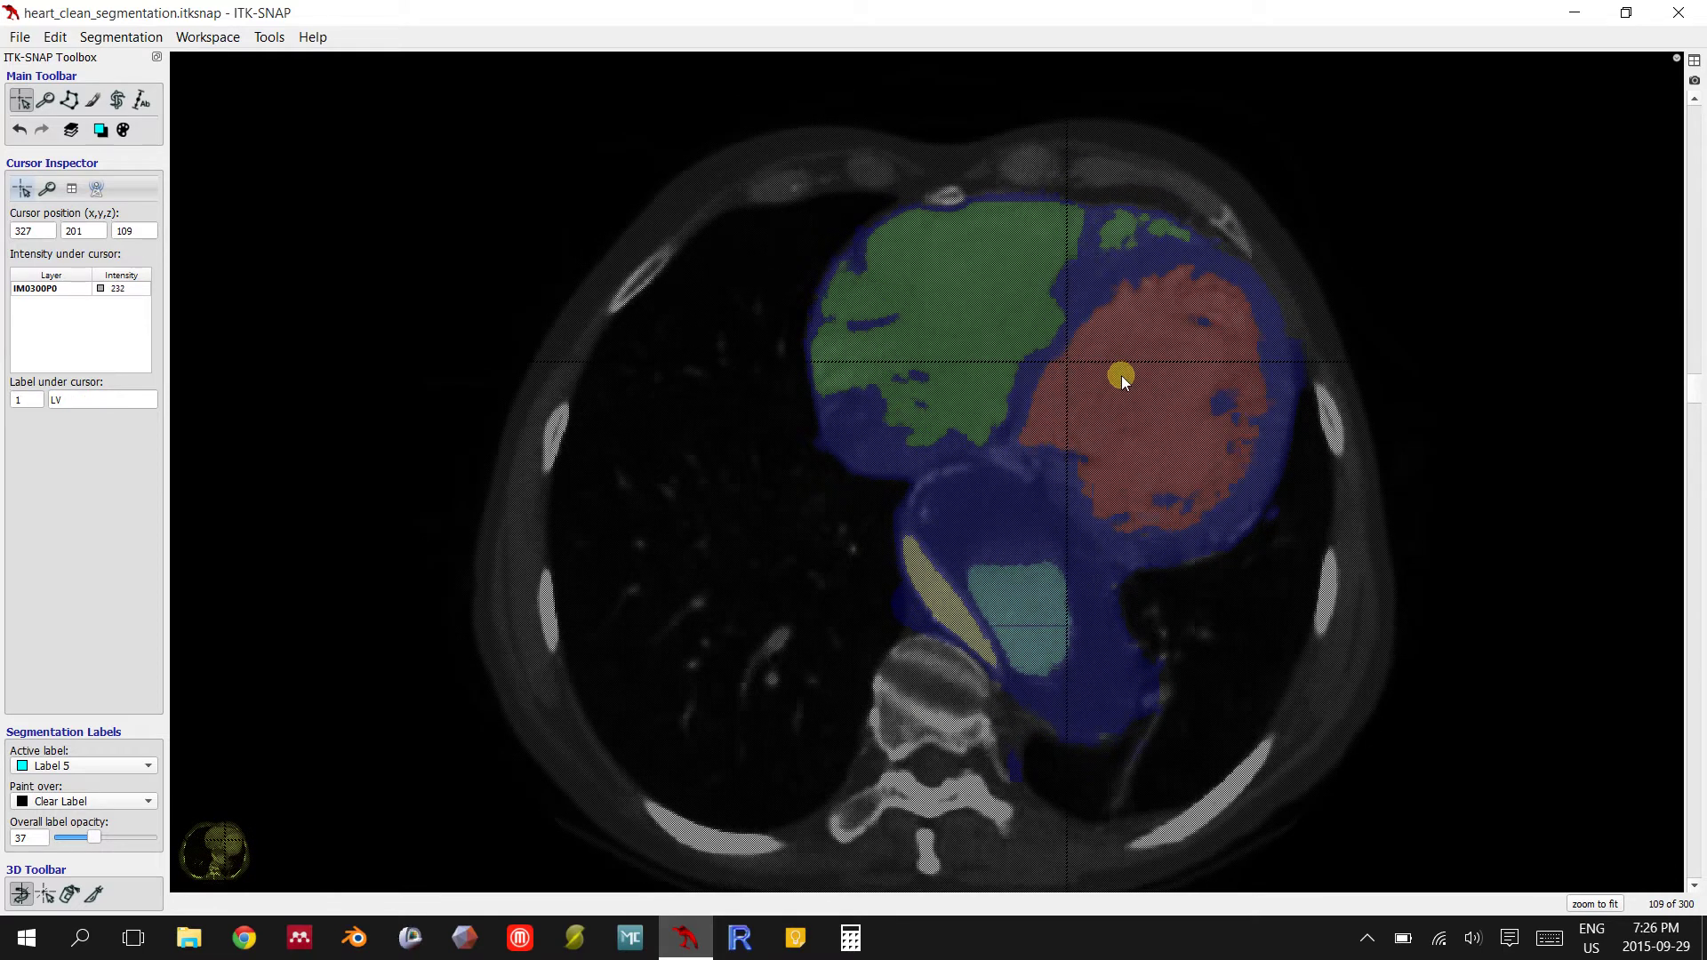
scroll(1122, 375, "up", 20)
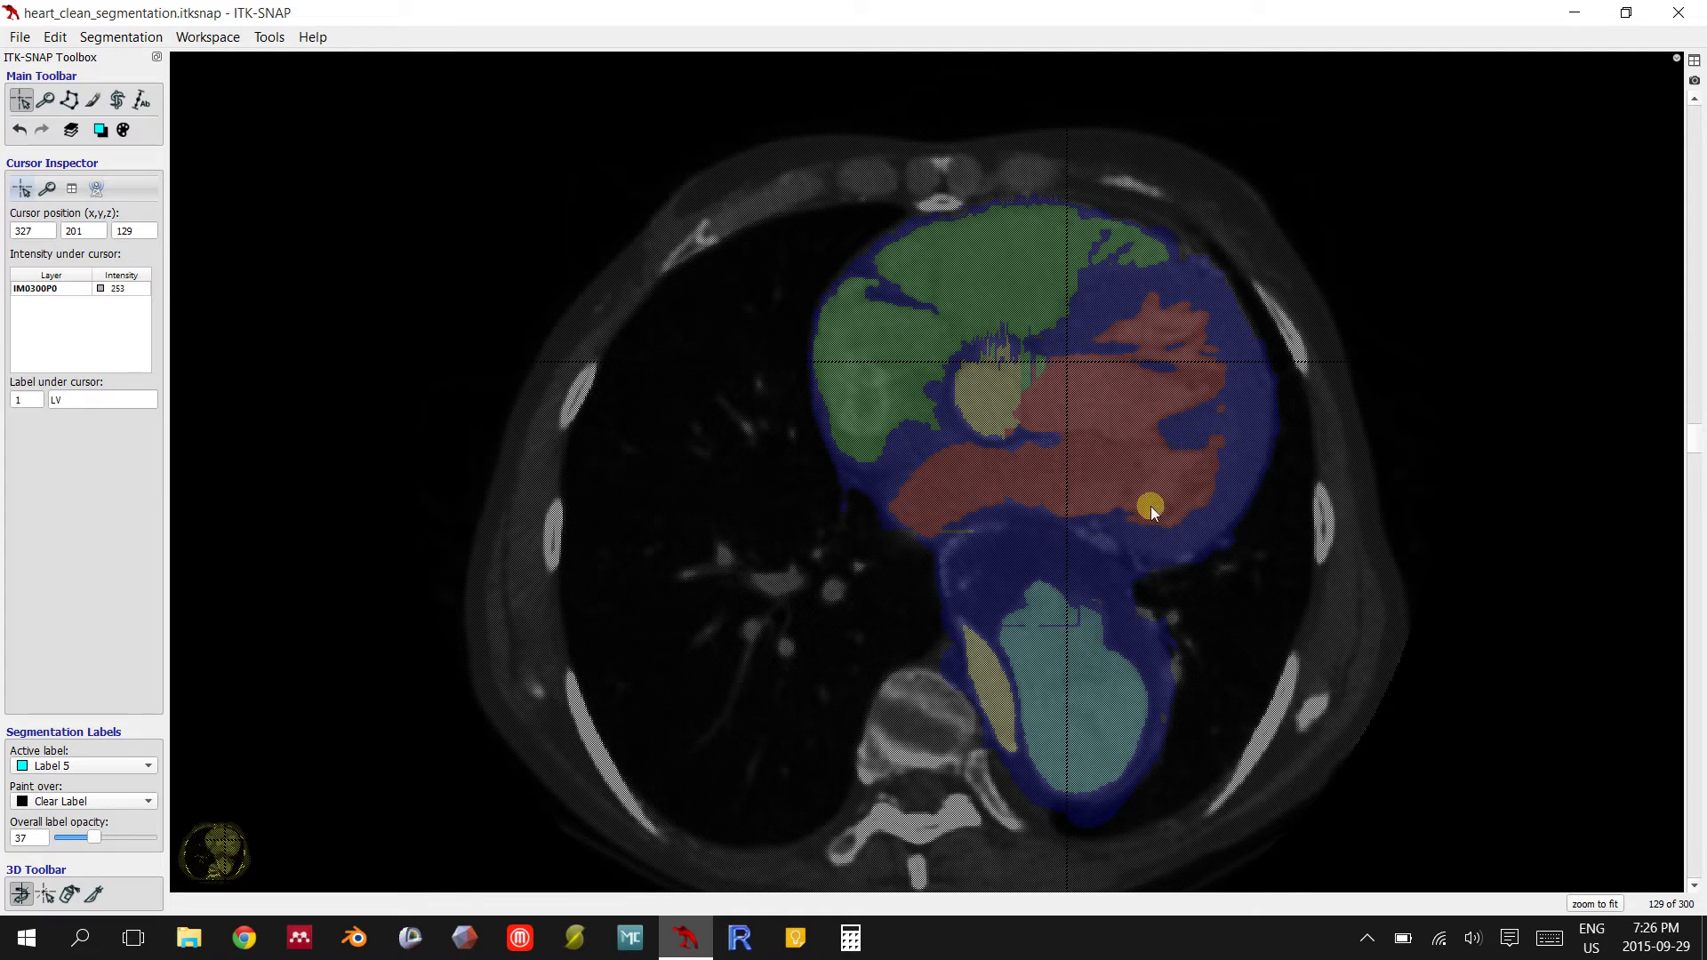
scroll(1042, 457, "down", 20)
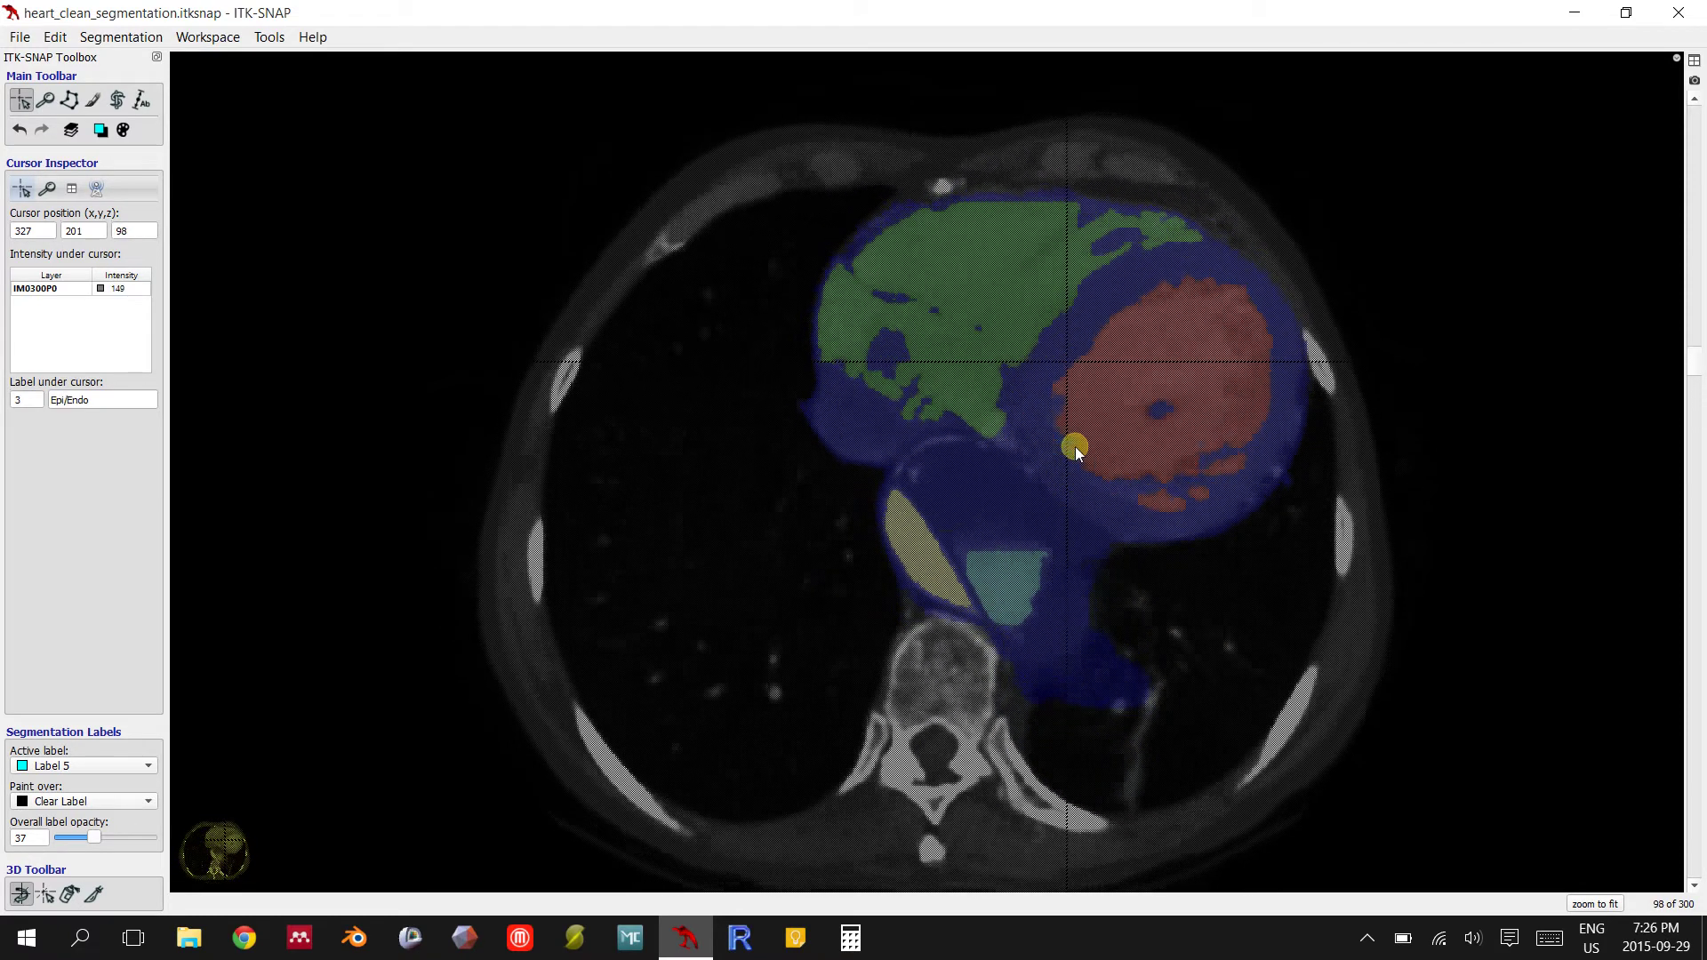
scroll(1074, 448, "up", 20)
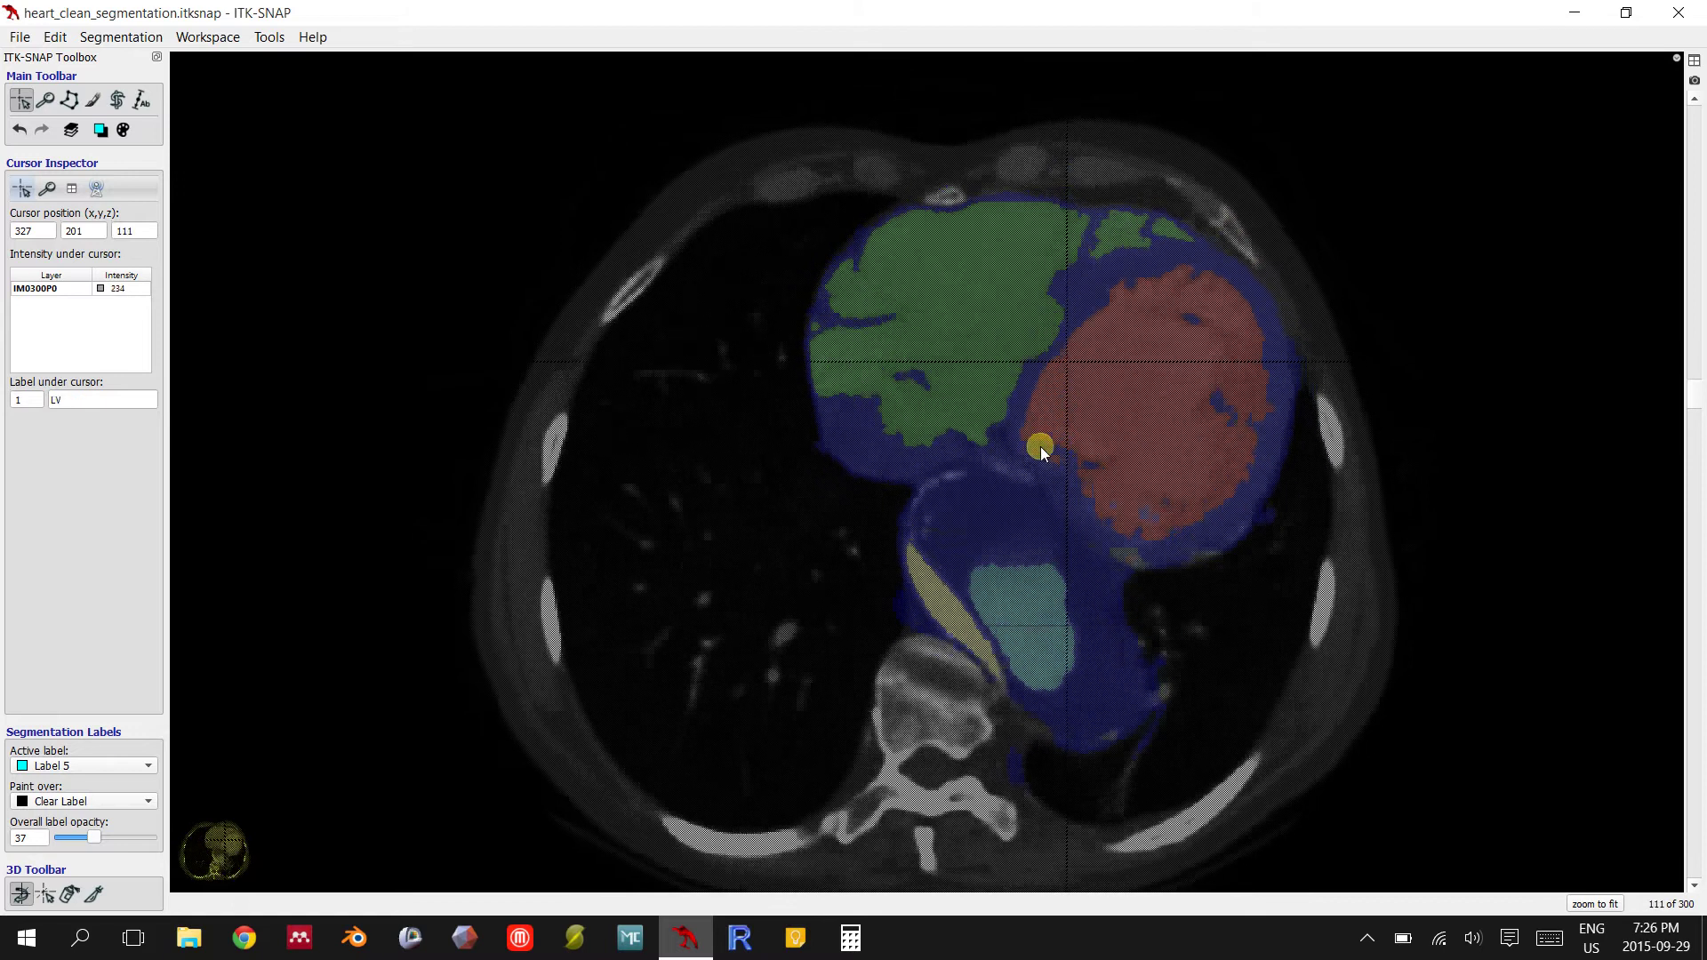
scroll(1041, 456, "up", 7)
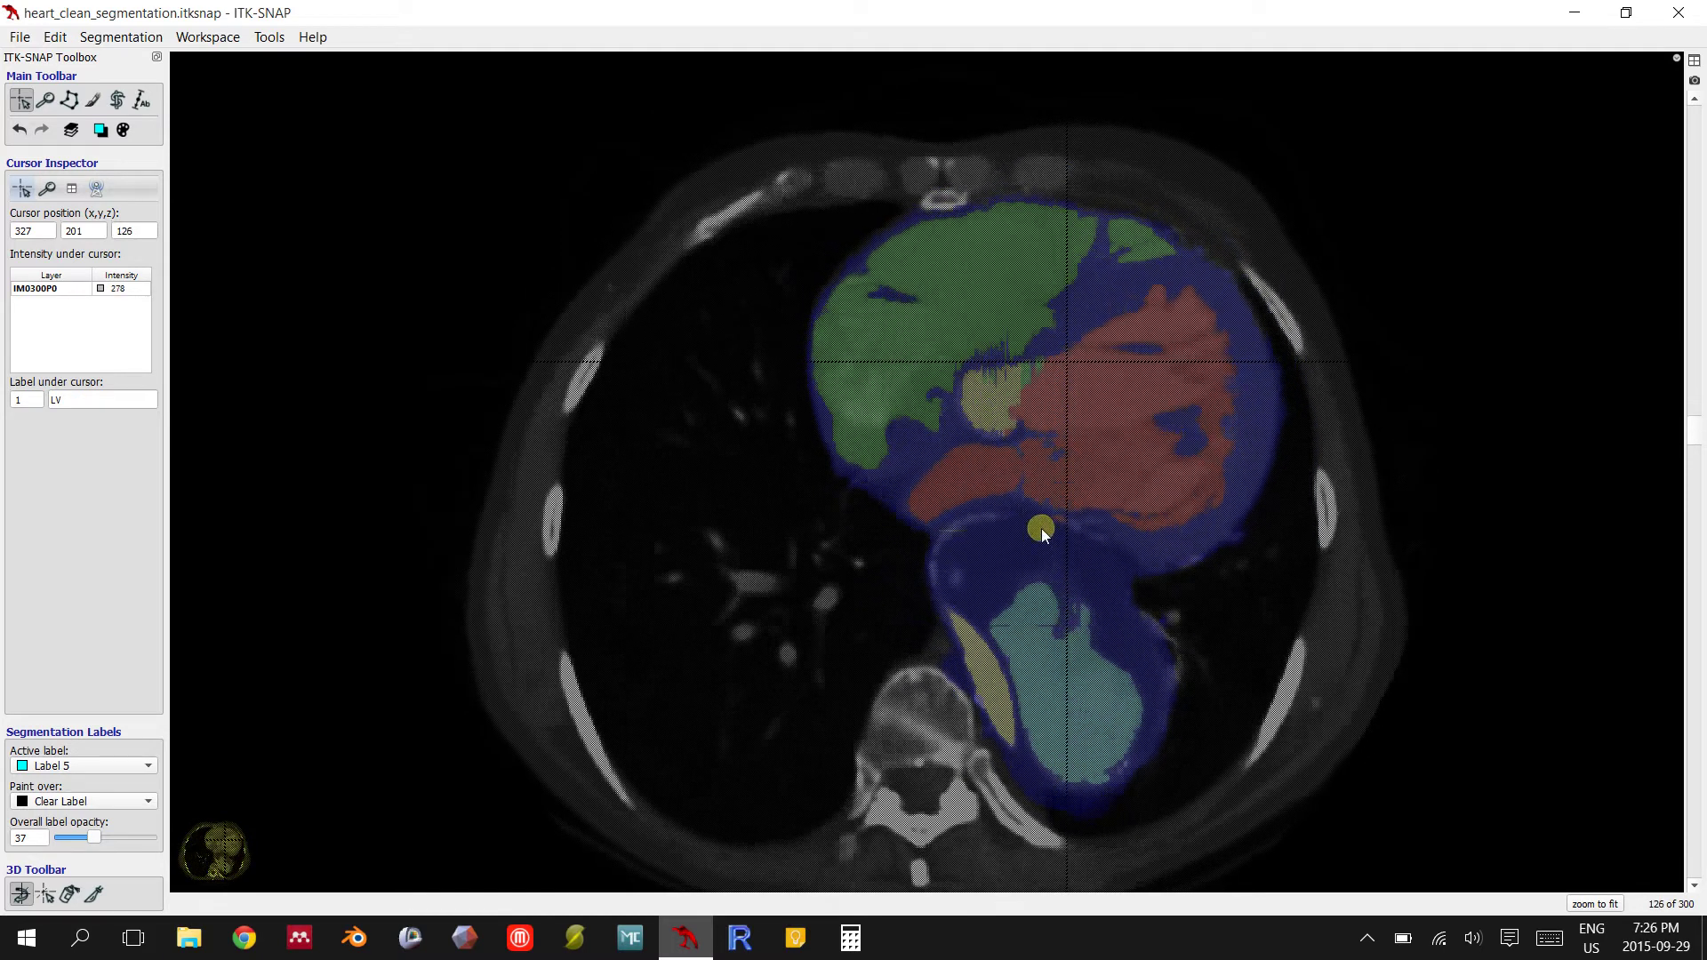
Inspect the aorta label between the ventricles on axial slice 126, and show all four views in a maximized window
left_click(983, 406)
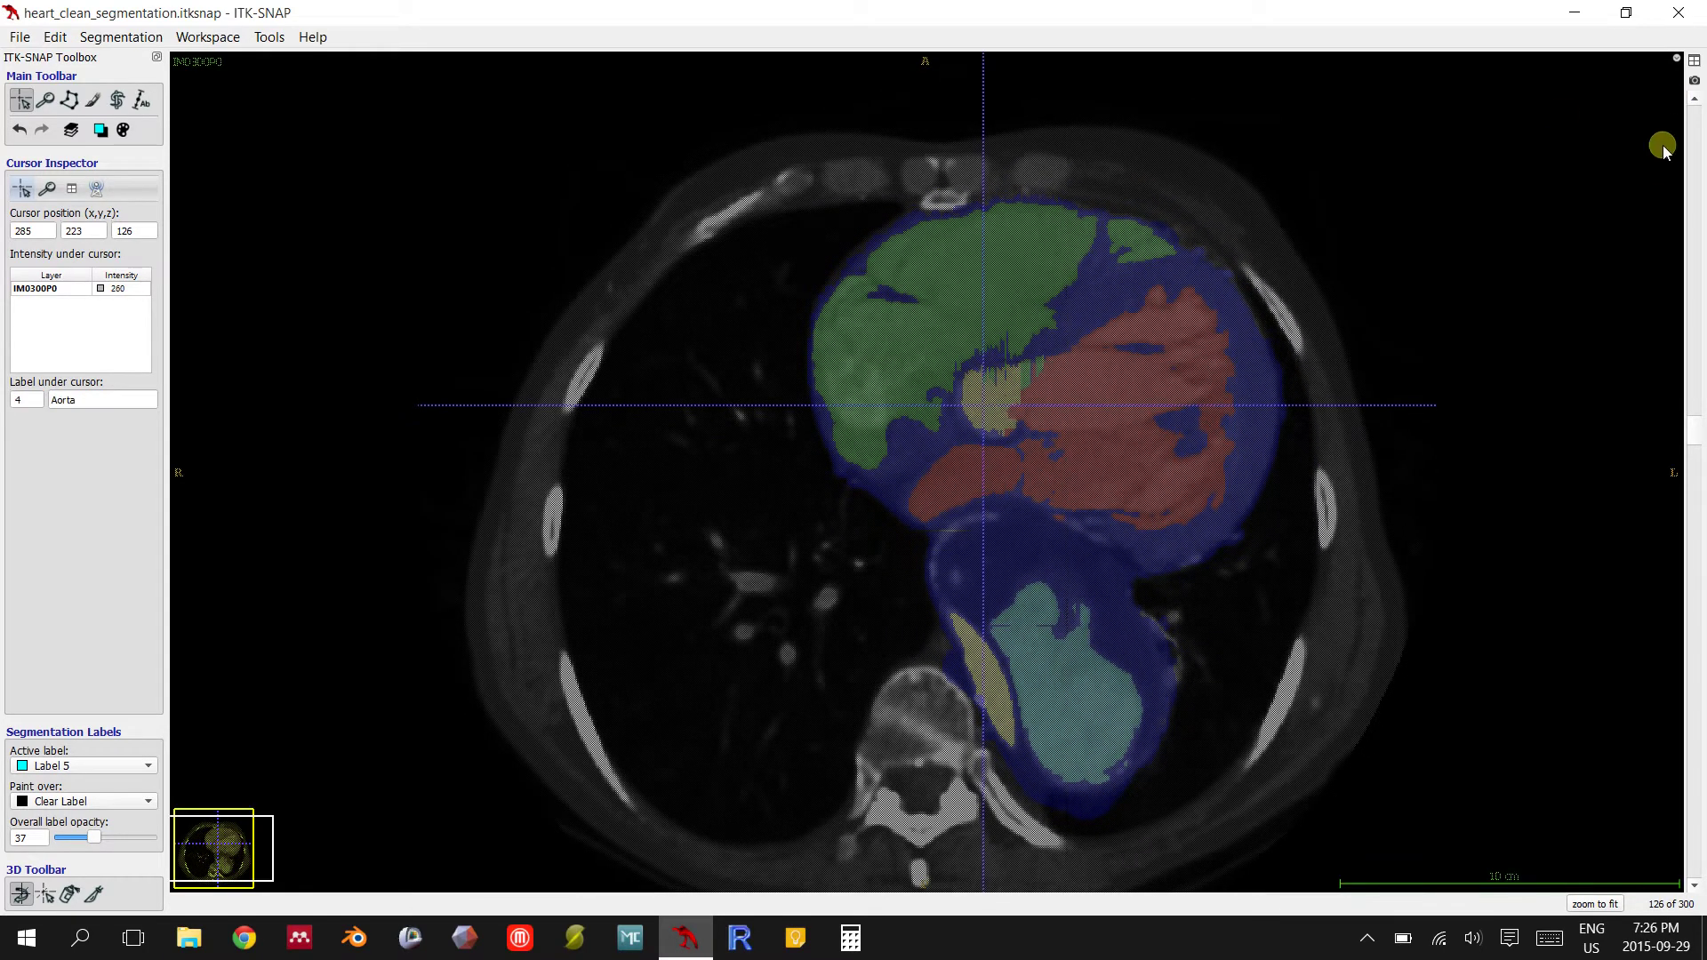
left_click_drag(1014, 425, 1013, 361)
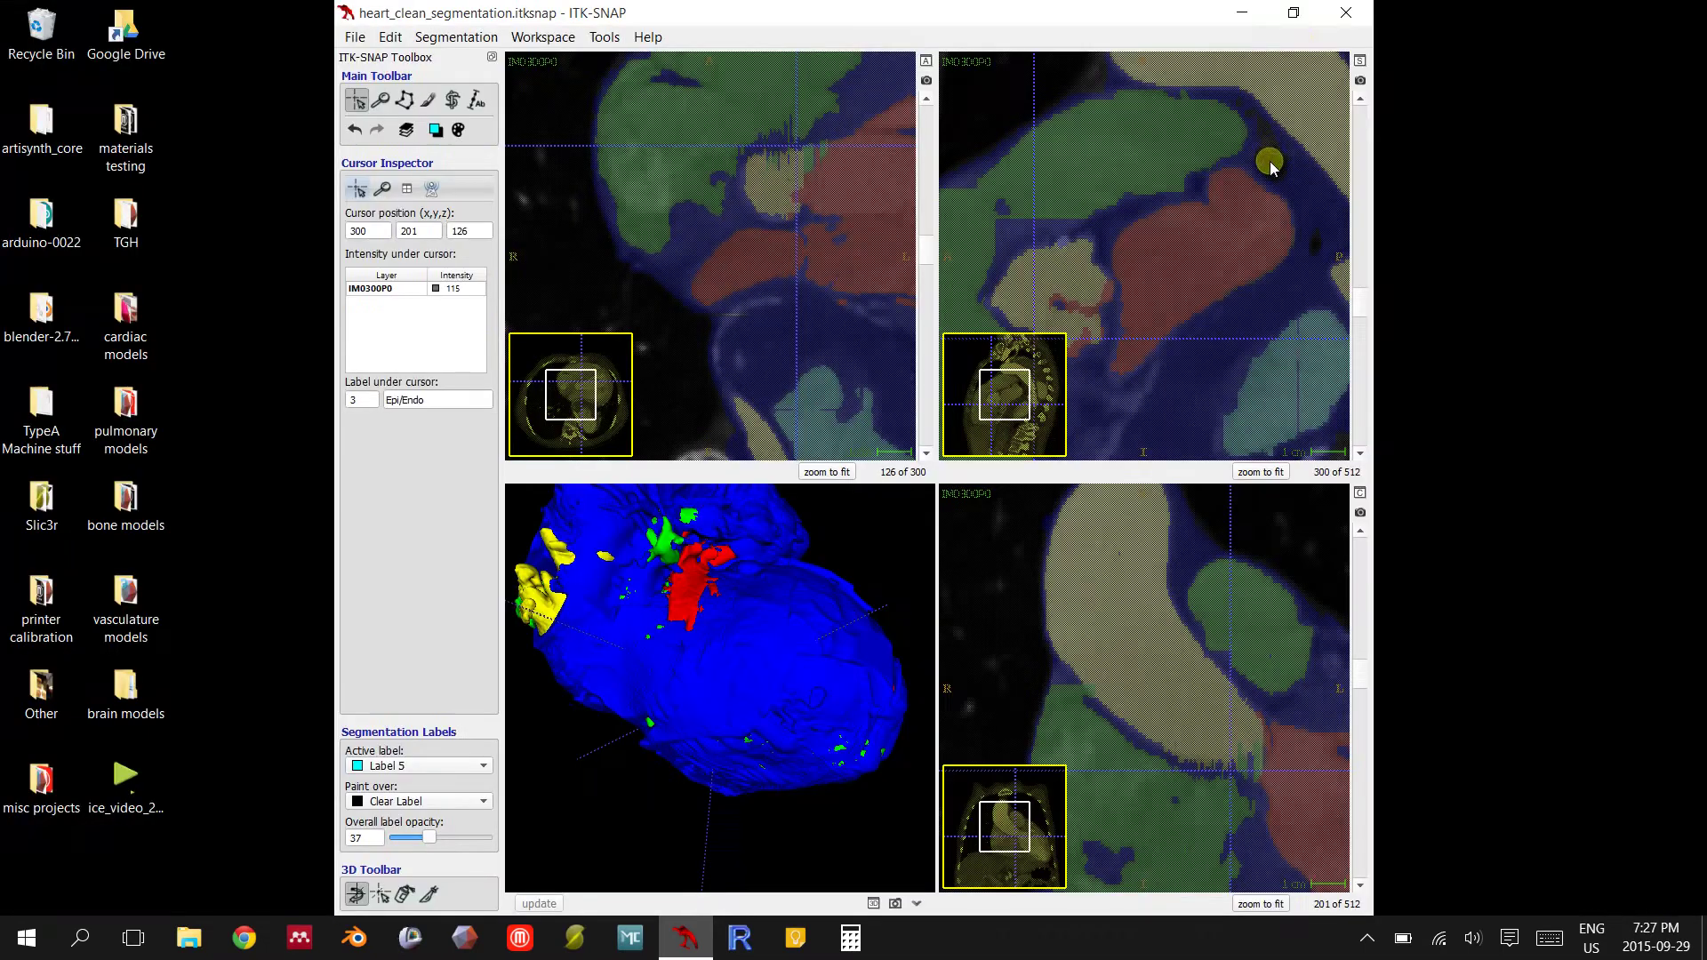
left_click(1293, 13)
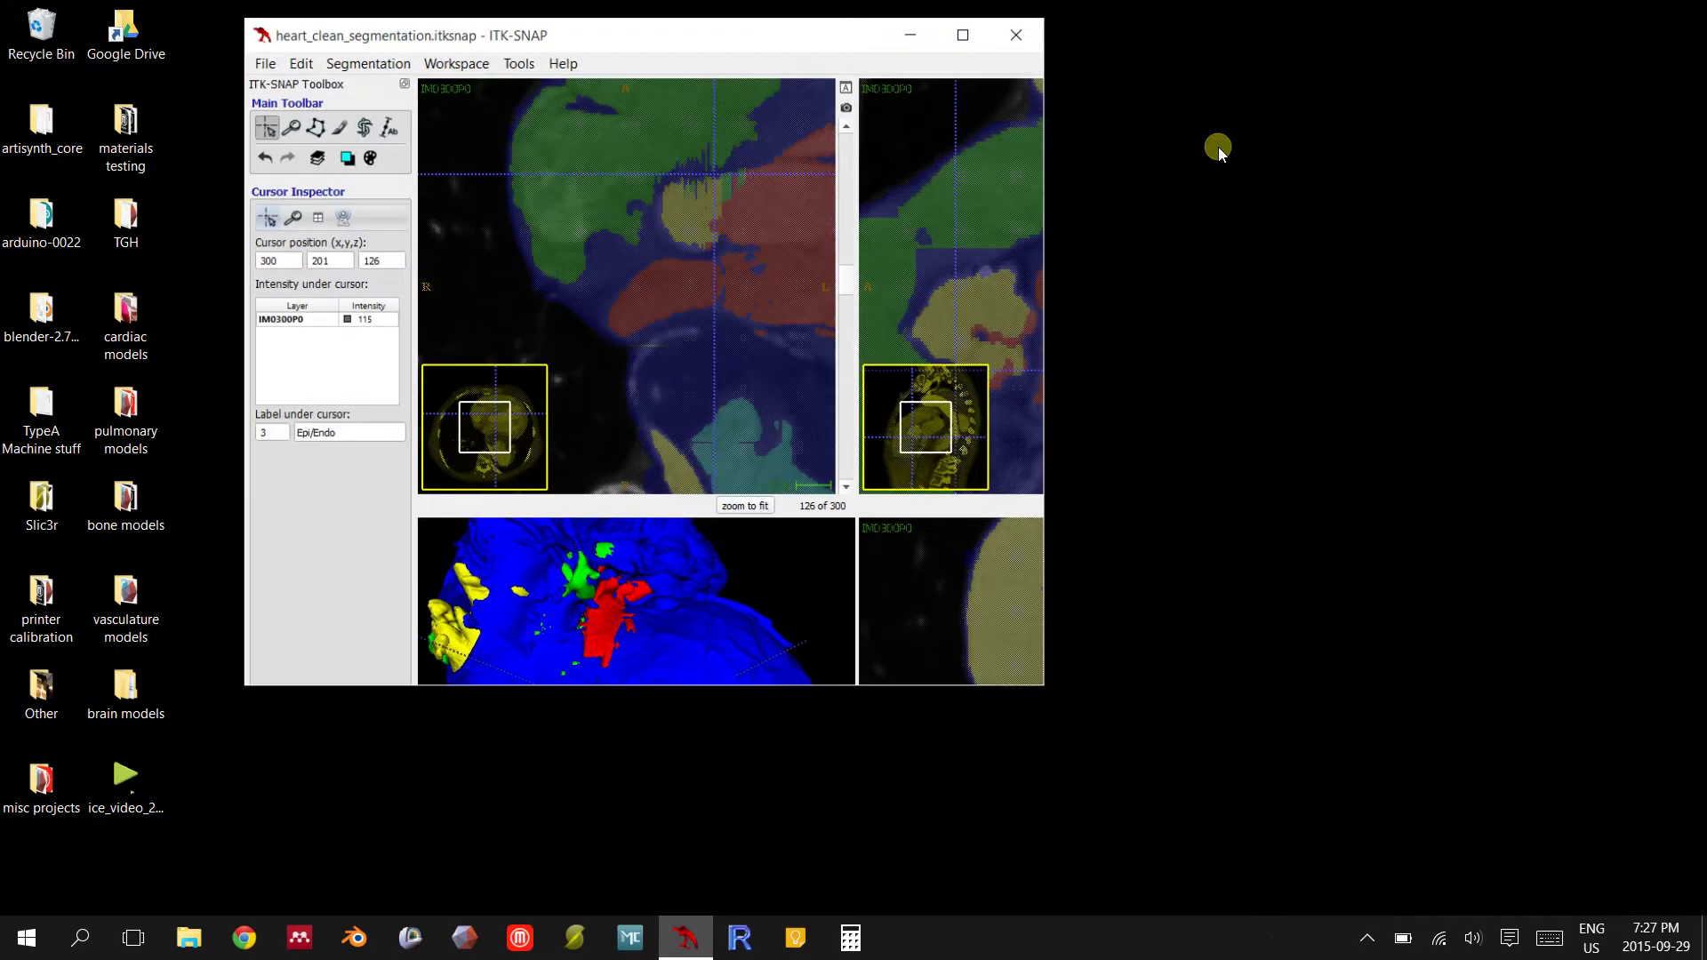
left_click(965, 48)
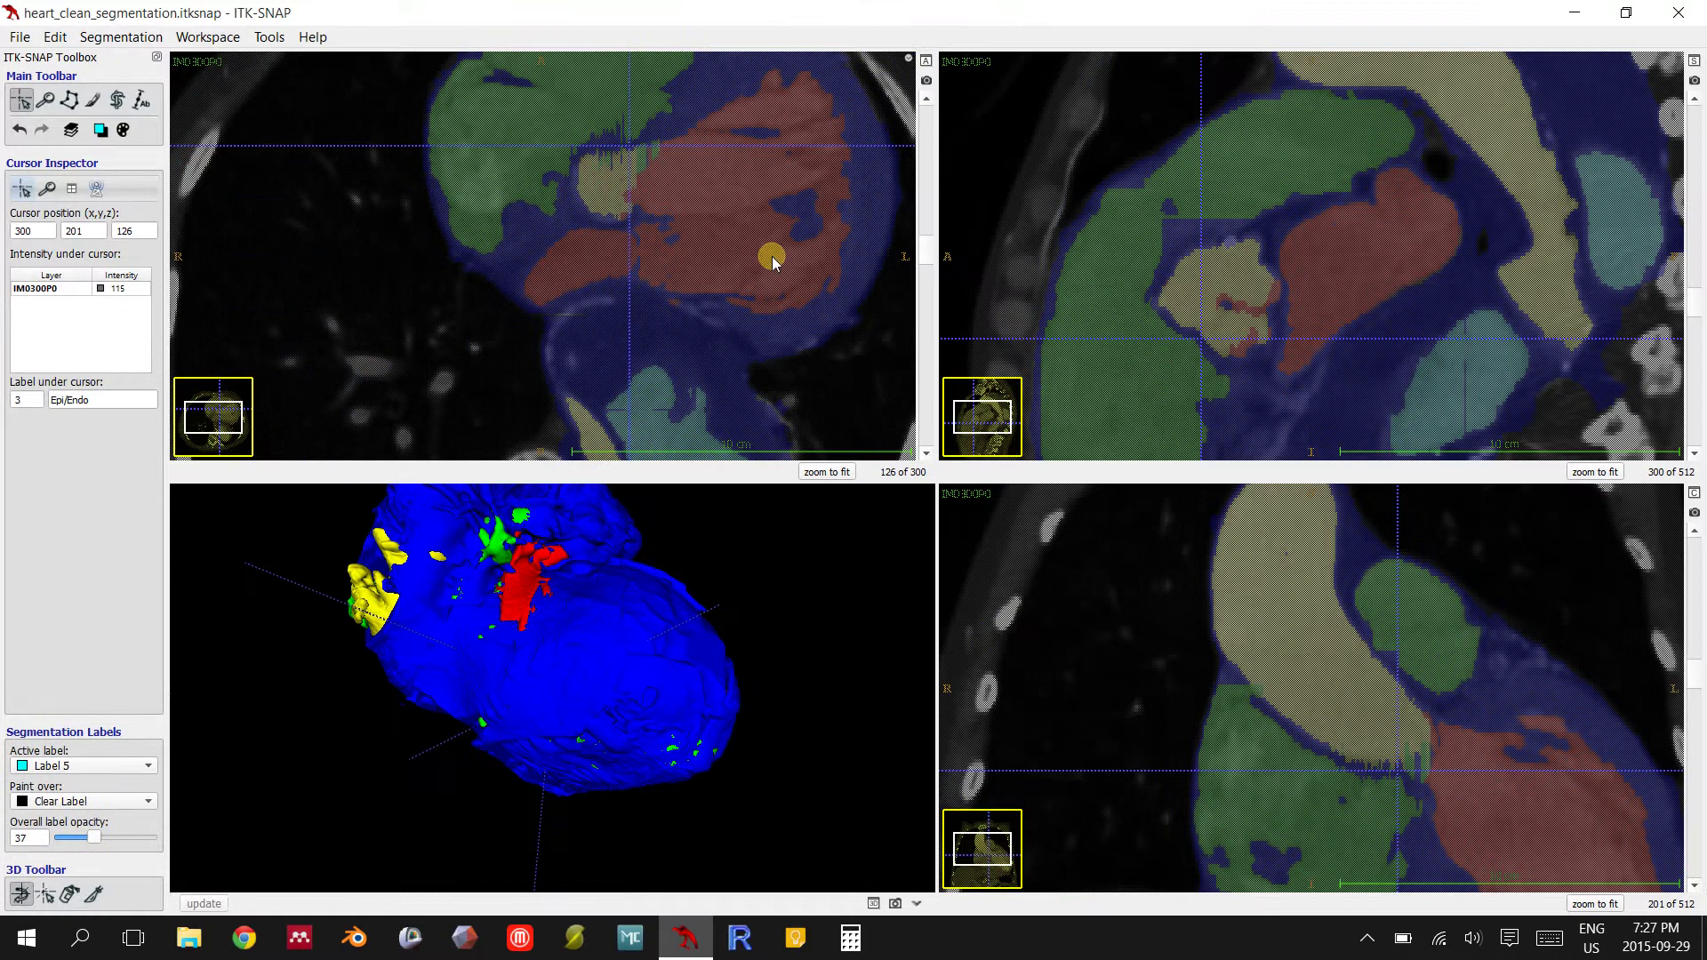
Examine the ventricle, aorta and Epi/Endo labels across the linked axial, sagittal and coronal views
left_click(711, 236)
left_click(687, 188)
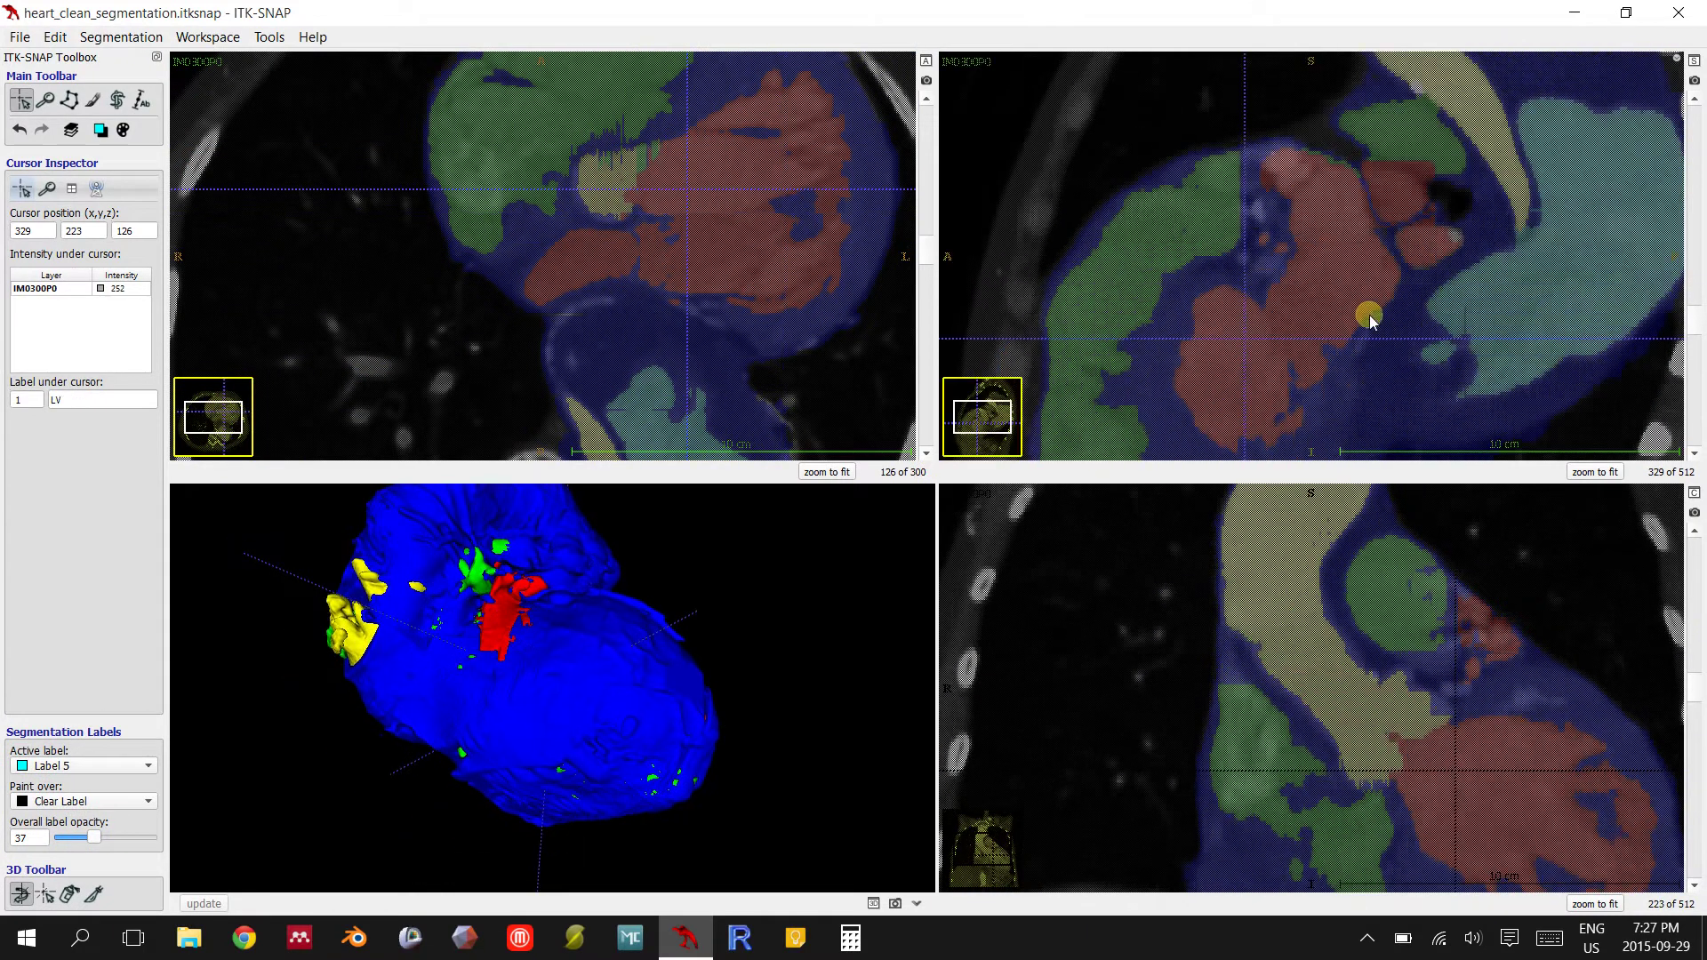
middle_click_drag(1337, 355, 1365, 246)
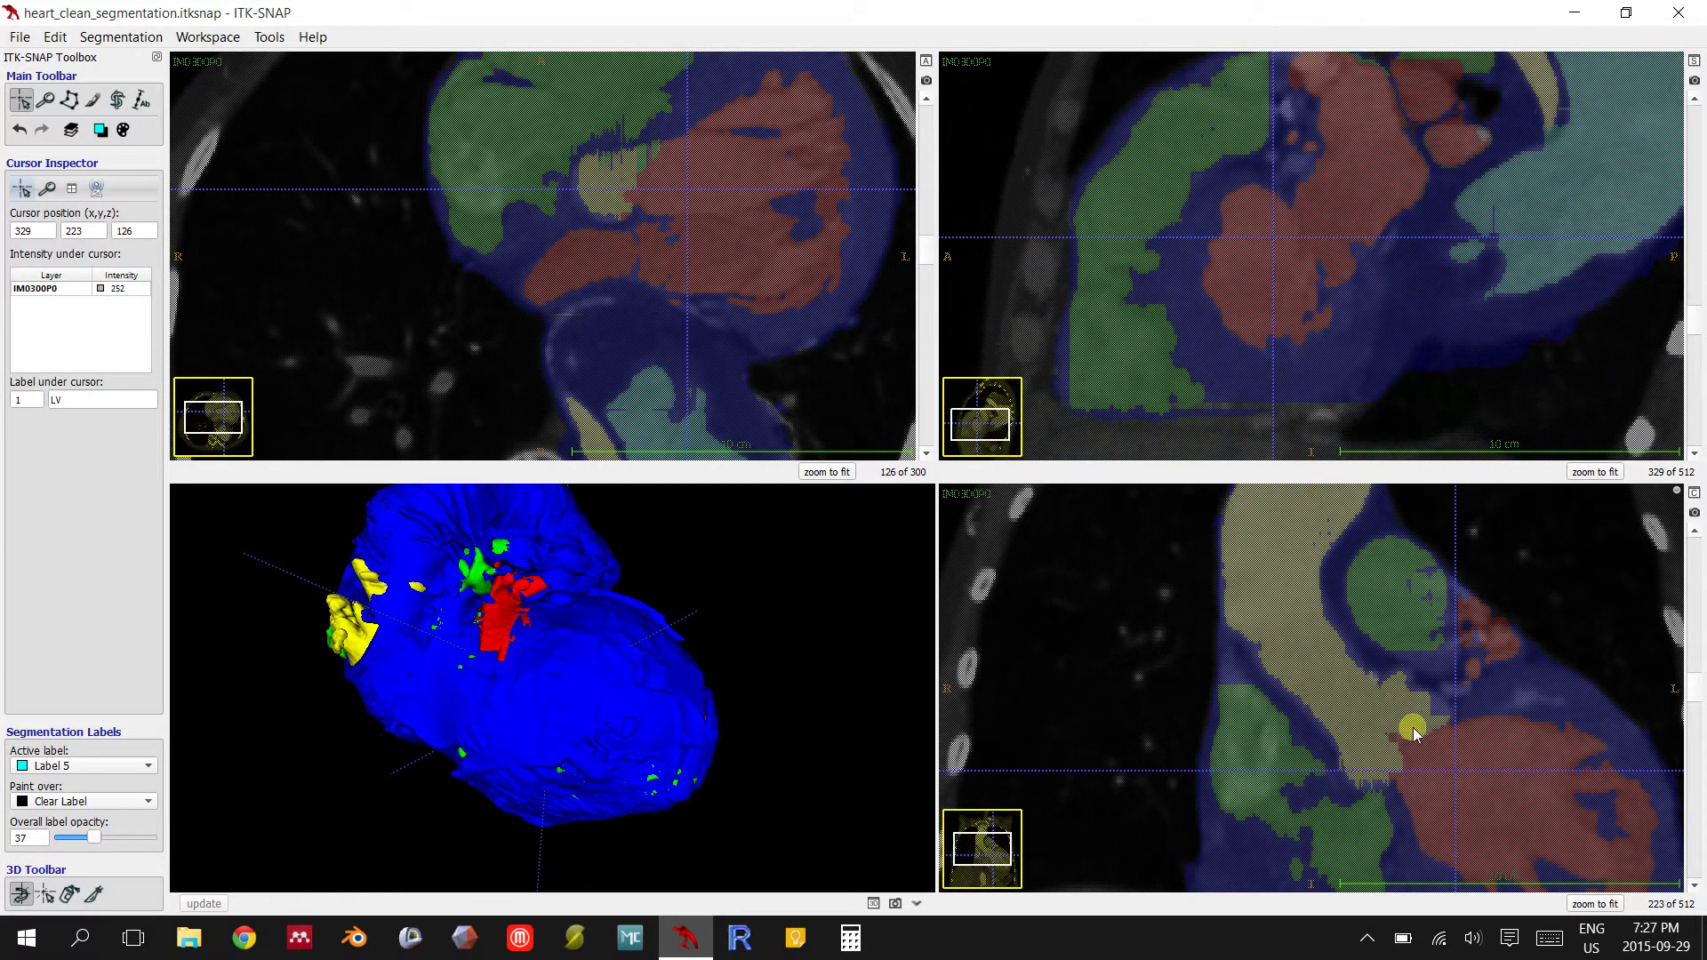
middle_click_drag(1417, 720, 1391, 662)
left_click(1224, 277)
left_click(1170, 313)
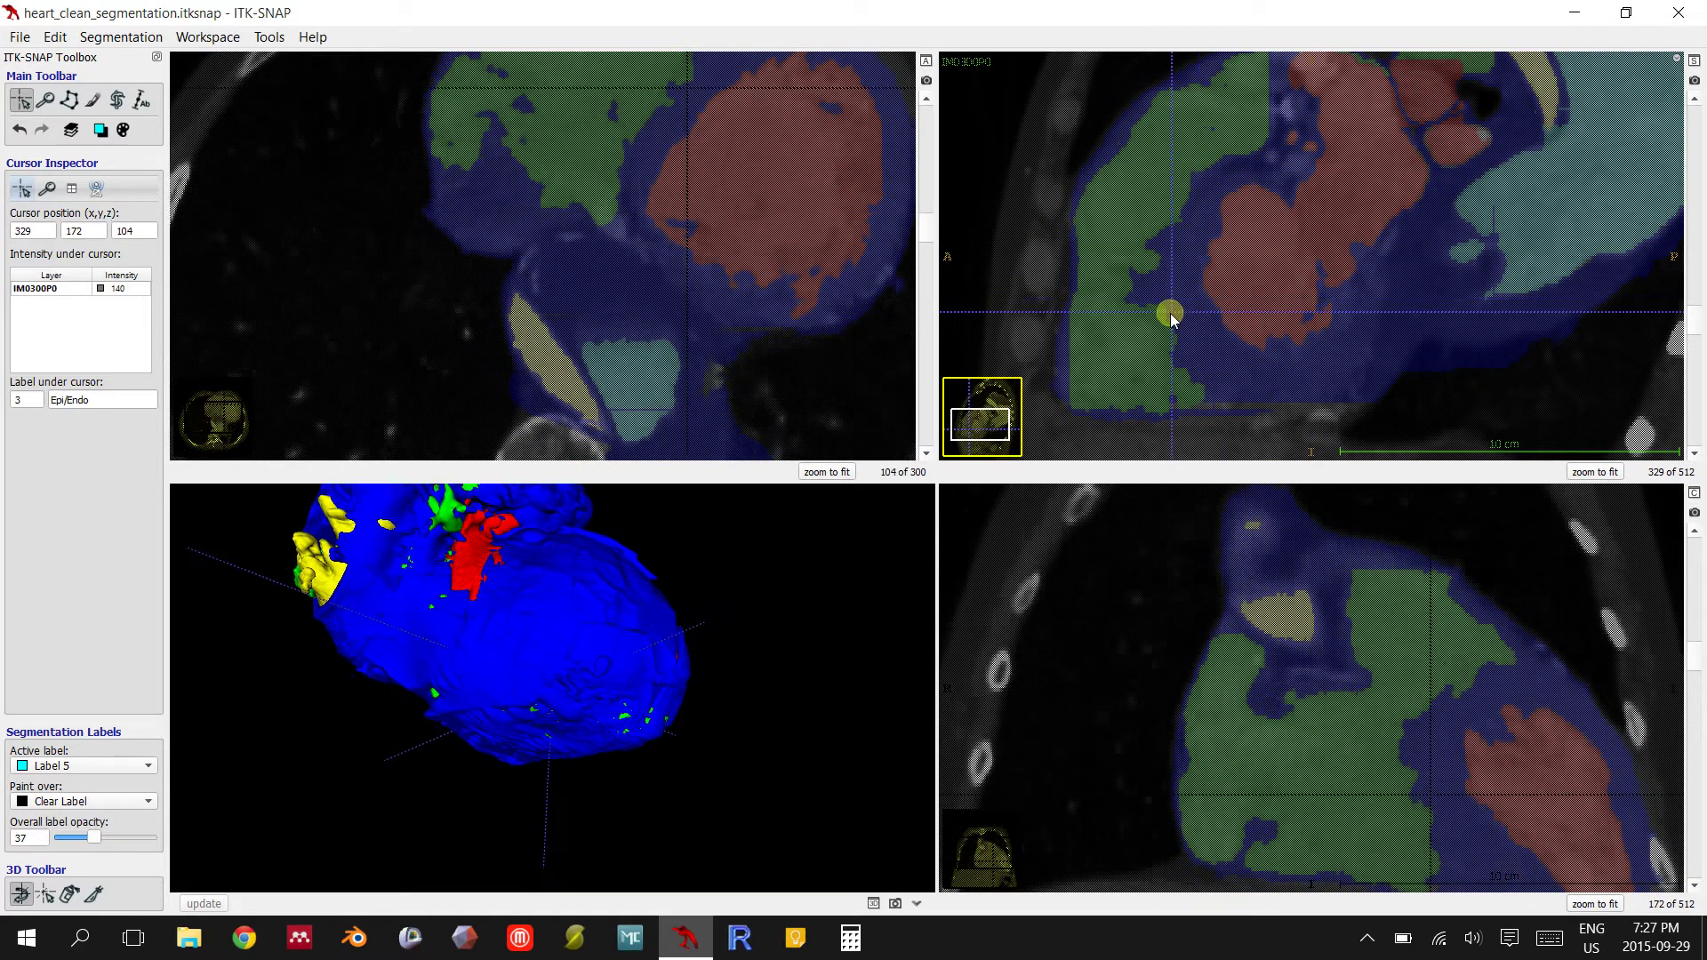
left_click(1269, 261)
left_click(1392, 589)
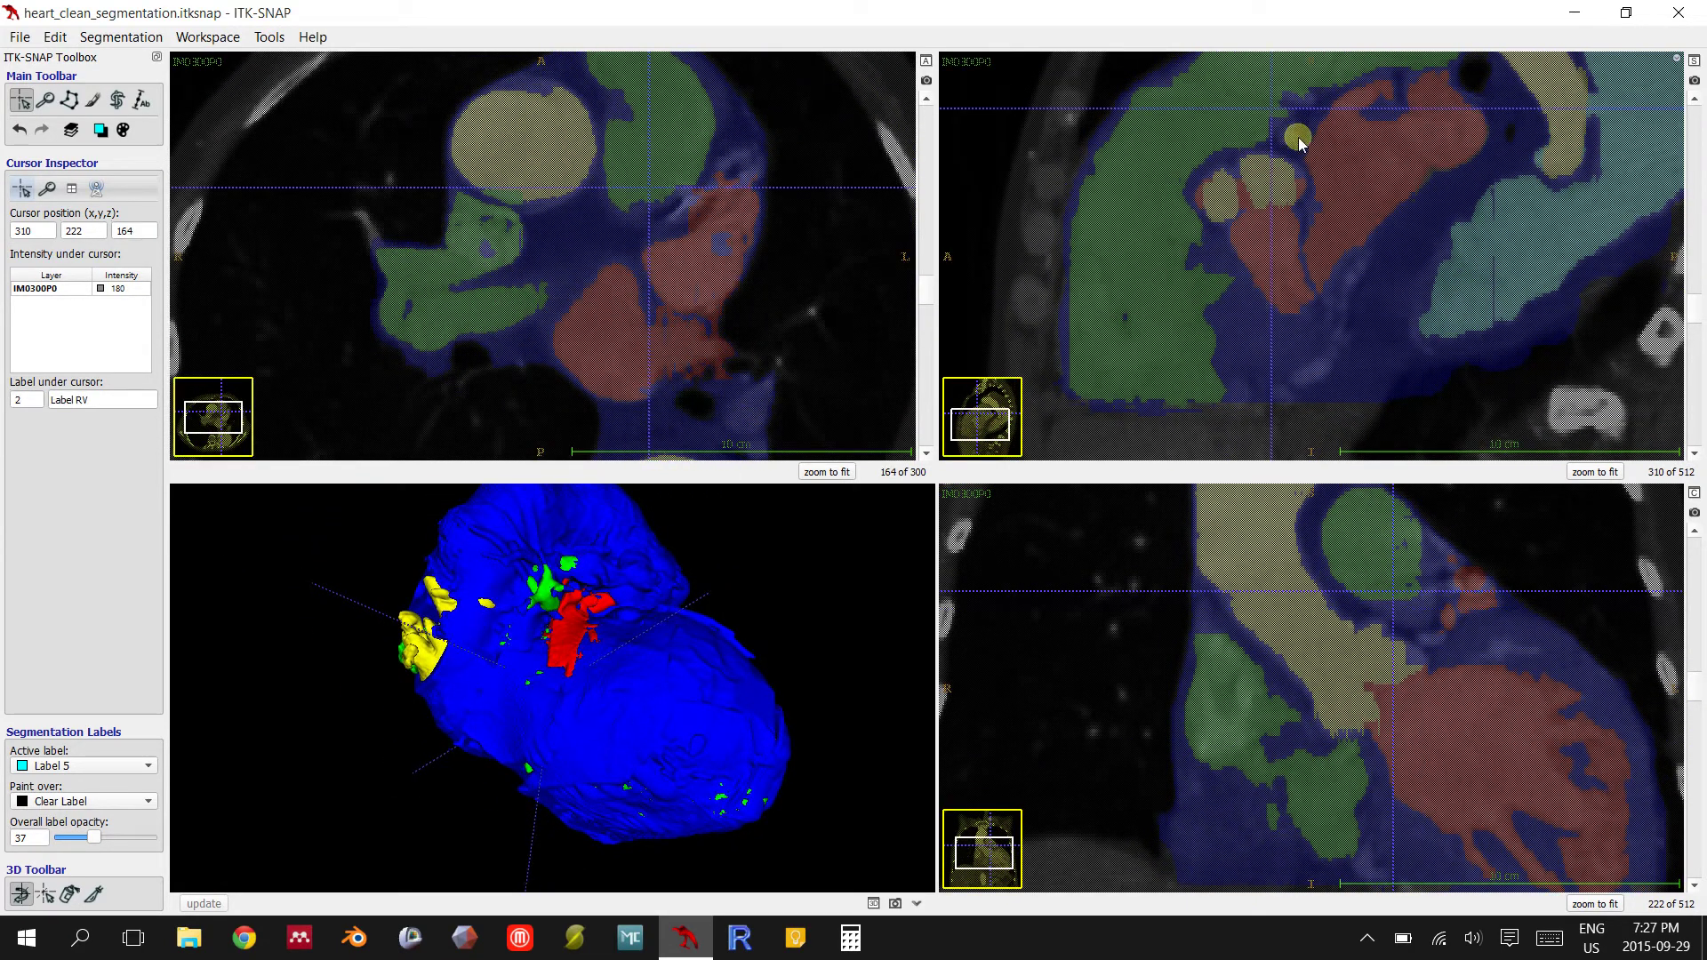
middle_click_drag(1285, 191, 1317, 199)
left_click(1245, 245)
left_click(1245, 249)
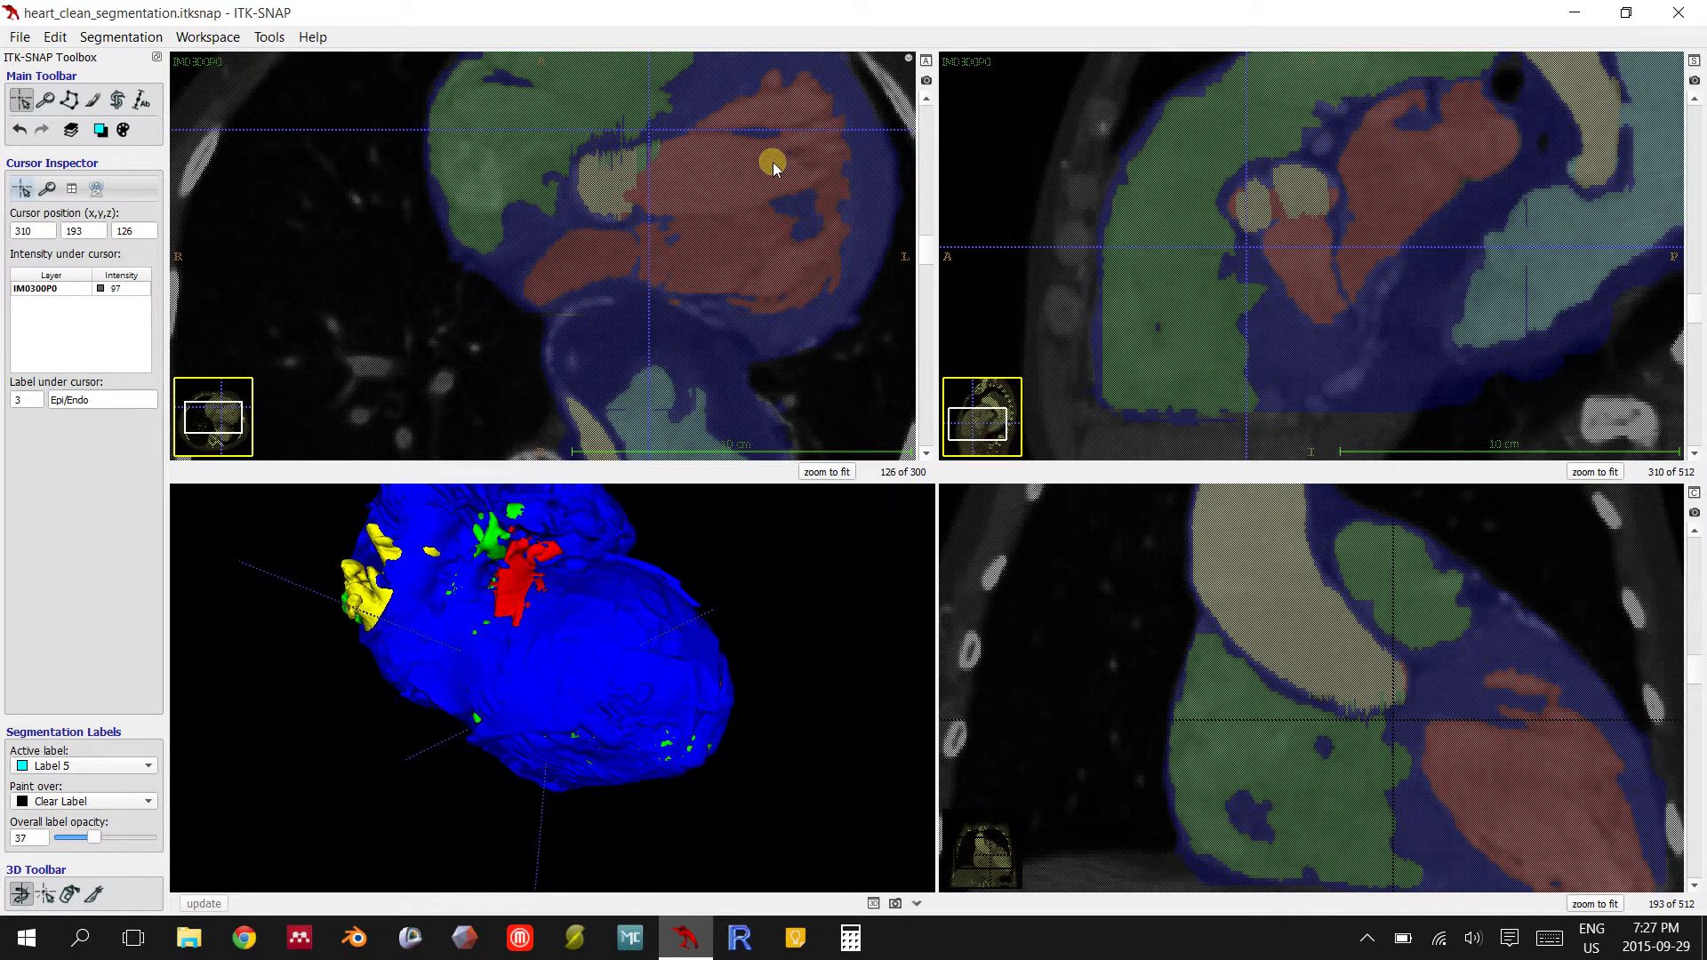
Inspect the septum, right heart and outer left ventricular wall on axial slice 126 with the crosshair
middle_click_drag(774, 160, 765, 232)
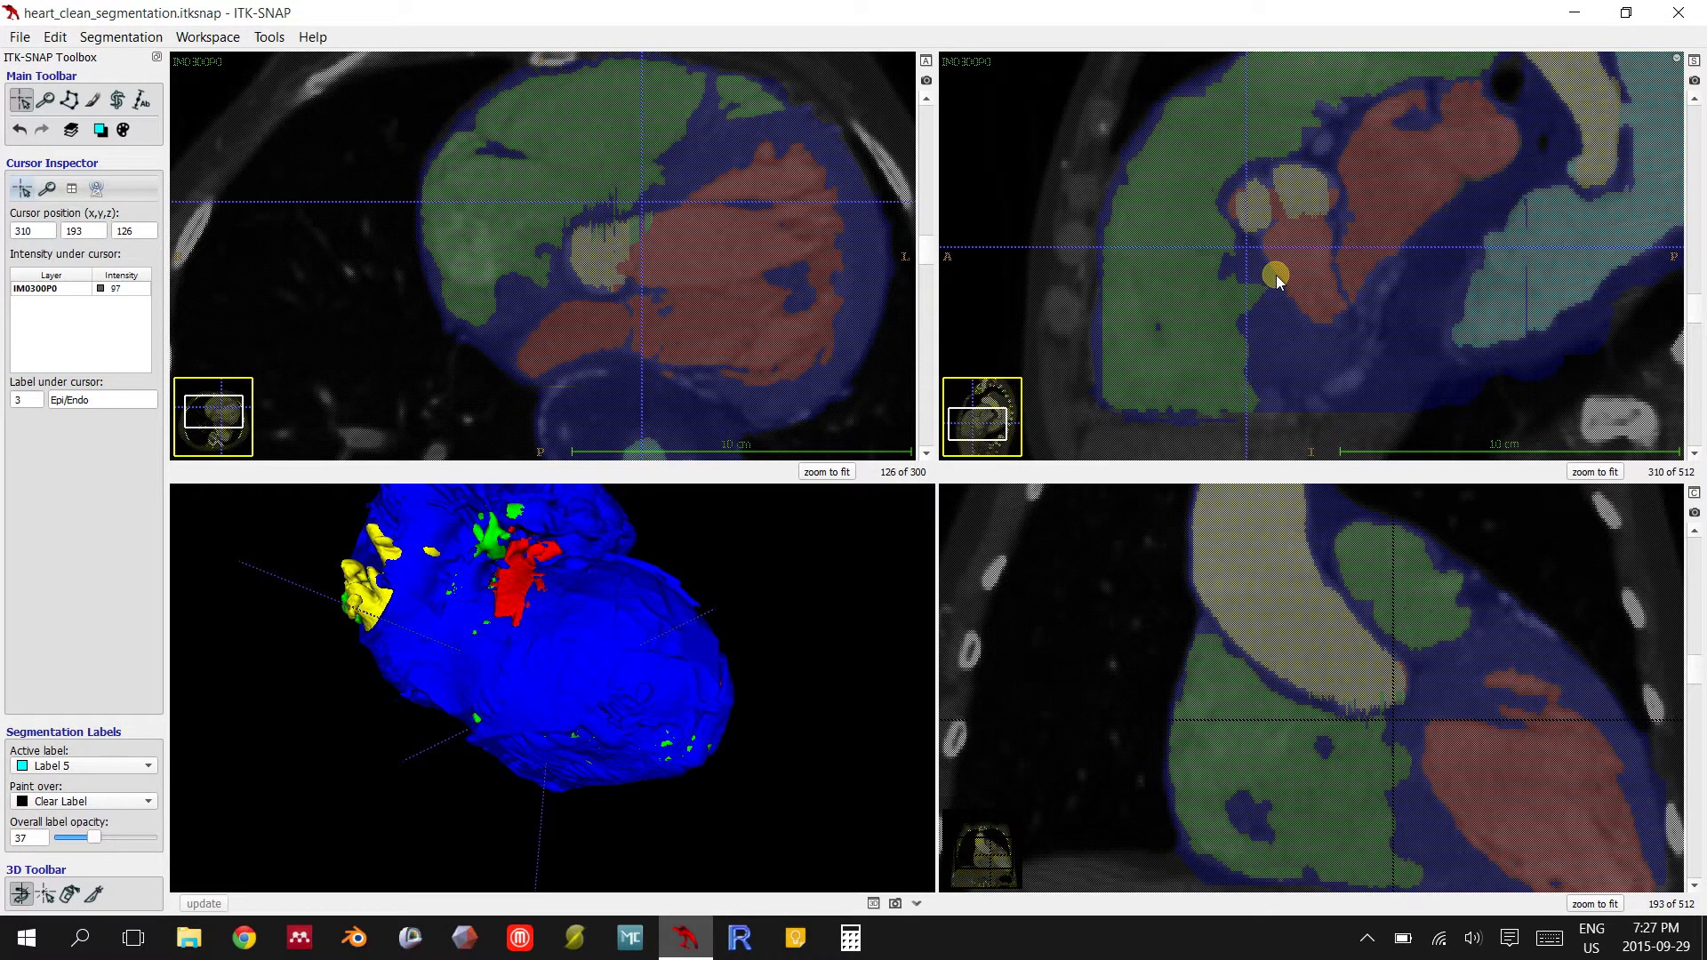
mouse_move(686, 184)
left_mouse_down()
mouse_move(717, 139)
mouse_move(699, 168)
left_mouse_up()
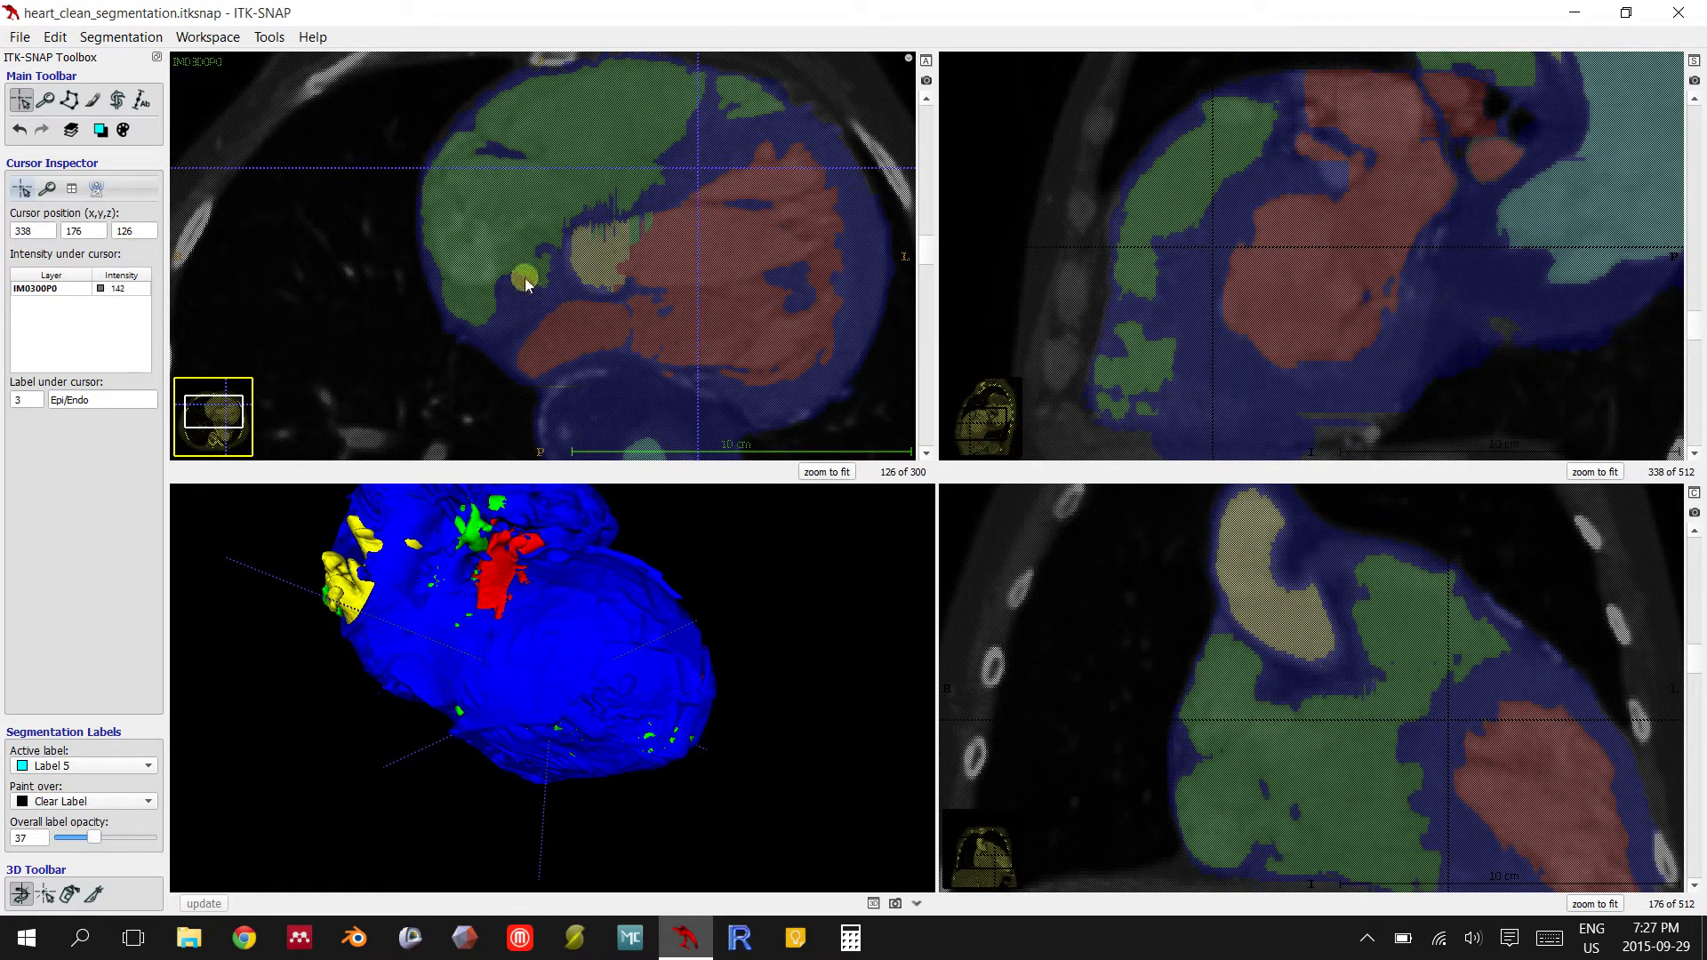
left_click(508, 317)
left_click(623, 402)
left_click_drag(757, 414, 849, 169)
Inspect the 3D heart model from other sides and compare it with the neighbouring slices
left_click_drag(713, 563, 553, 684)
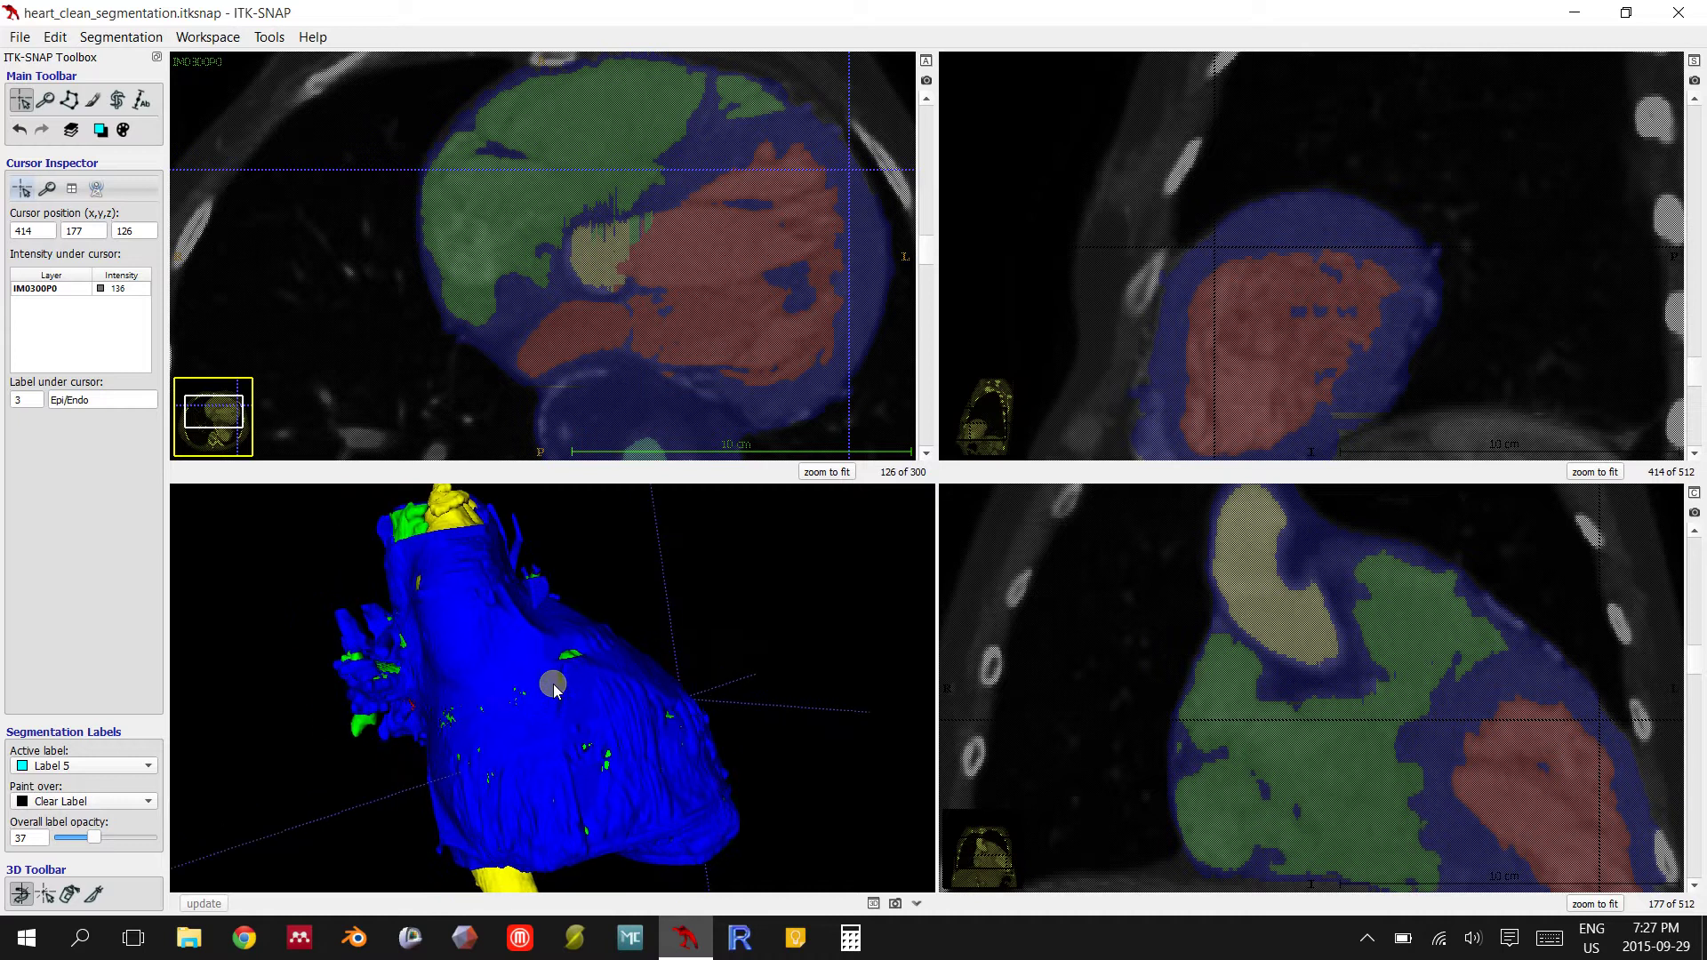
left_click_drag(792, 670, 698, 722)
scroll(1324, 702, "down", 6)
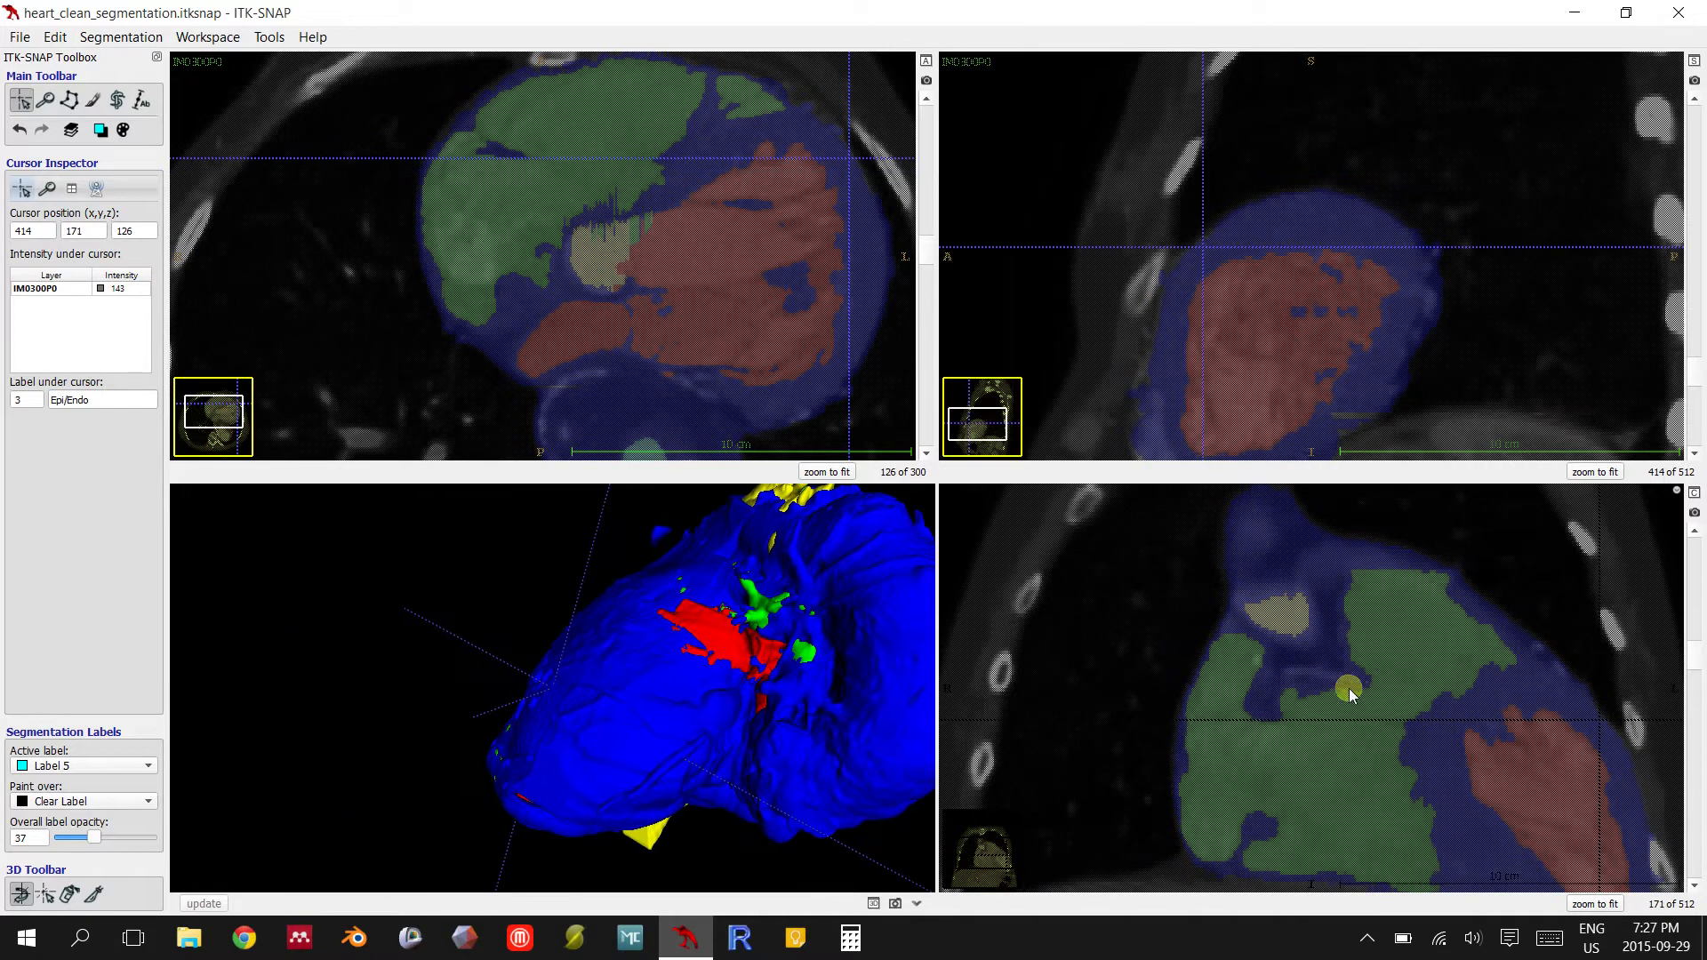
scroll(1378, 284, "up", 6)
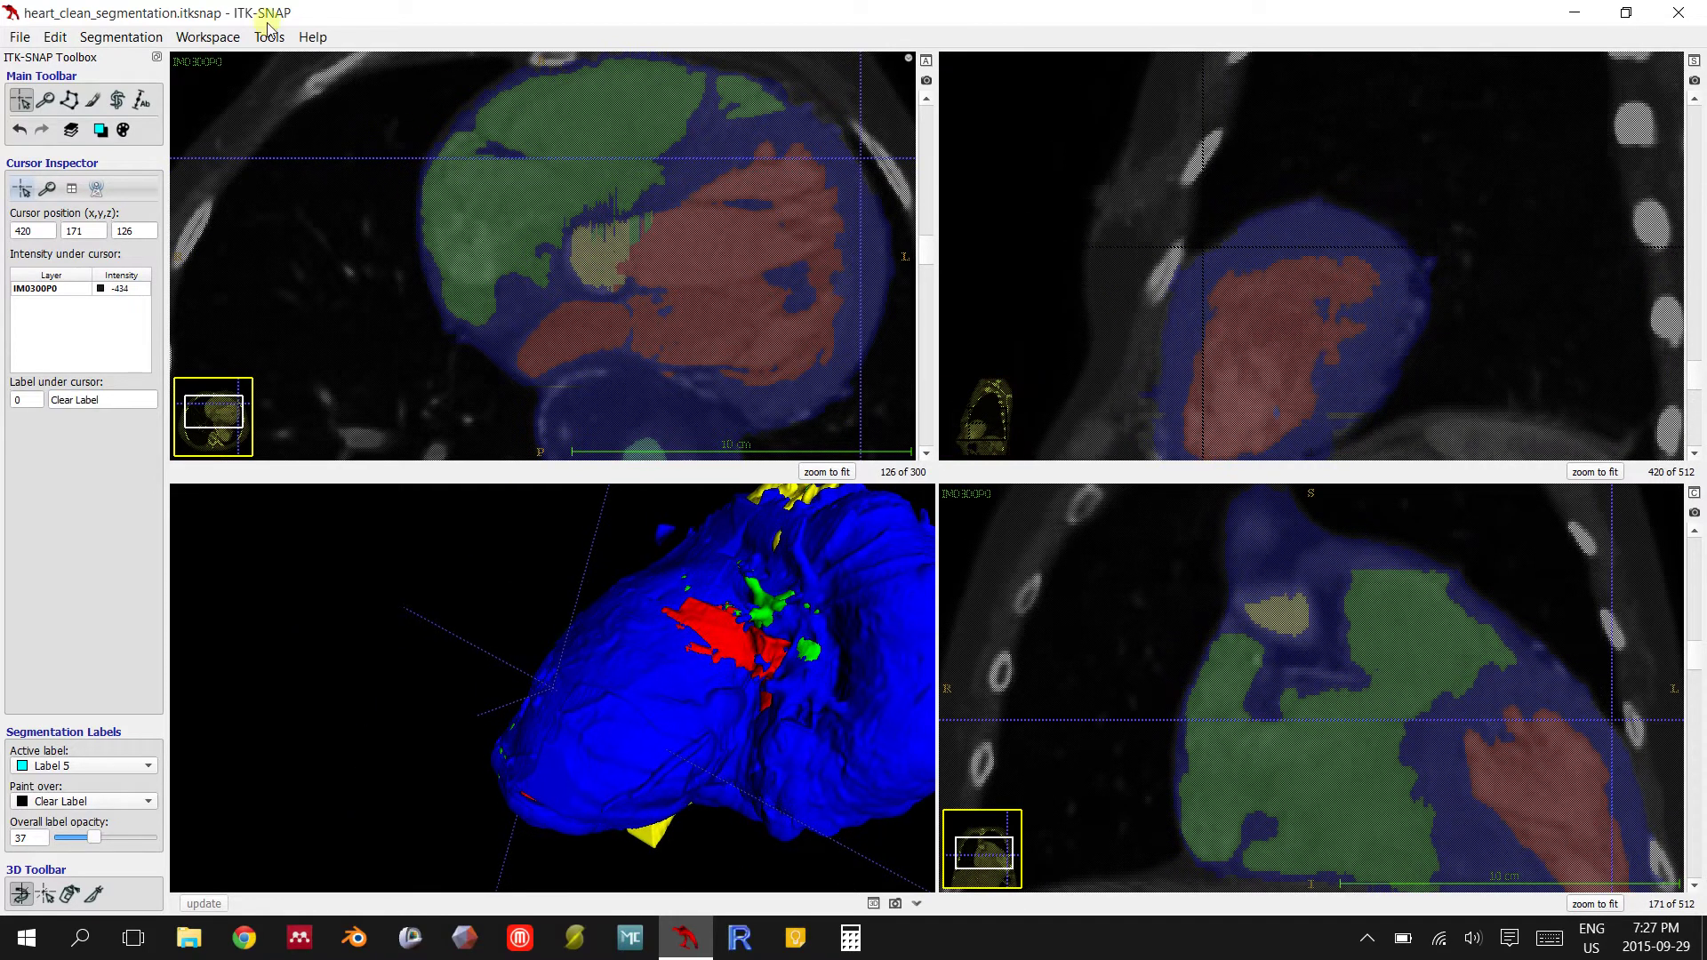
left_click(210, 38)
mouse_move(121, 43)
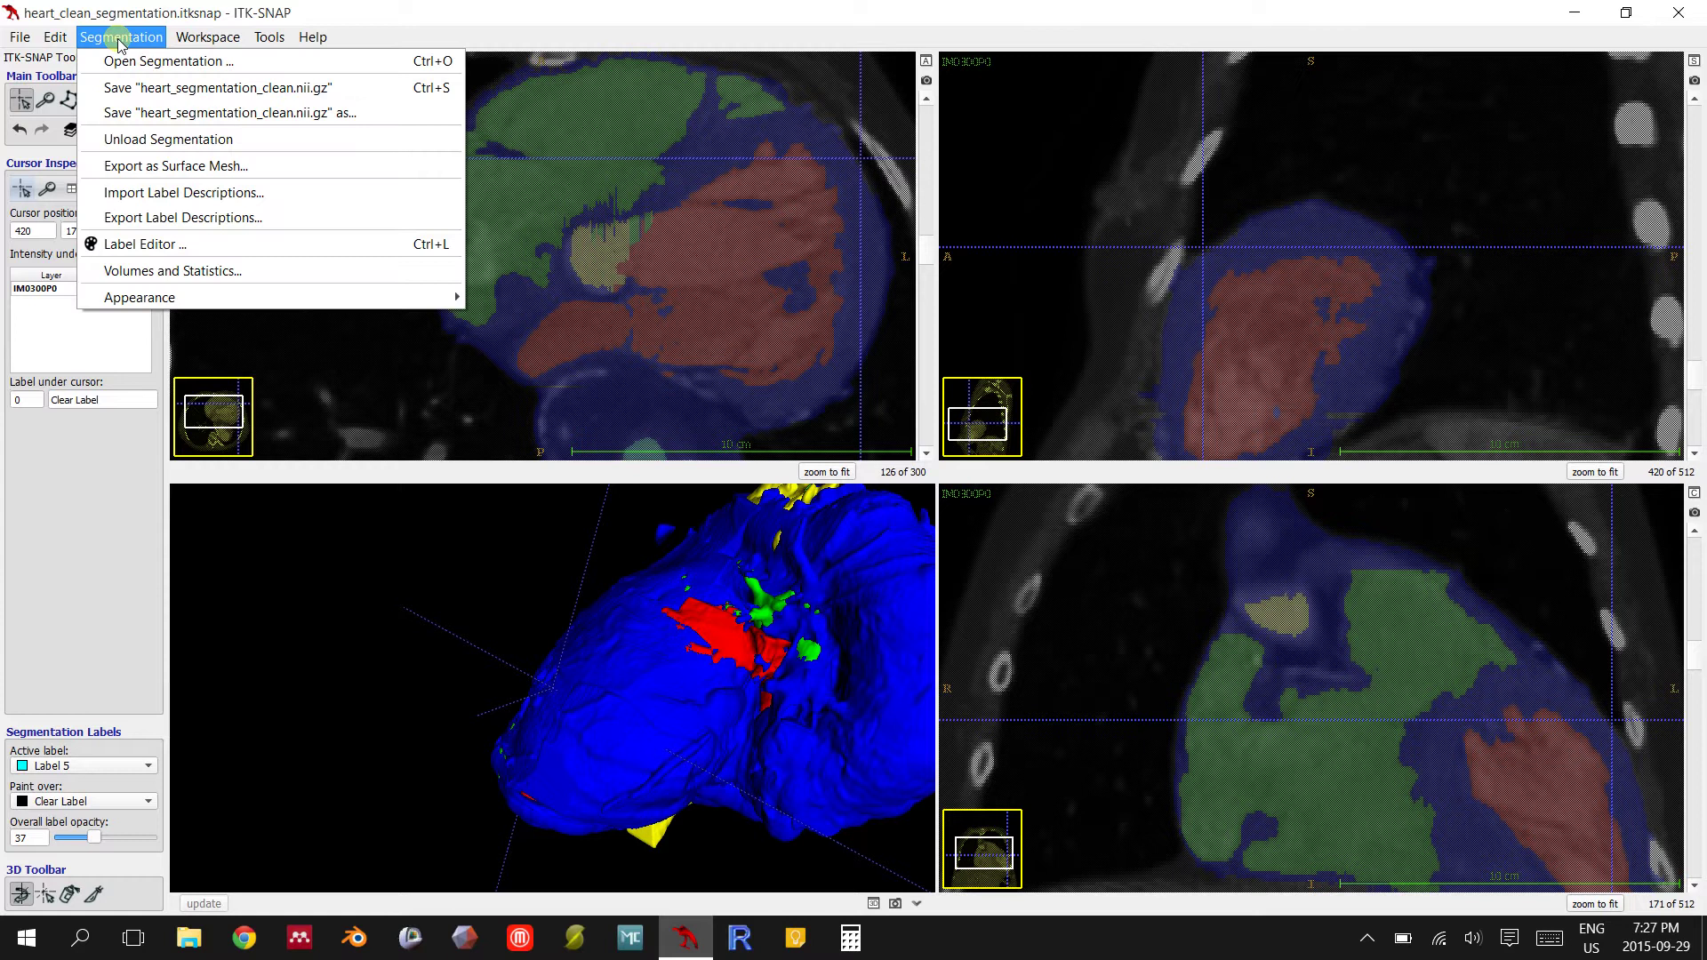
left_click(220, 165)
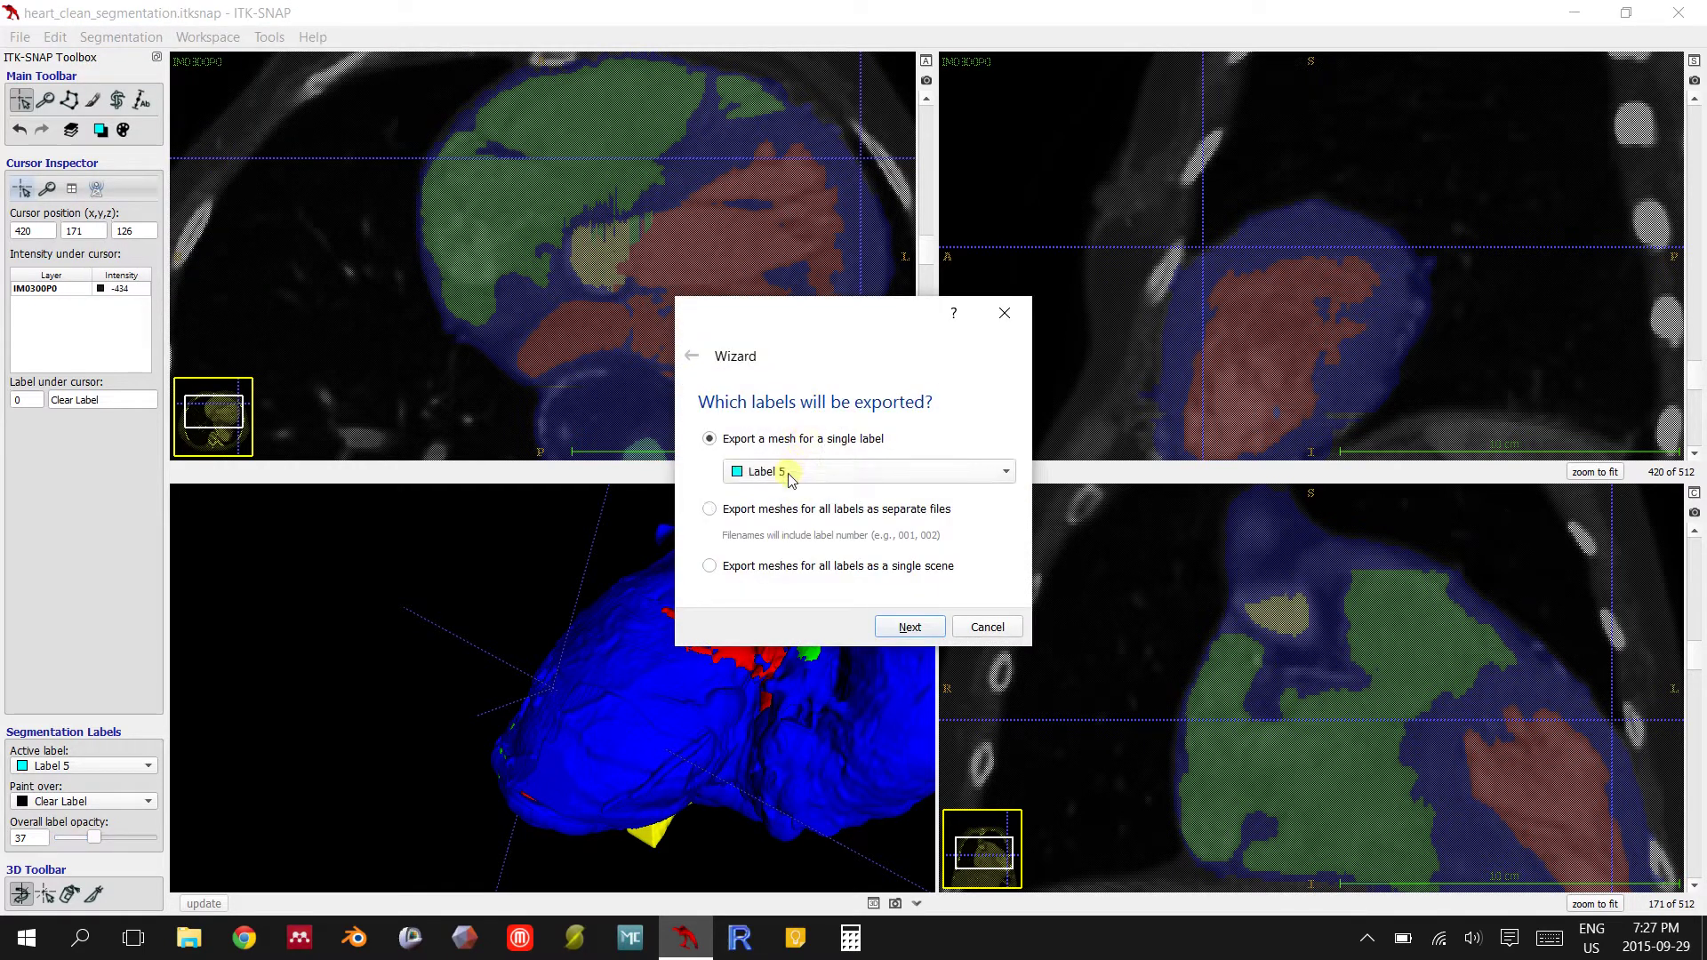
left_click(790, 478)
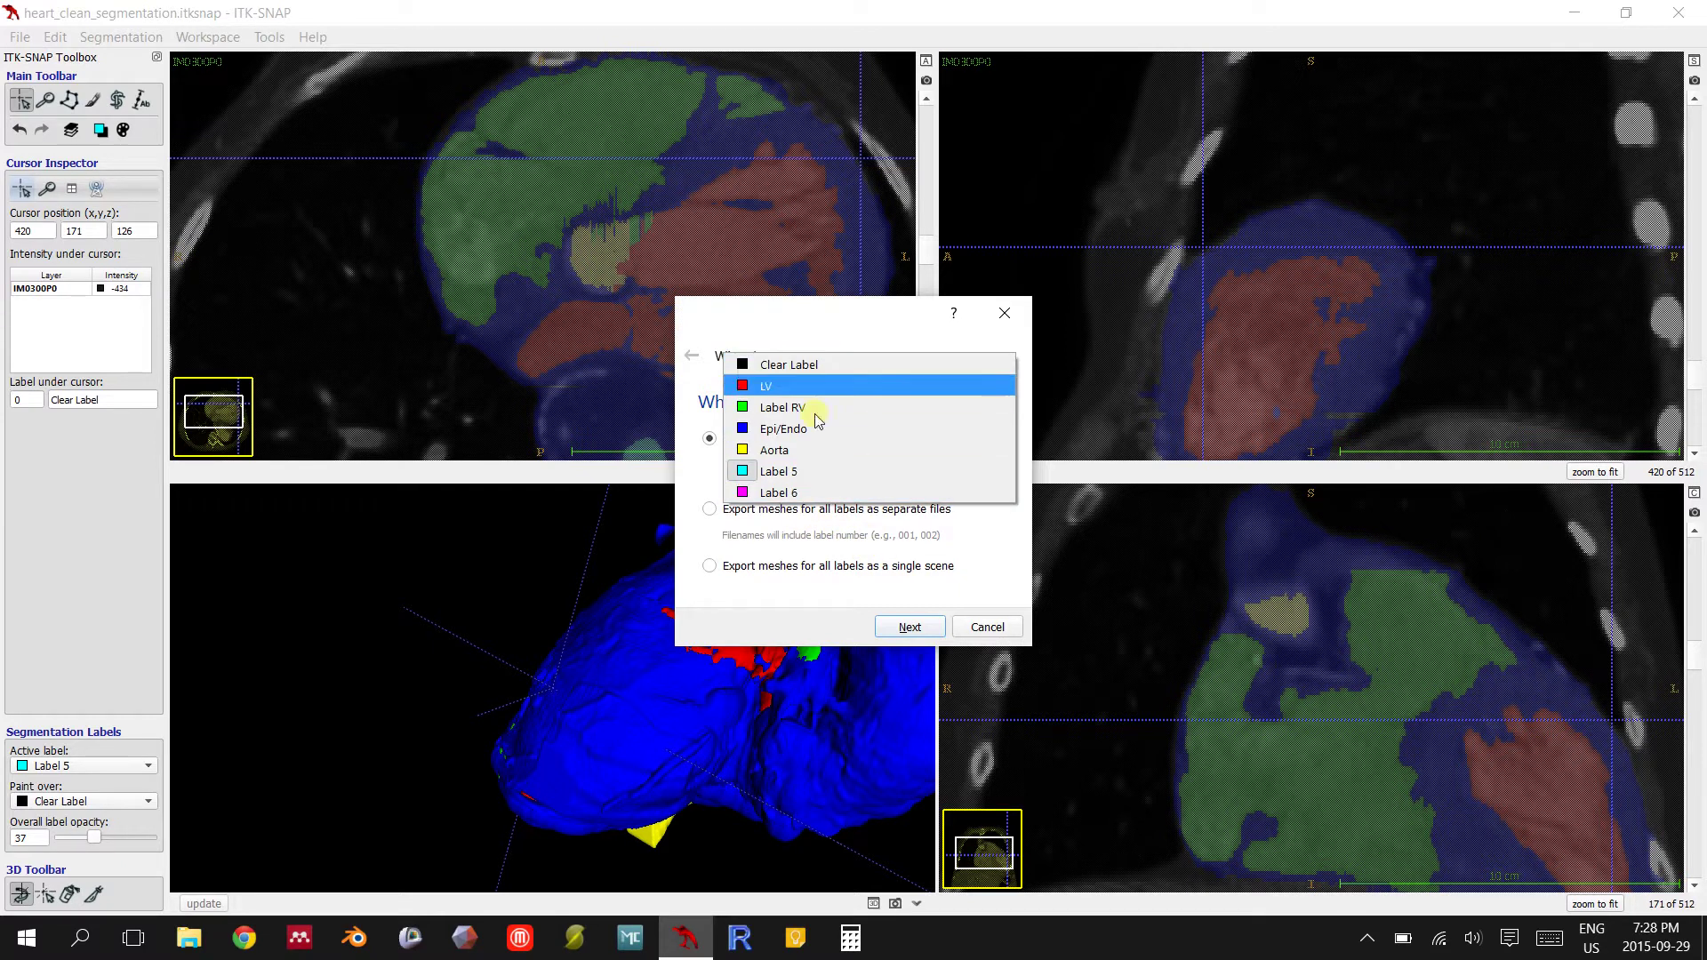
left_click(775, 471)
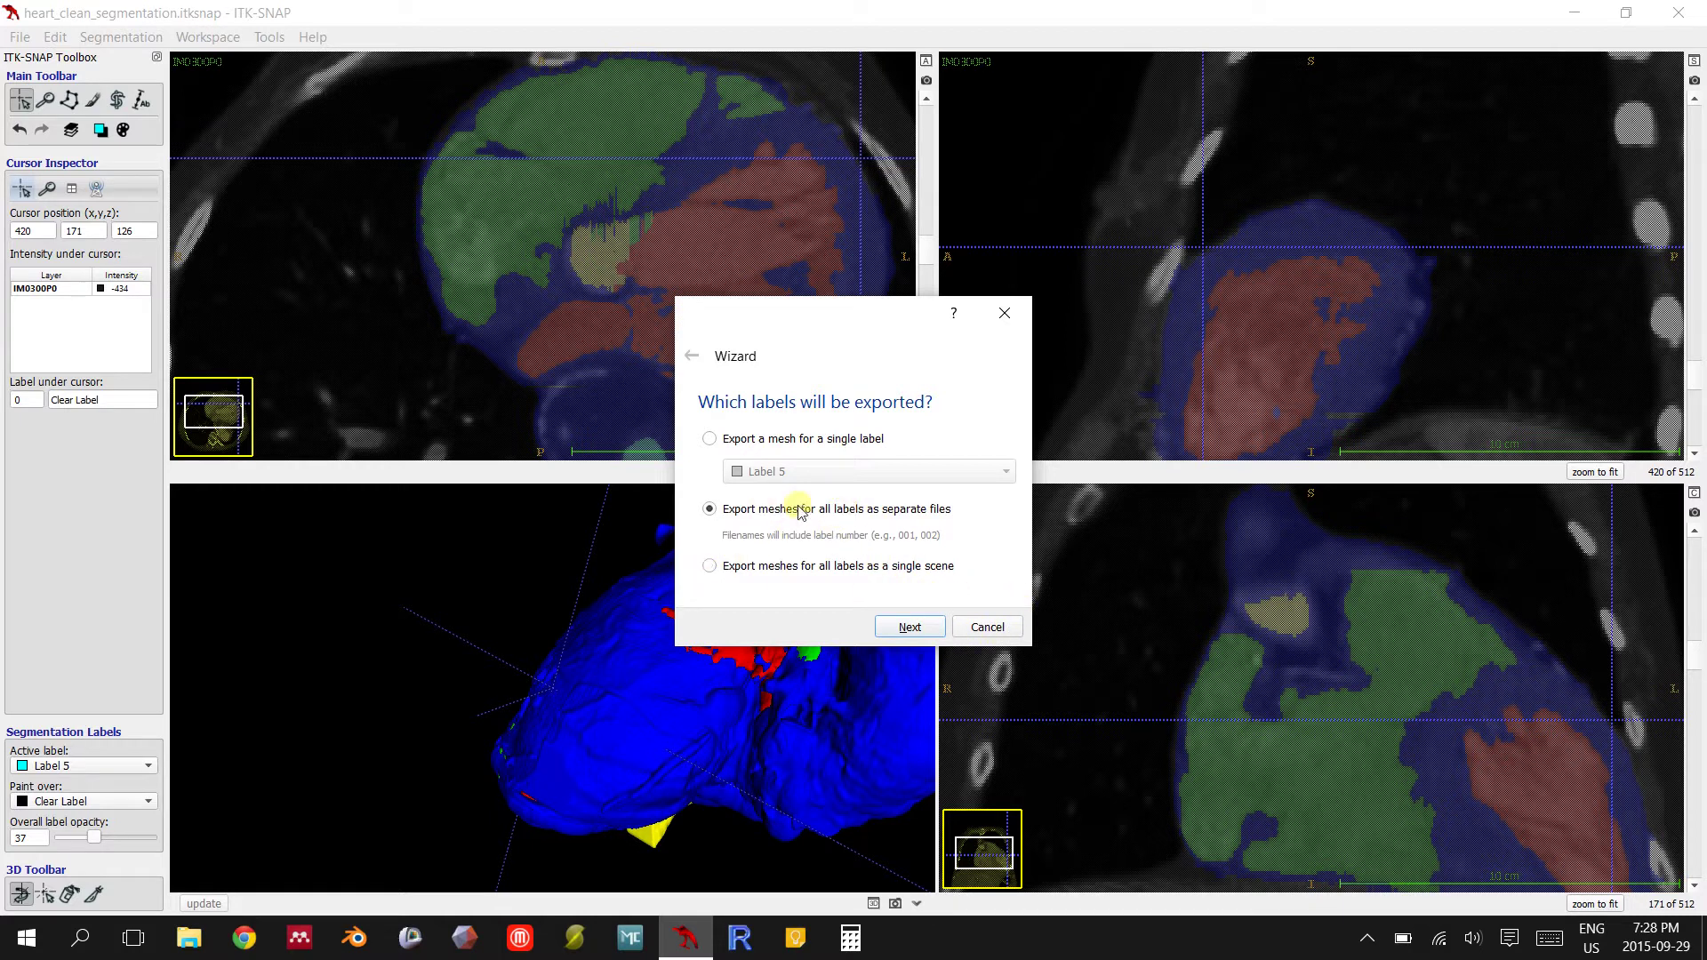
left_click(987, 627)
Switch to Meshmixer without restoring the crashed file, and import itk_heart2_cleaned_reduced_smoothed.stl from the desktop into a maximized window
left_click(1565, 16)
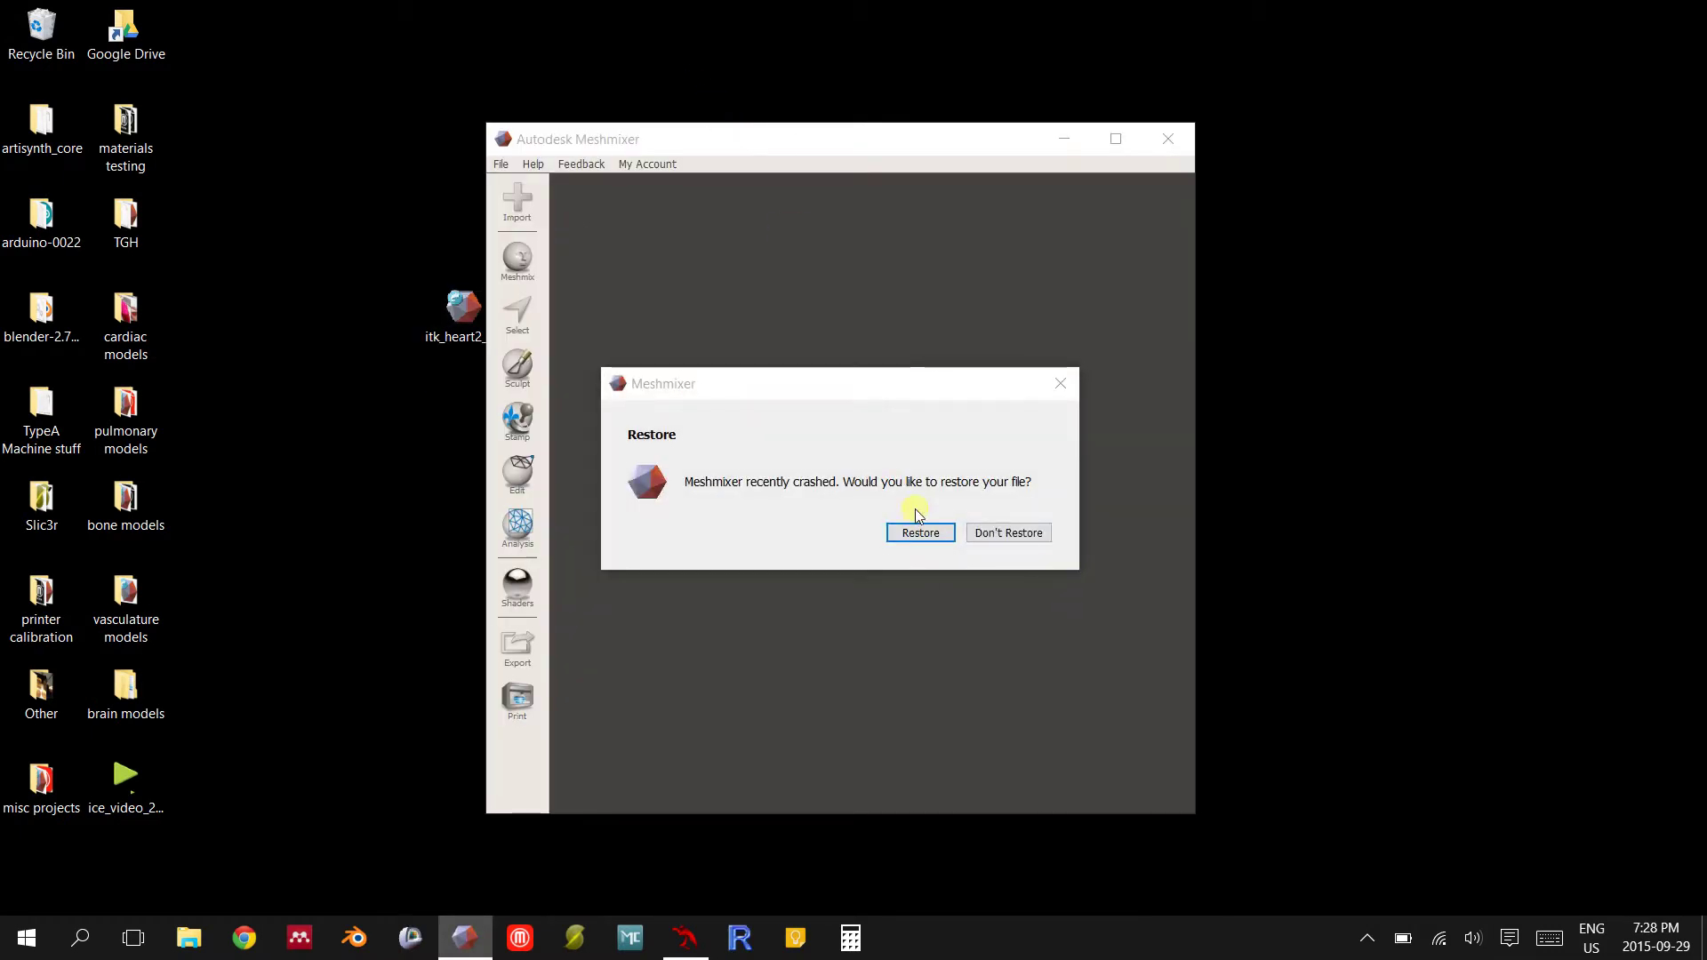
left_click(1004, 533)
left_click_drag(1005, 128, 915, 83)
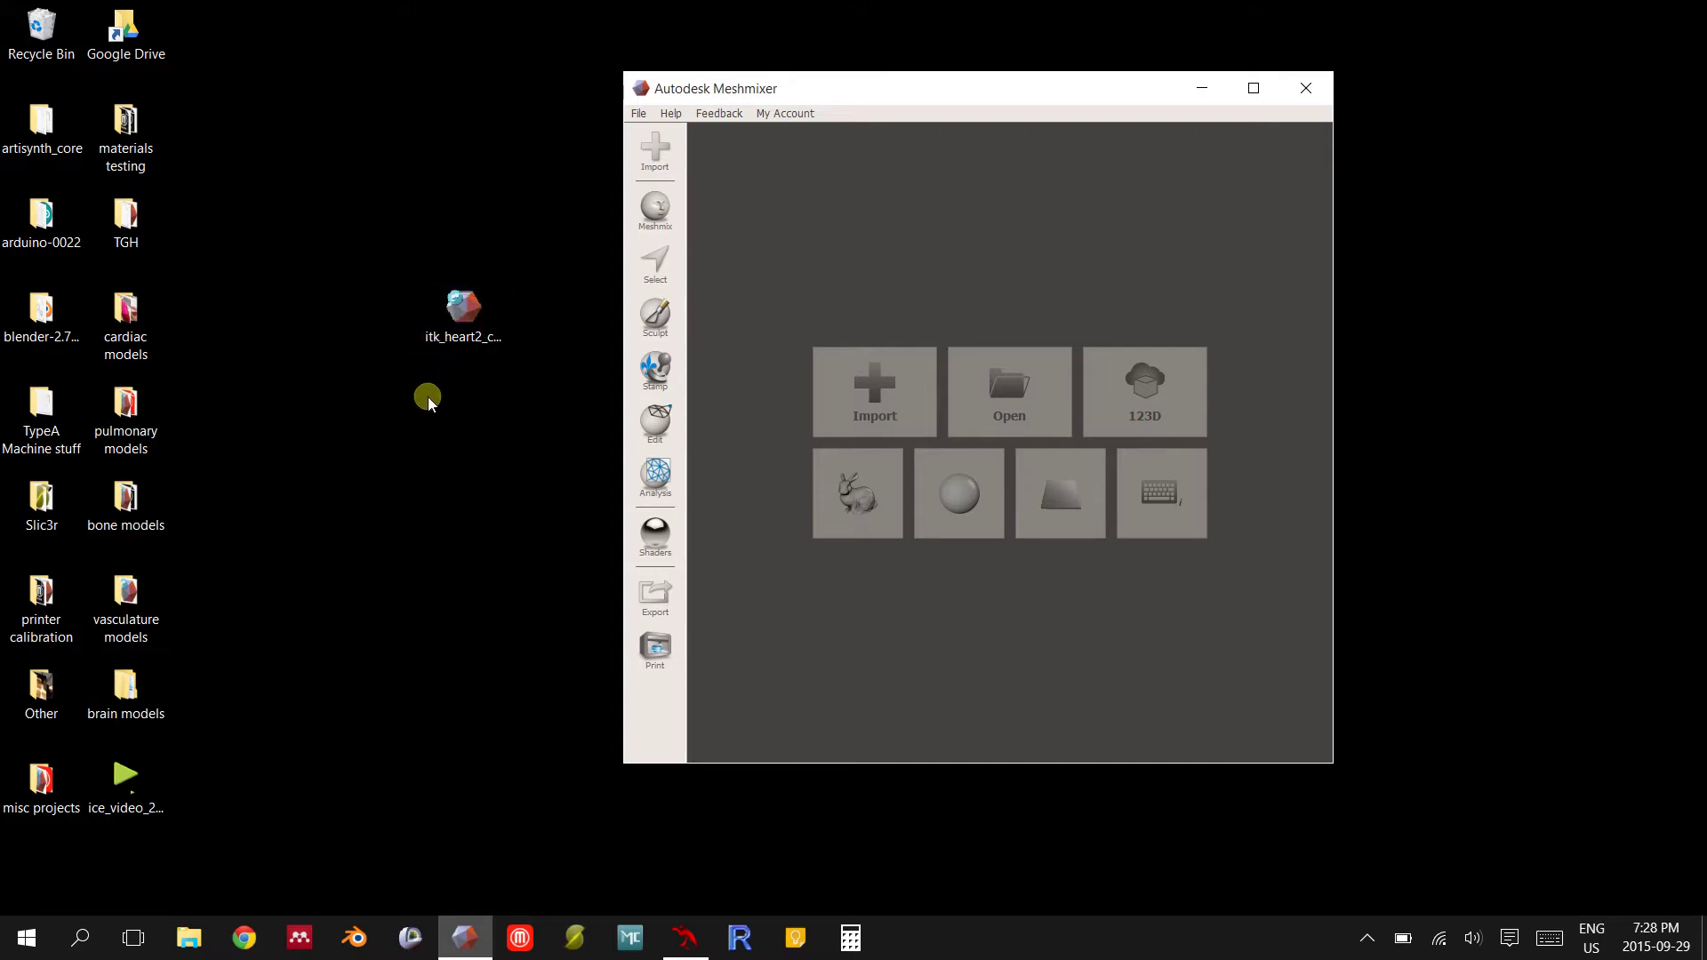
left_click_drag(497, 351, 869, 278)
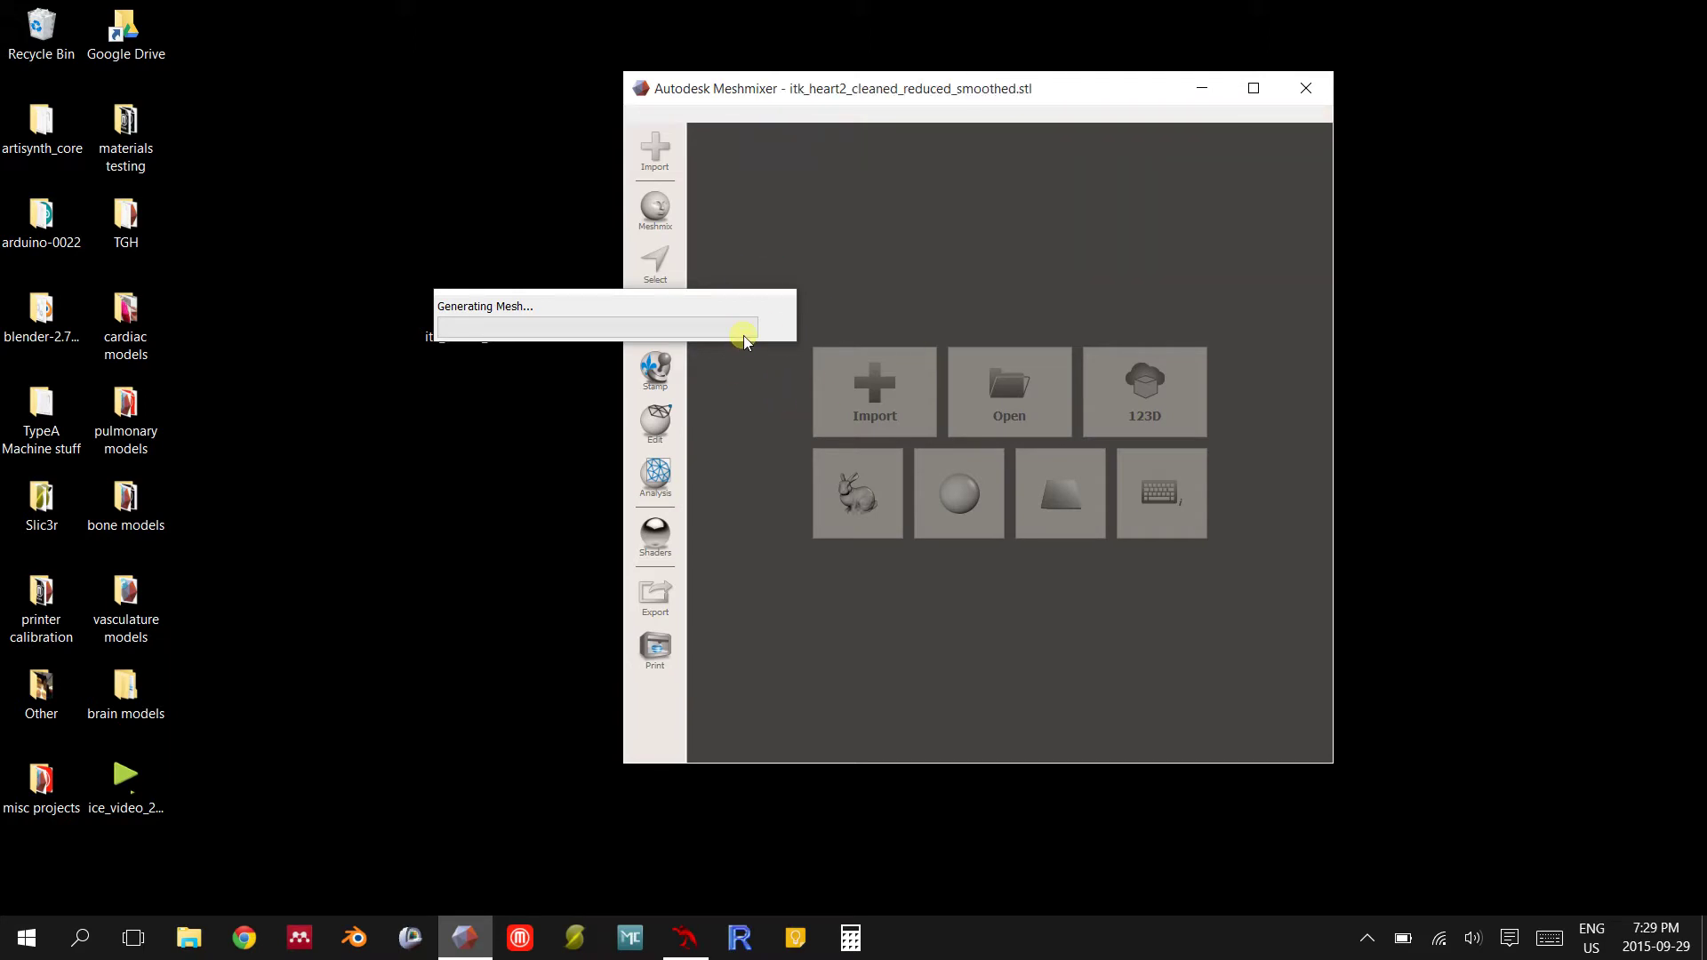
left_click(1253, 88)
Preview a horizontal plane cut through the heart mesh and inspect the exposed ventricles from above with the upper part hidden
right_click_drag(845, 461, 759, 269)
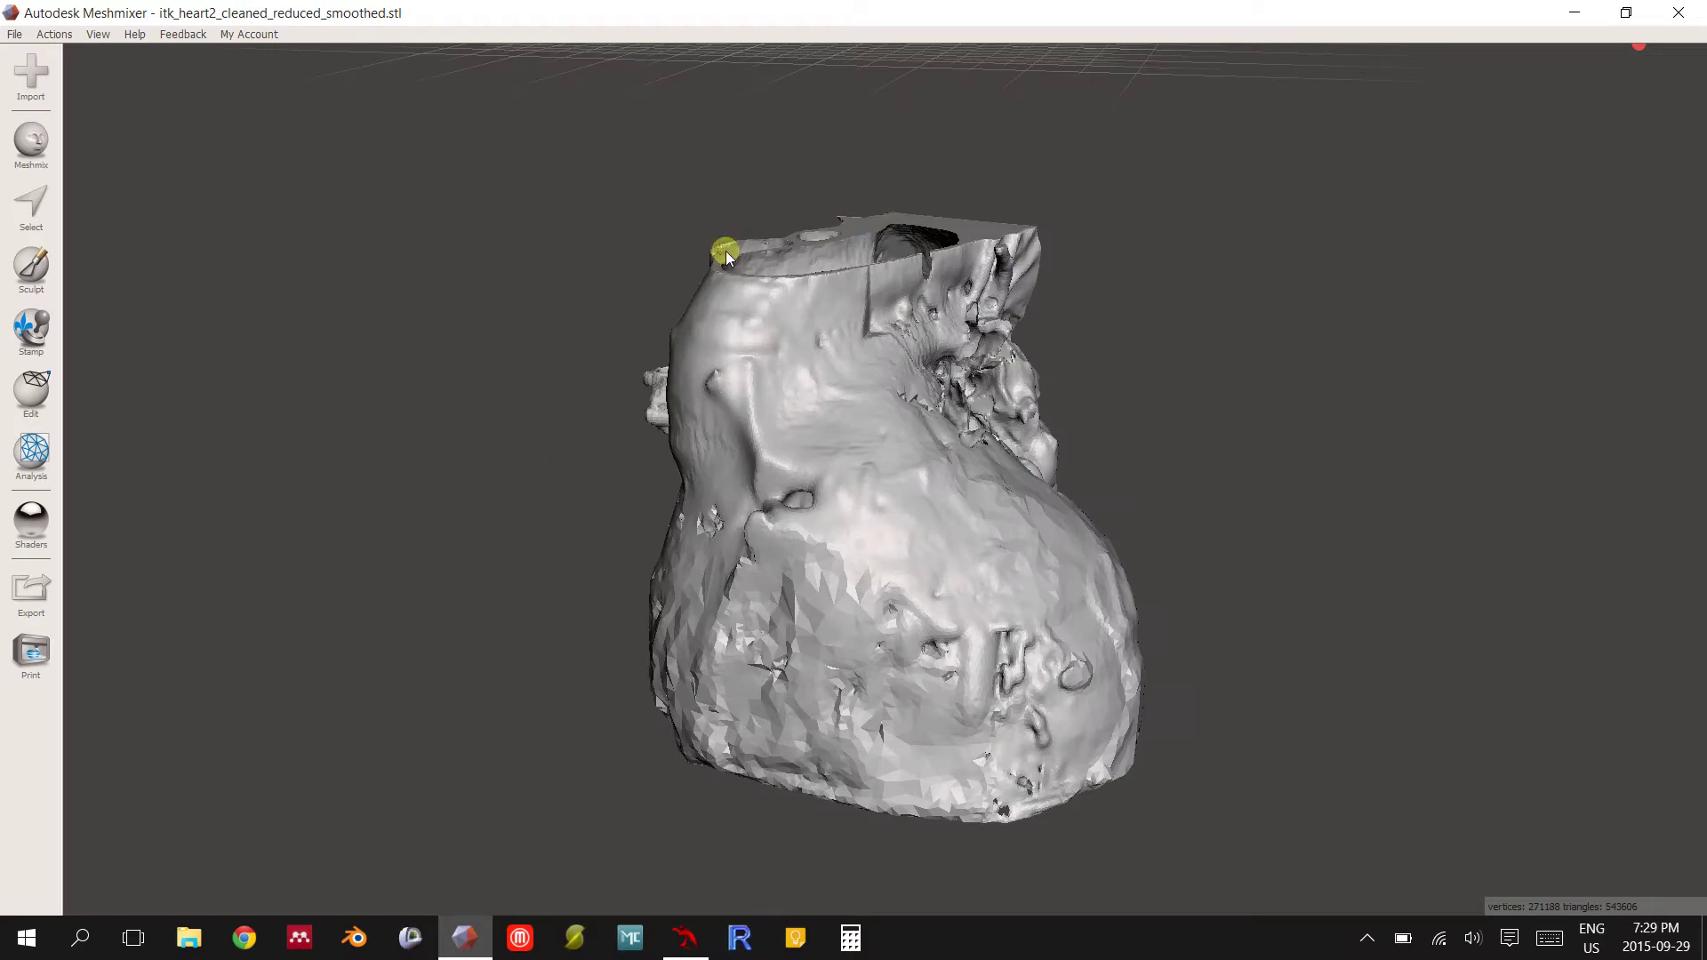
right_click_drag(1159, 486, 879, 427)
left_click(31, 391)
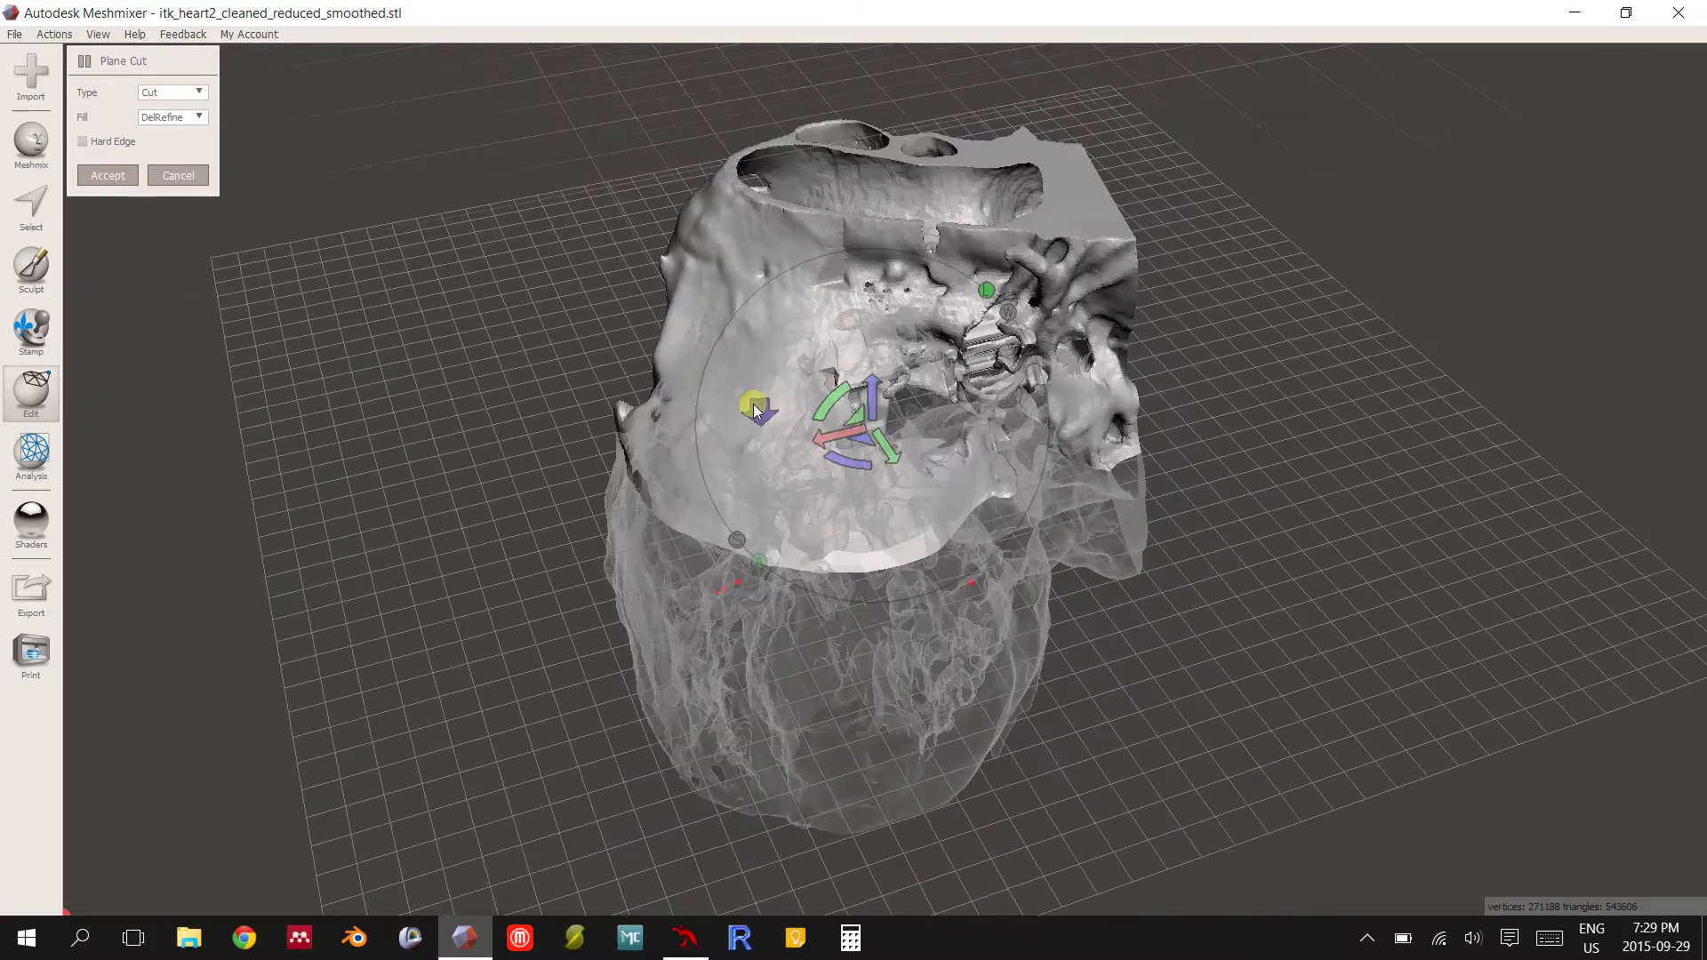
right_click_drag(801, 365, 615, 297)
right_click_drag(722, 329, 809, 343)
right_click_drag(816, 407, 998, 430)
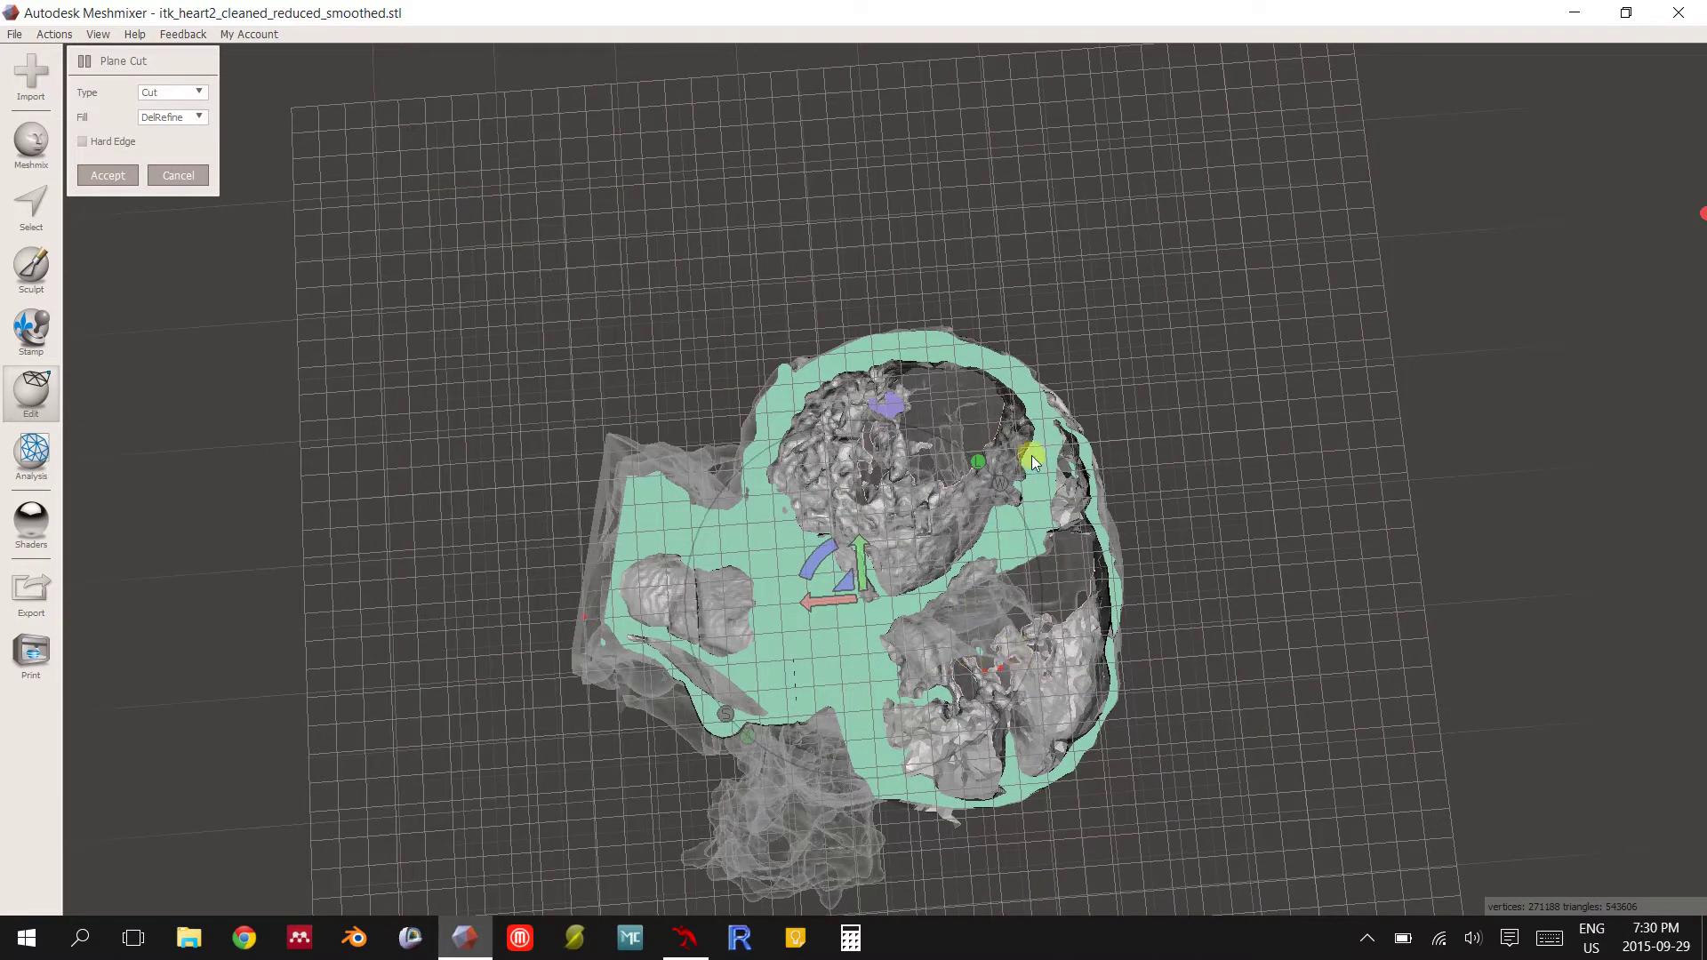
right_click_drag(963, 578, 1067, 552)
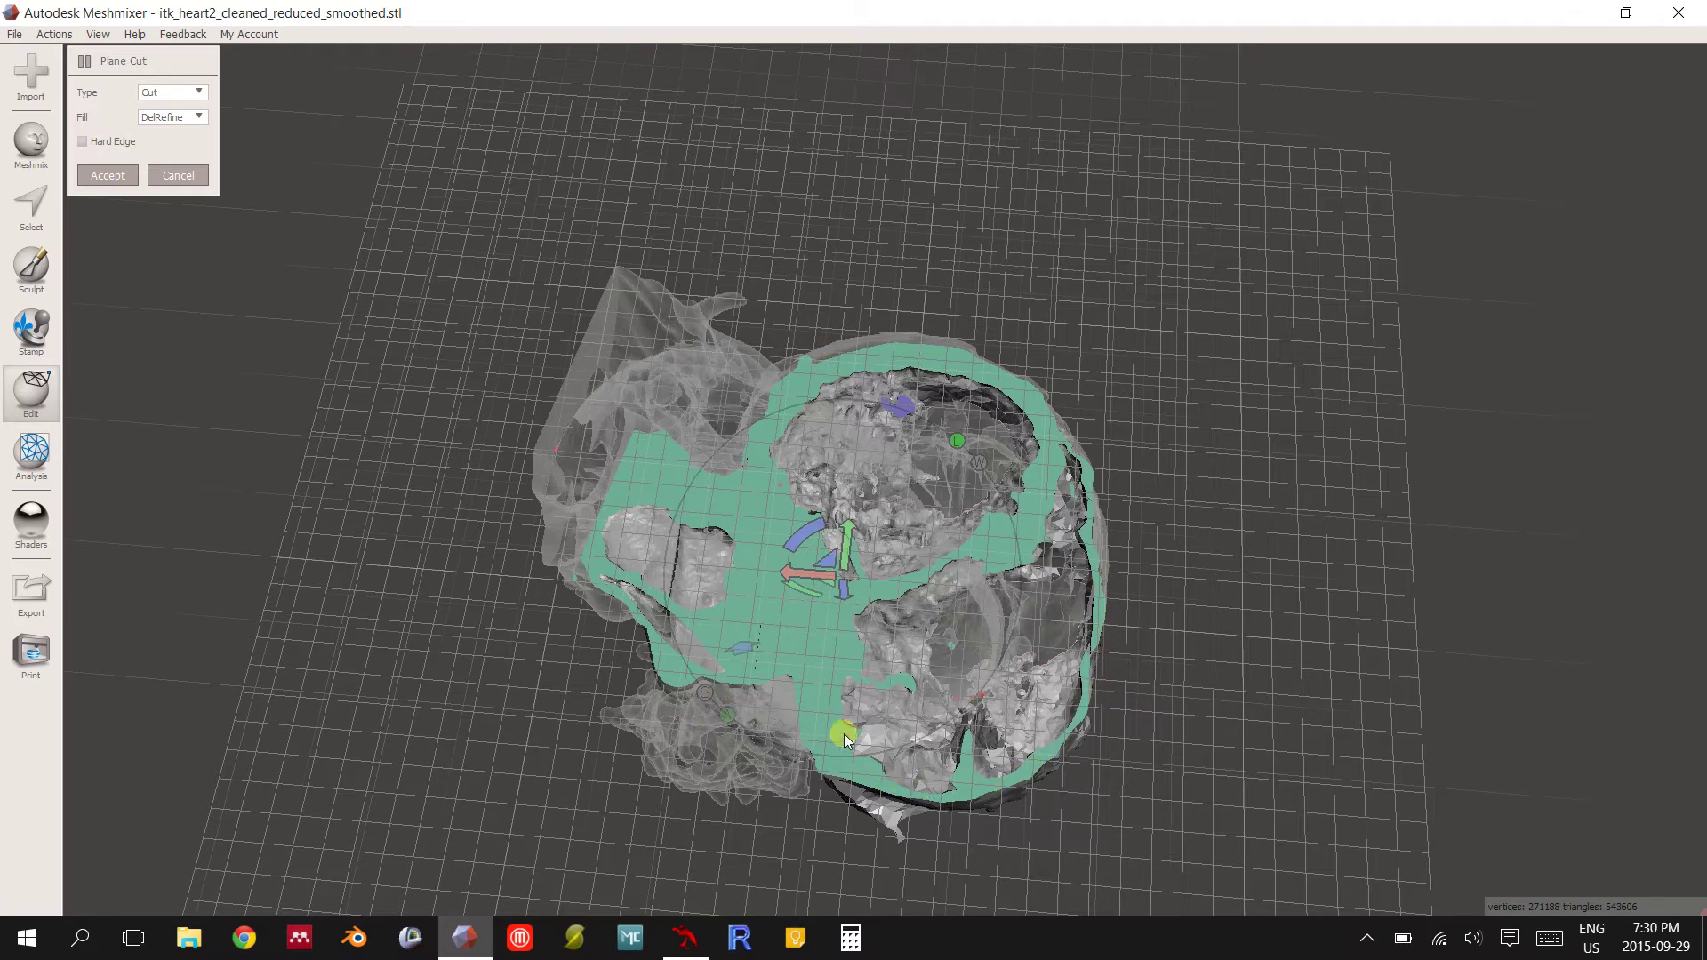
right_click_drag(905, 738, 834, 475)
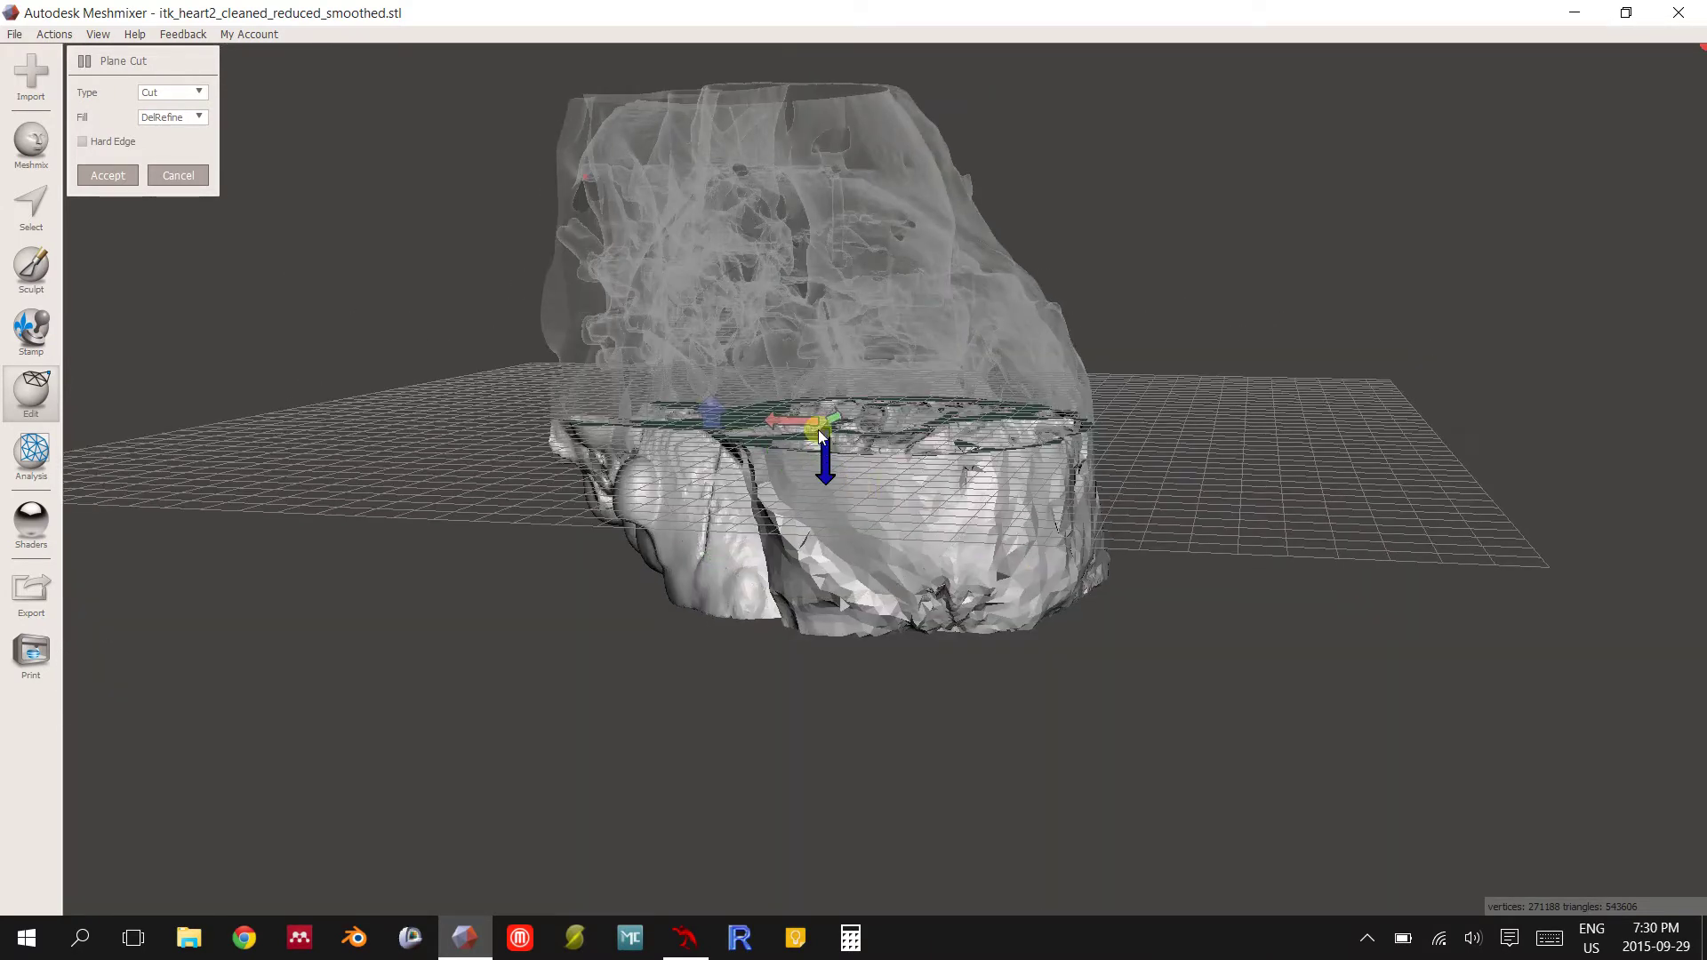
Raise and tilt the cutting plane to inspect the ventricles and the vessels leaving them, and discard the cut
right_click_drag(817, 390, 1055, 542)
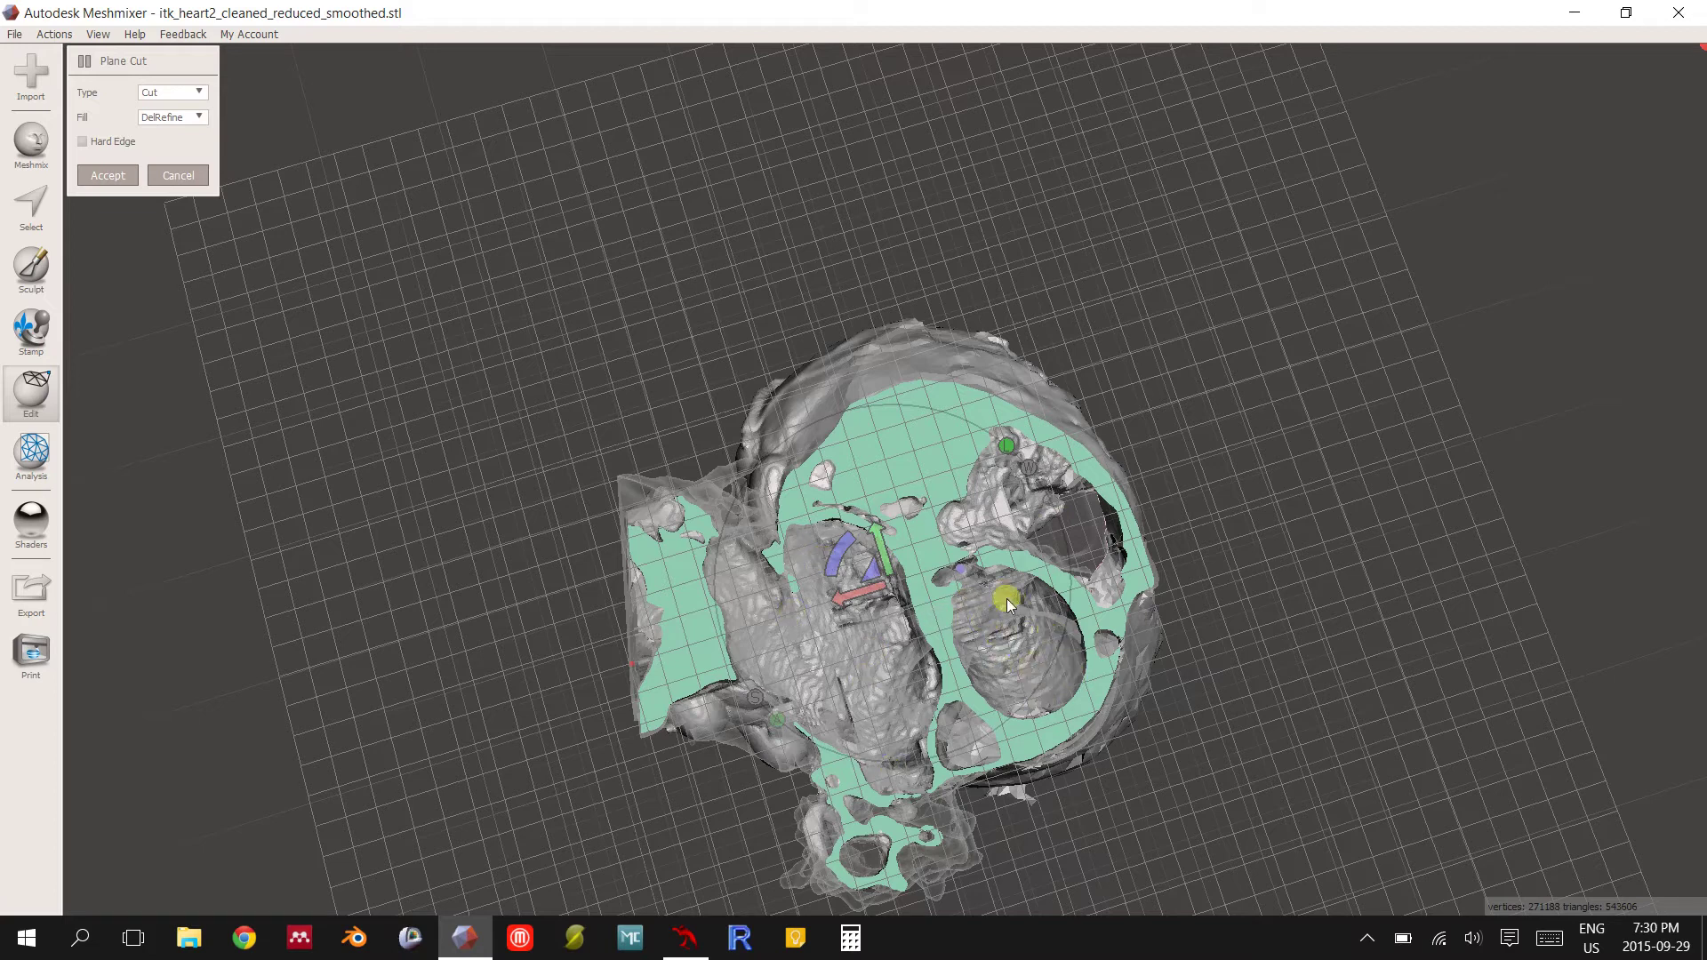
right_click_drag(1022, 685, 858, 456)
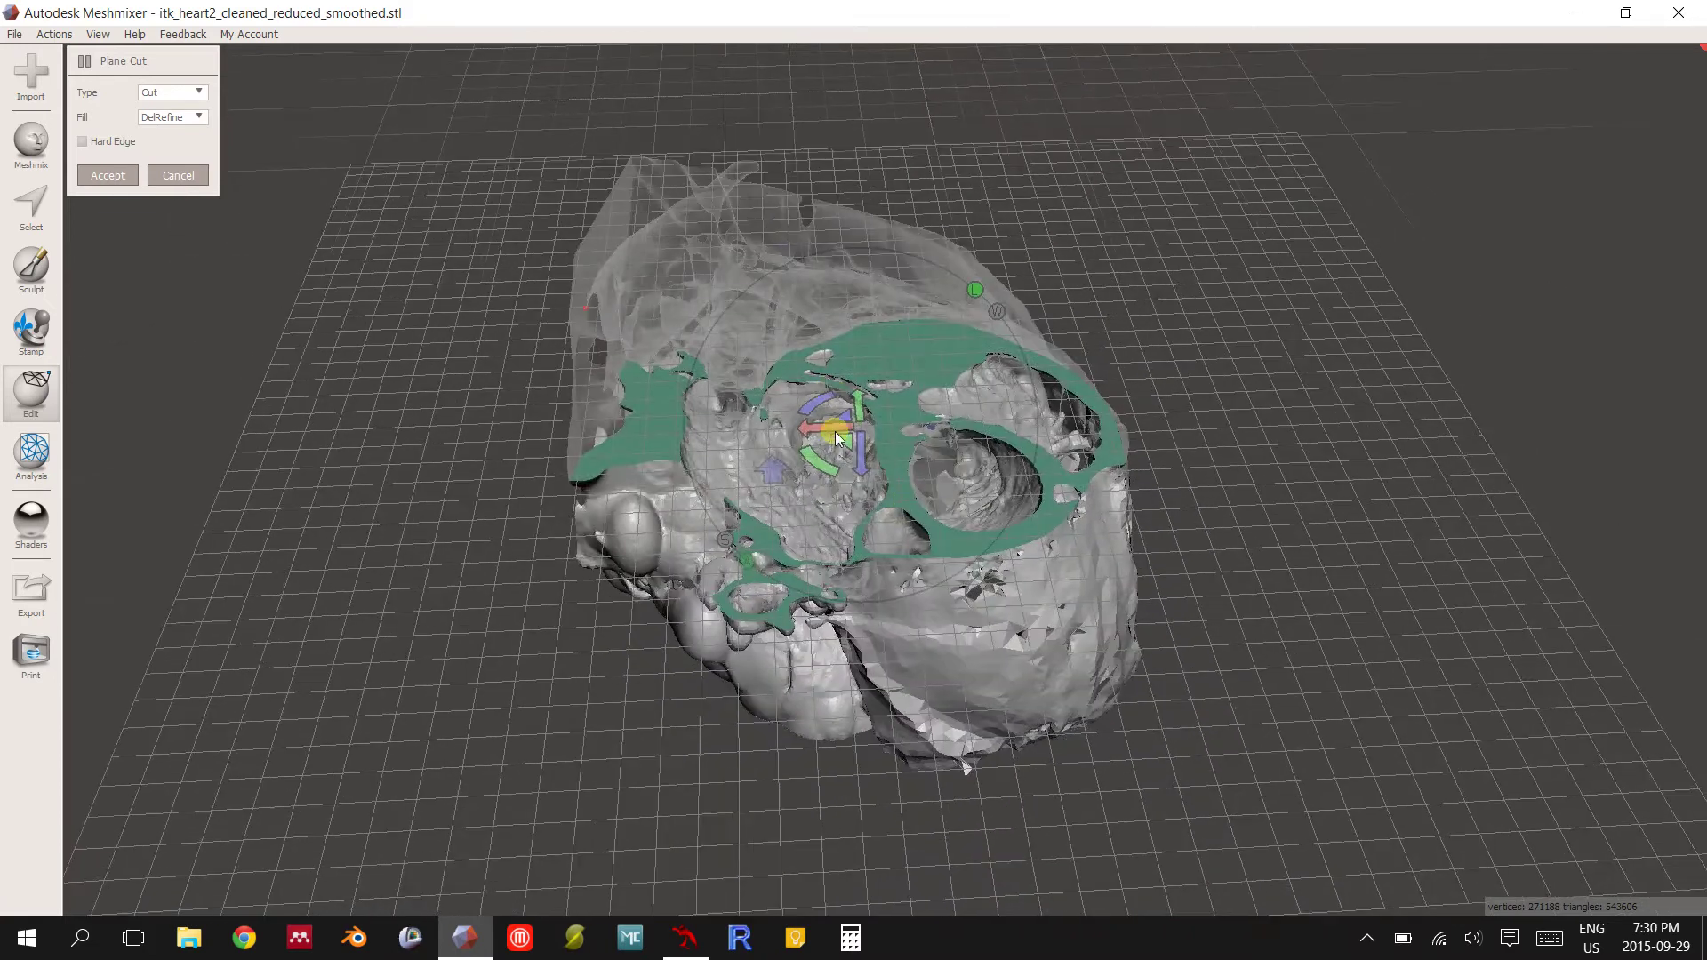
left_click_drag(856, 398, 855, 392)
right_click_drag(937, 379, 1038, 479)
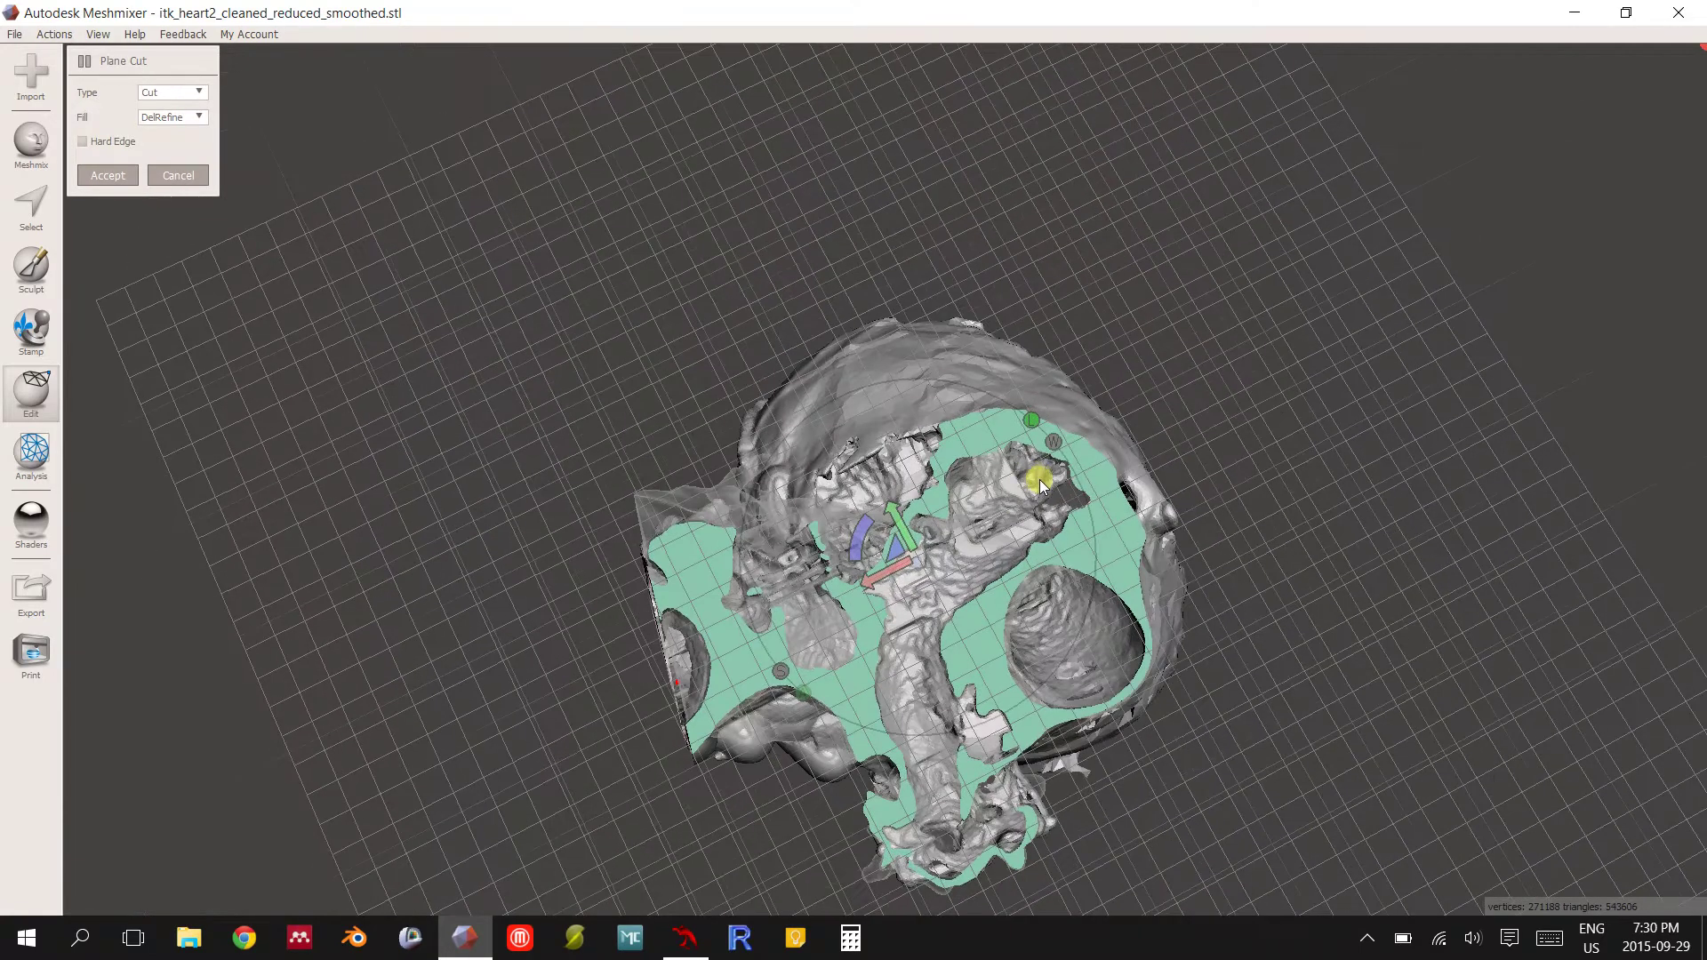
right_click_drag(972, 716, 912, 603)
right_click_drag(989, 338, 1029, 415)
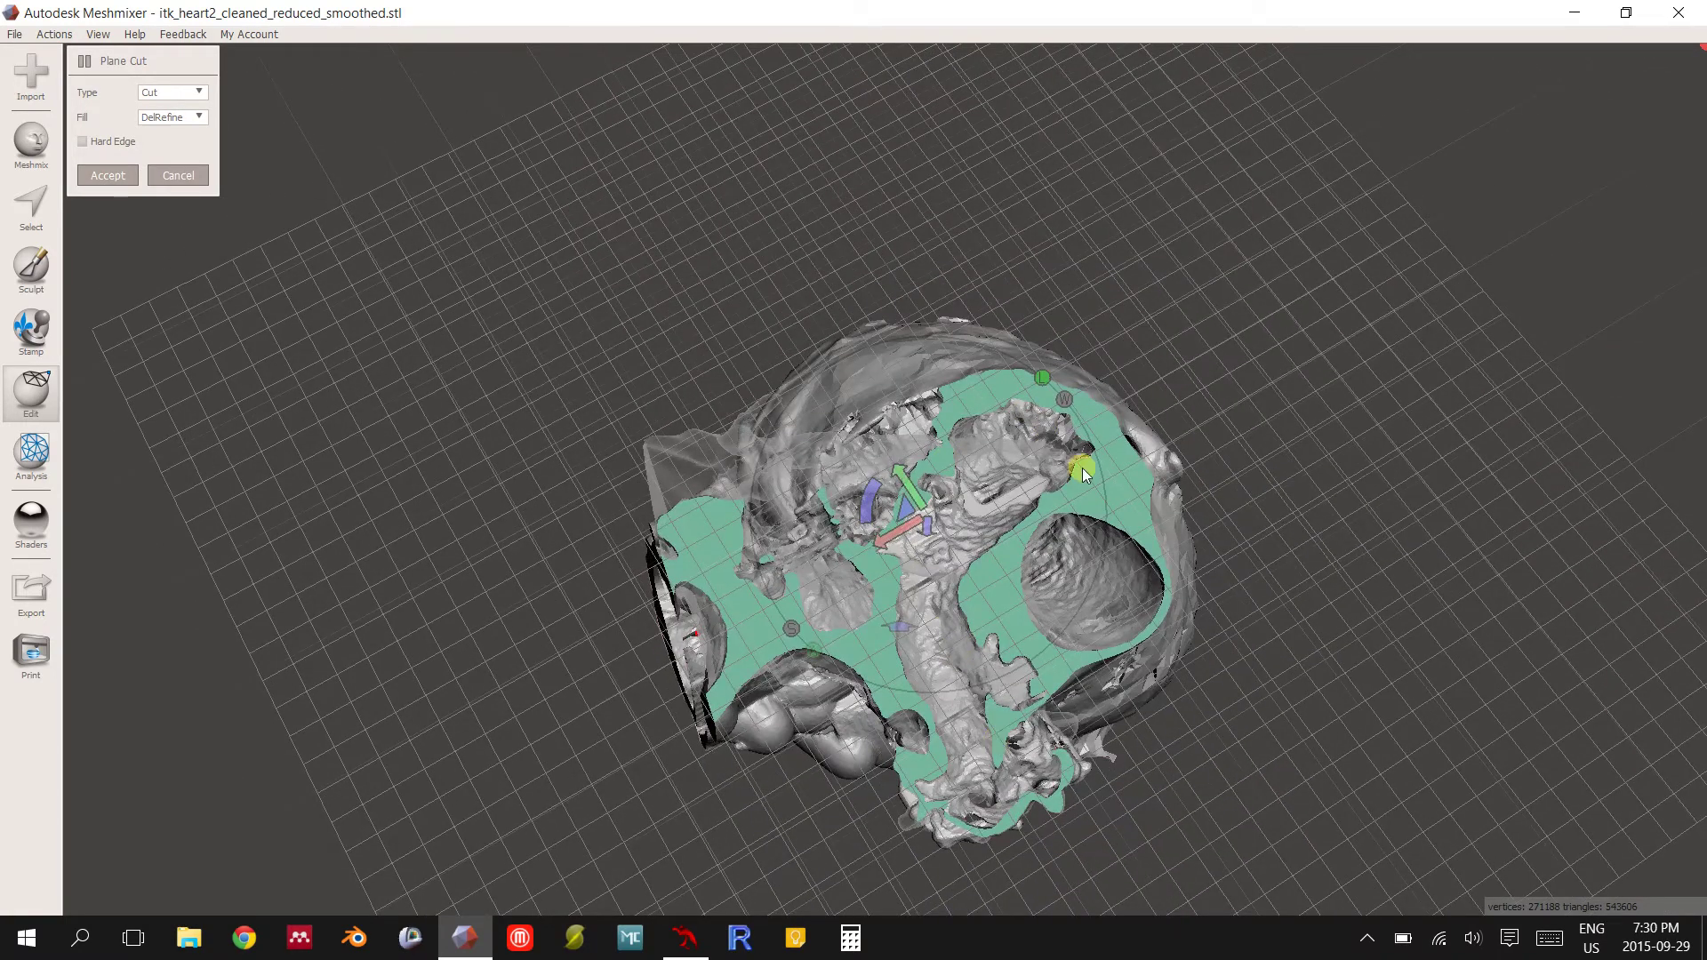
right_click_drag(1078, 655, 785, 313)
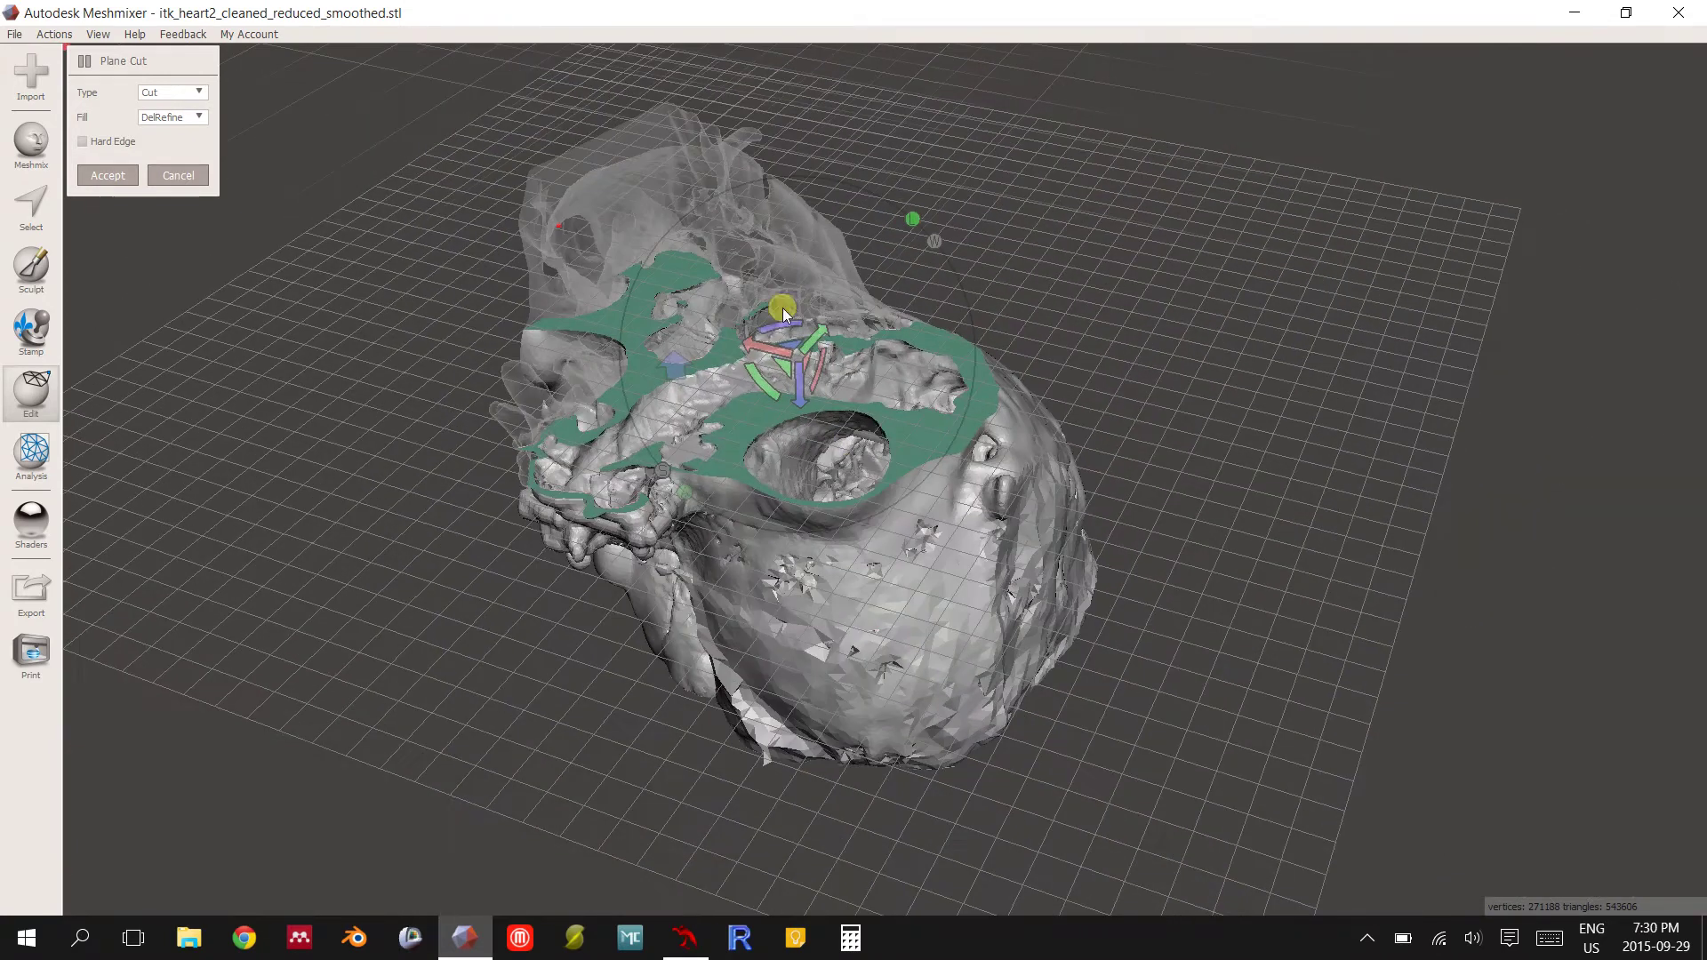
left_click(199, 176)
Set up a new plane cut tilted diagonally through the heart, with the lower part kept visible and its cut face showing
right_click_drag(733, 489, 392, 495)
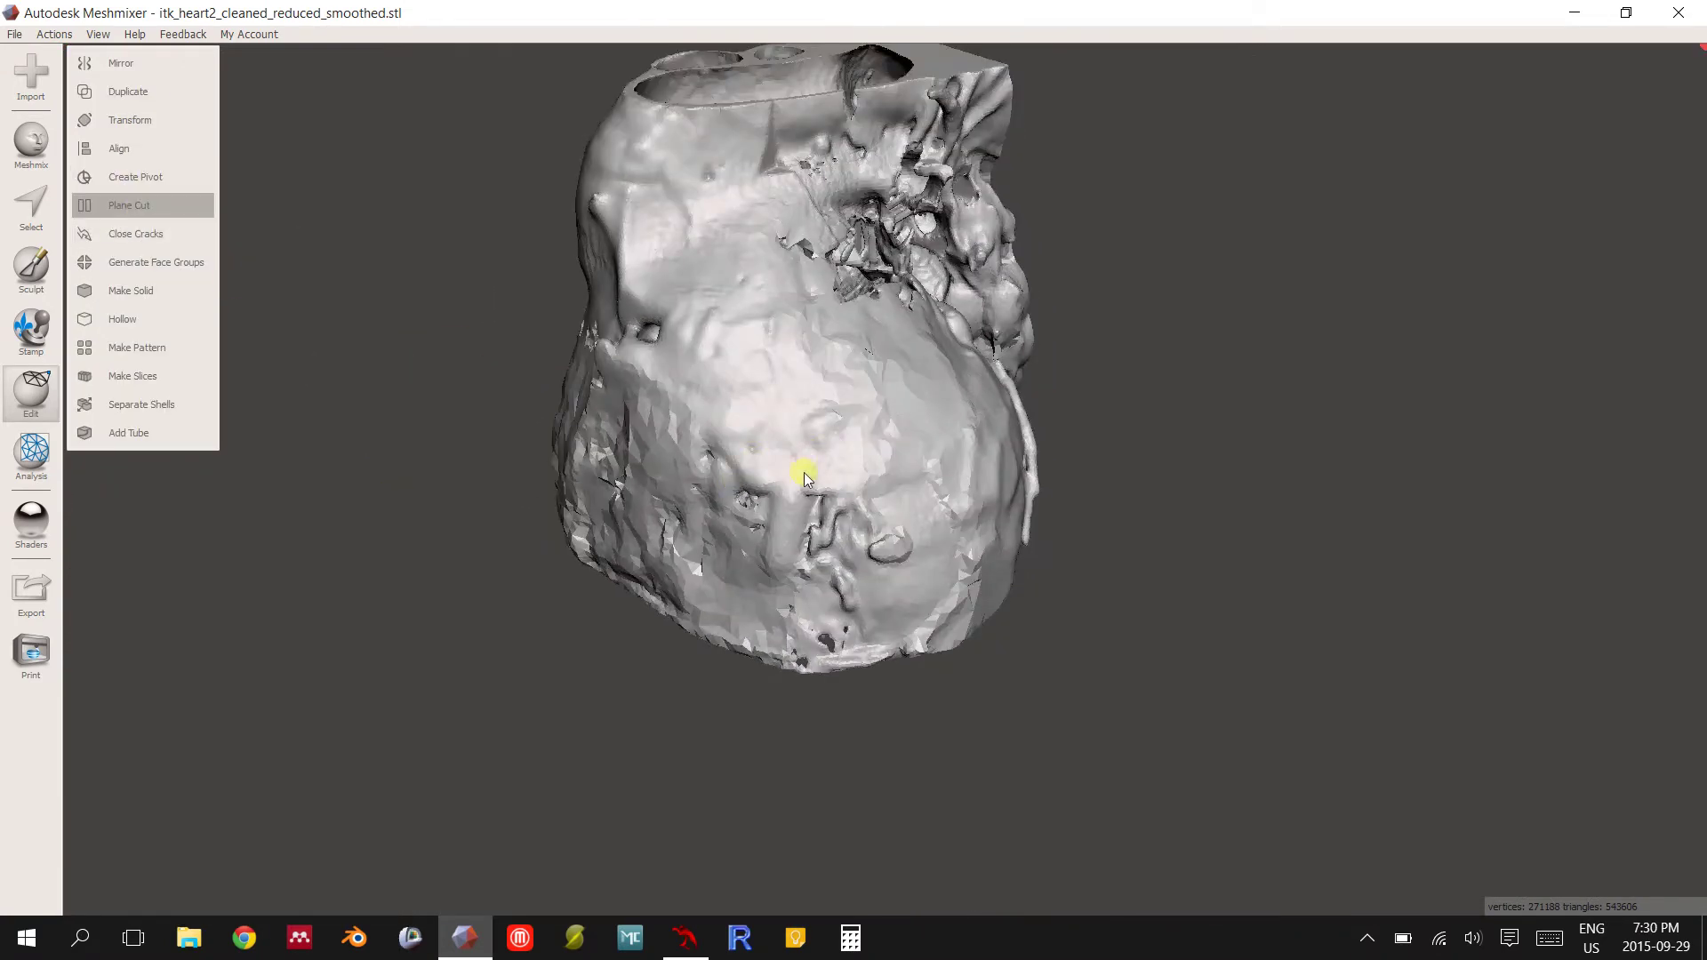
right_click_drag(850, 426, 804, 293)
left_click_drag(813, 302, 1035, 308)
left_click_drag(839, 320, 668, 335)
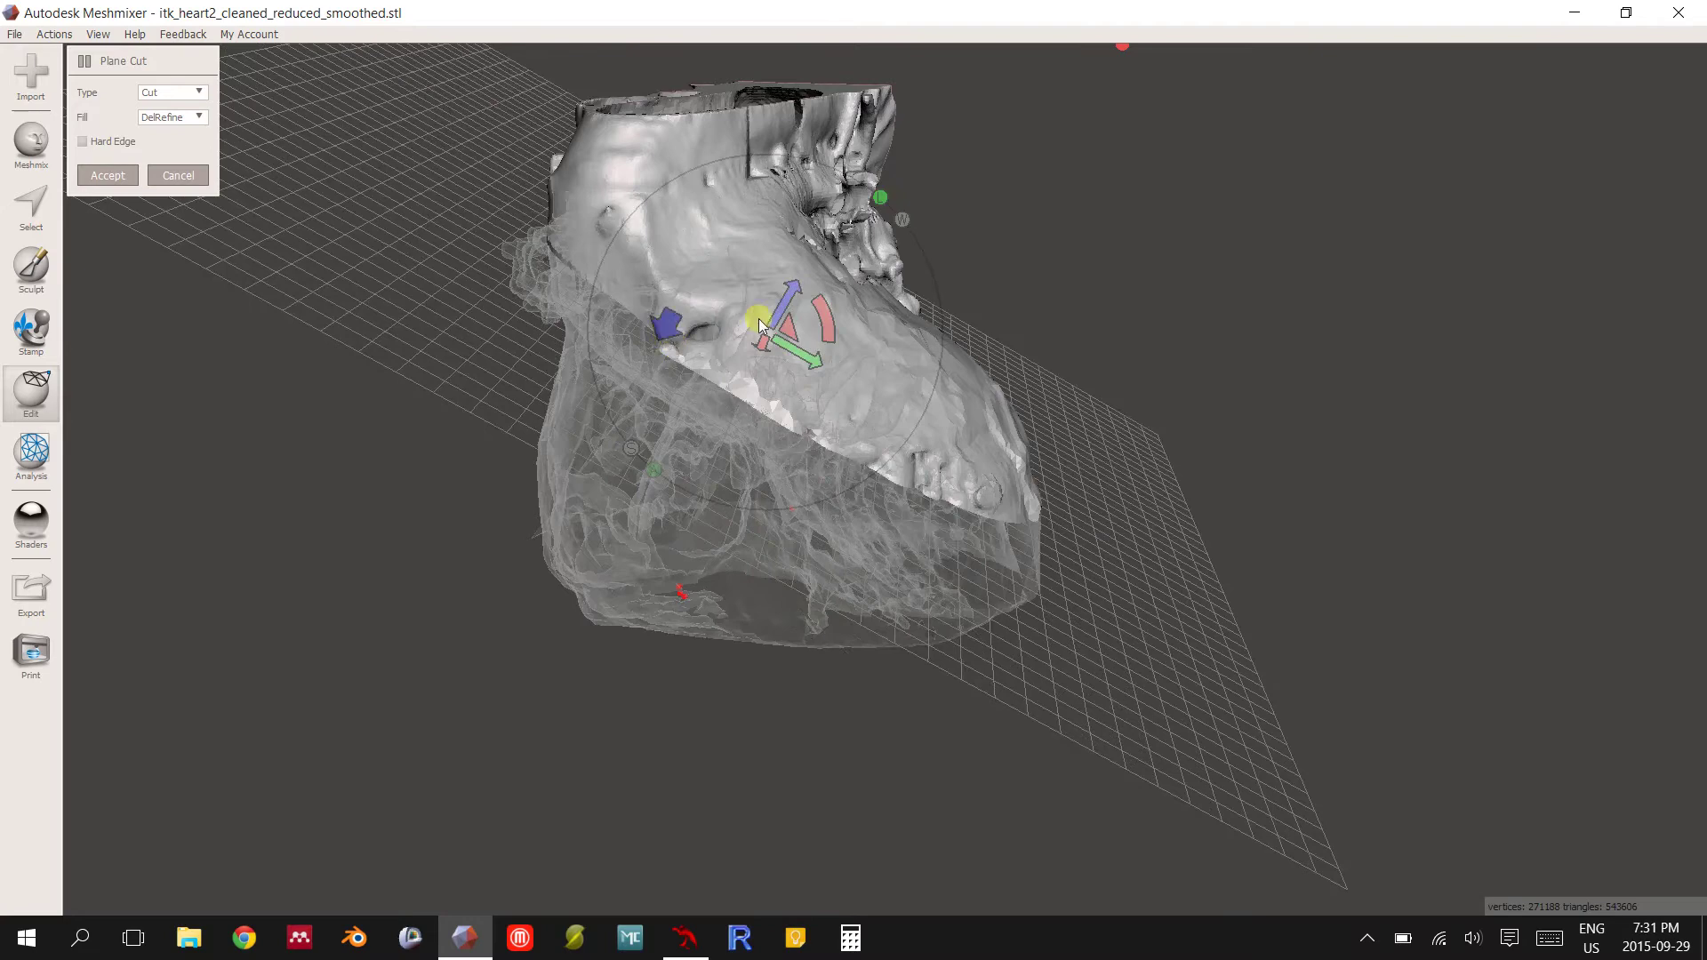
right_click_drag(1065, 270, 837, 308)
left_click_drag(846, 295, 862, 316)
right_click_drag(930, 409, 876, 360)
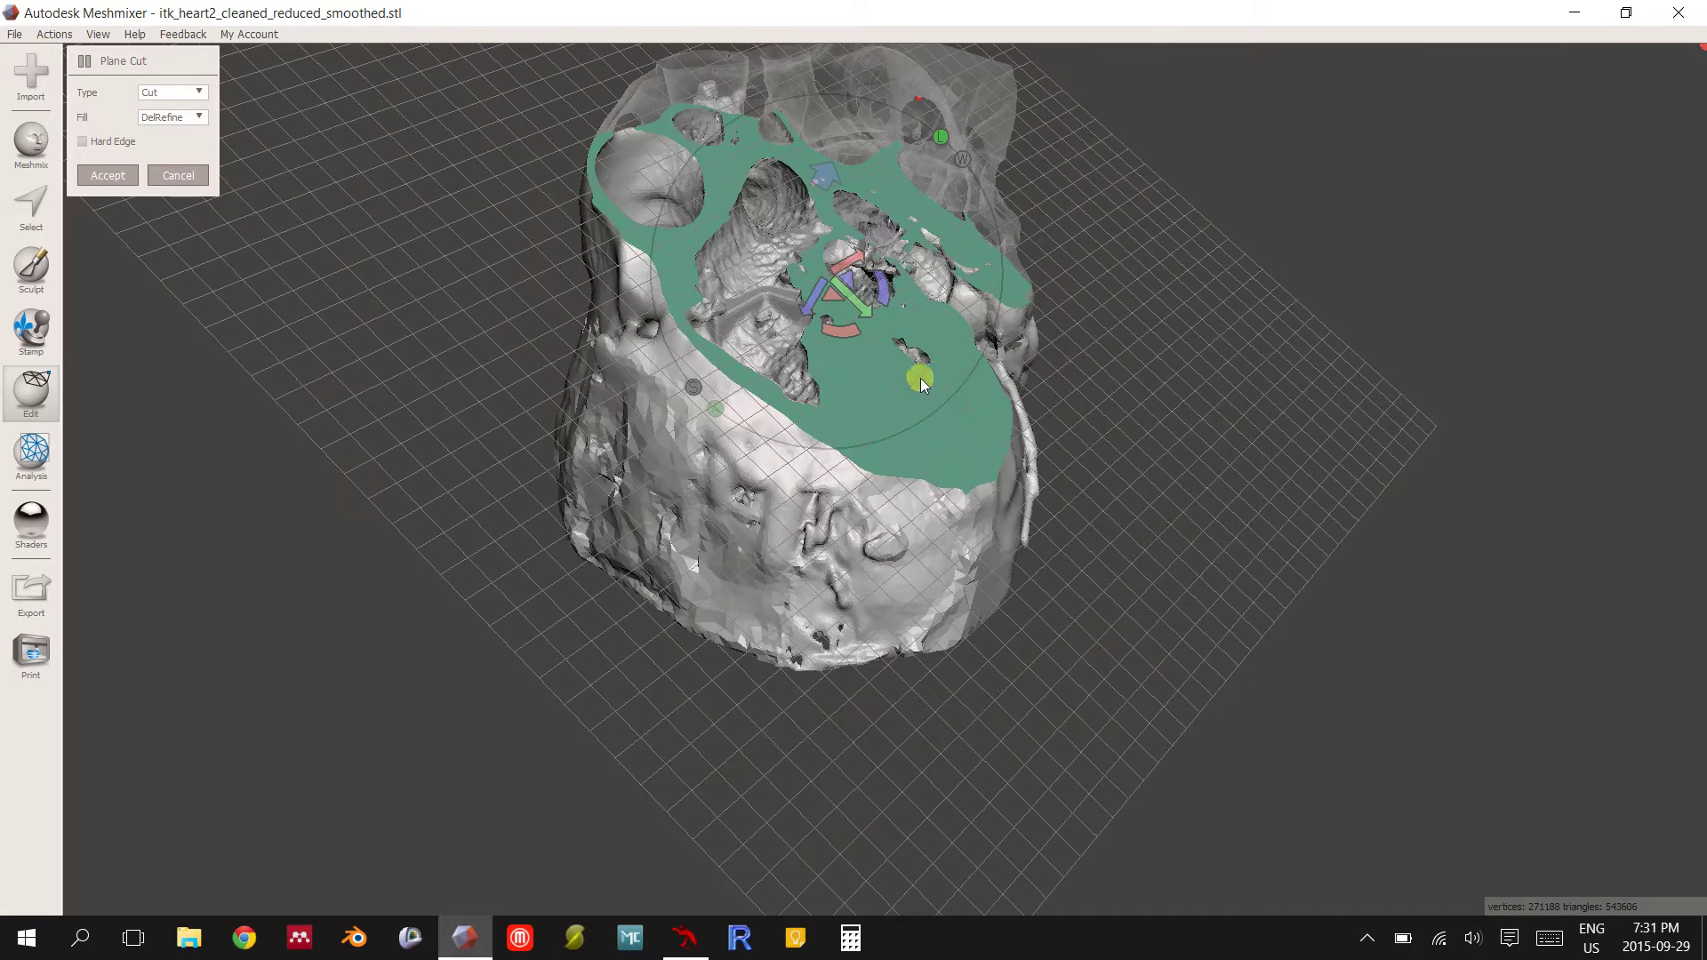
left_click_drag(814, 301, 814, 308)
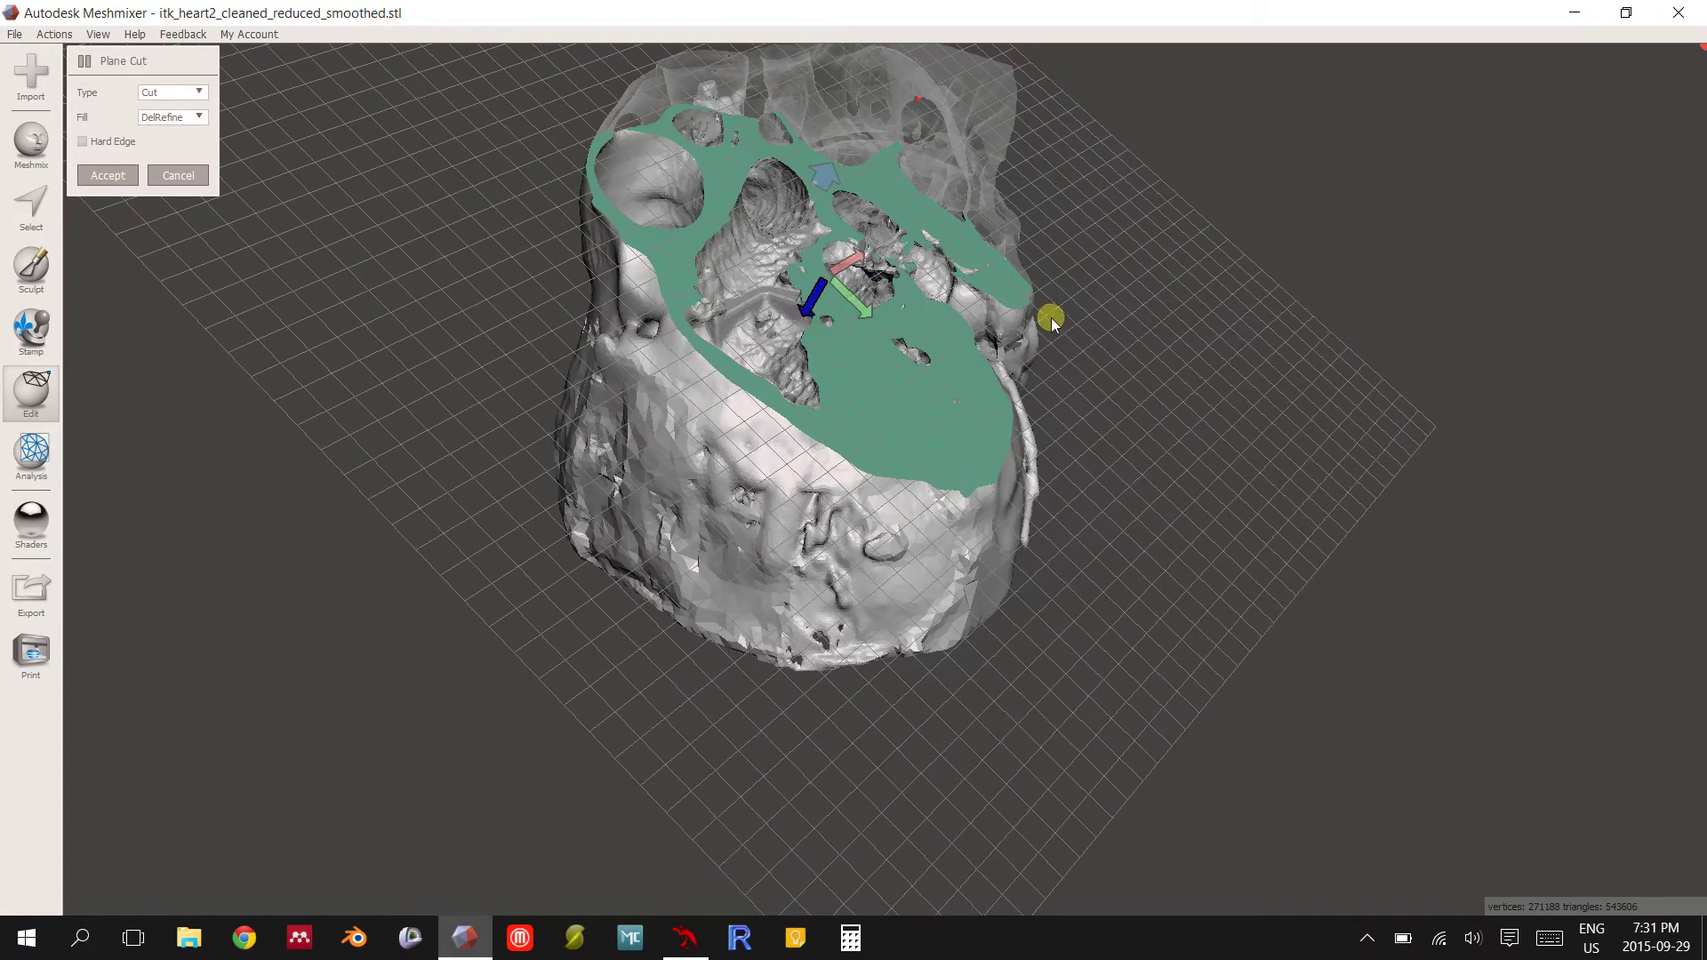
Examine the heart chambers and the walls between them on a deeper oblique section, and discard the plane cut
right_click_drag(966, 389, 966, 428)
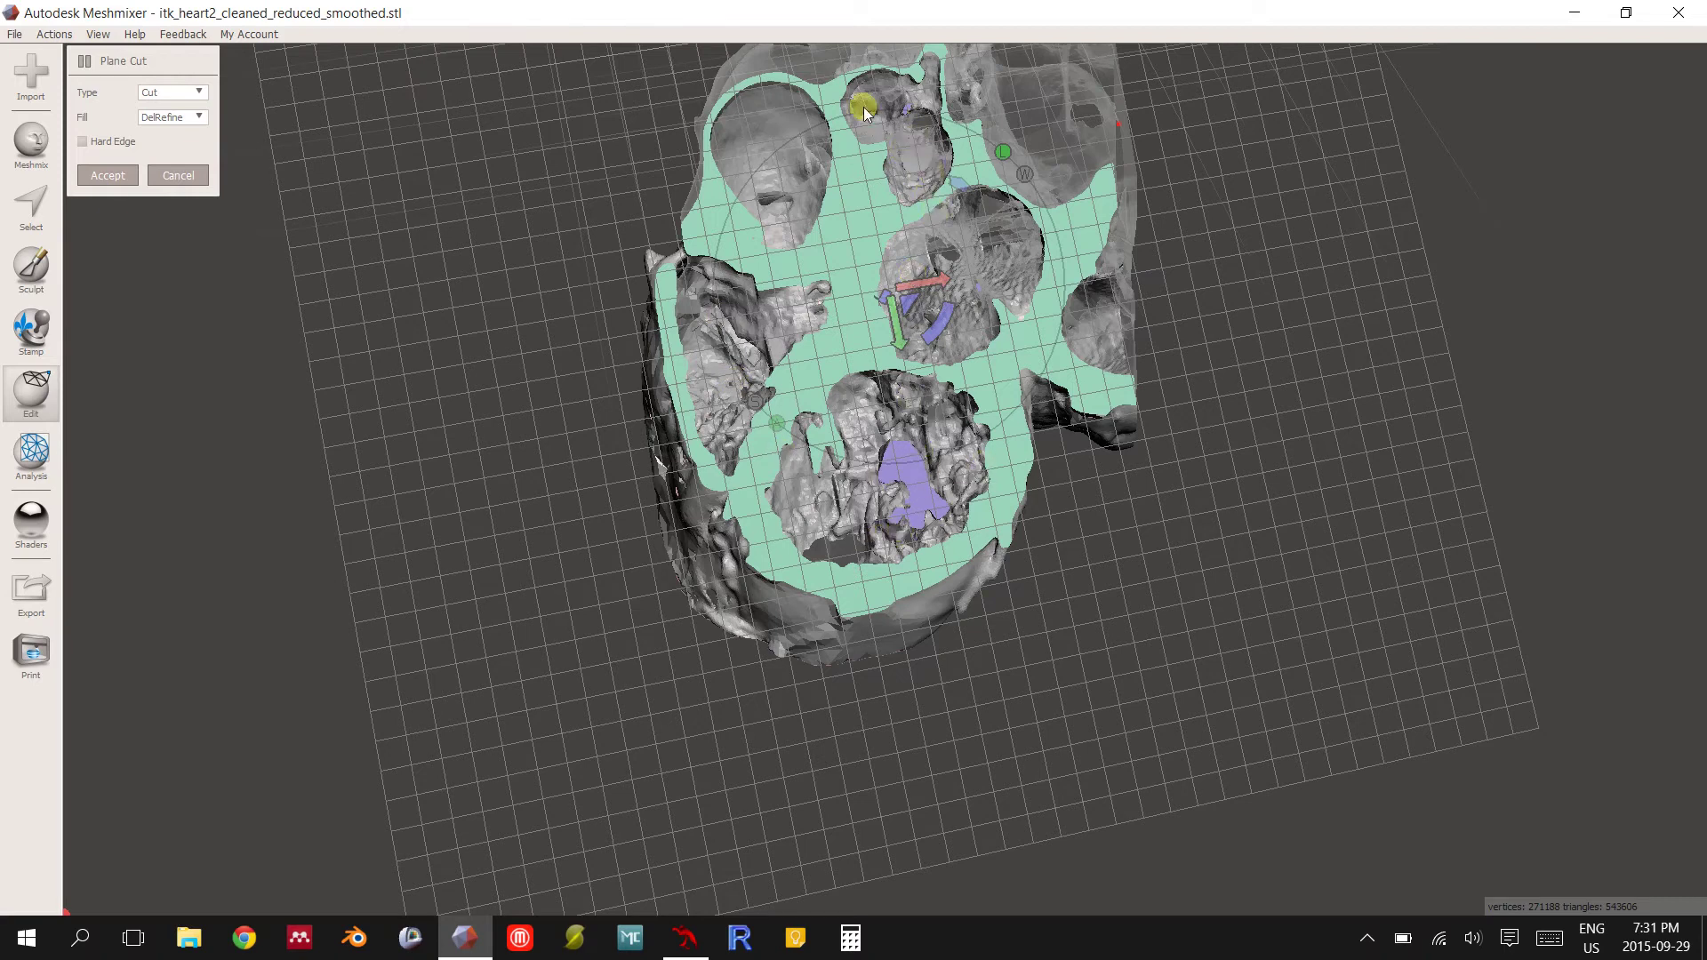
right_click_drag(908, 509, 923, 426)
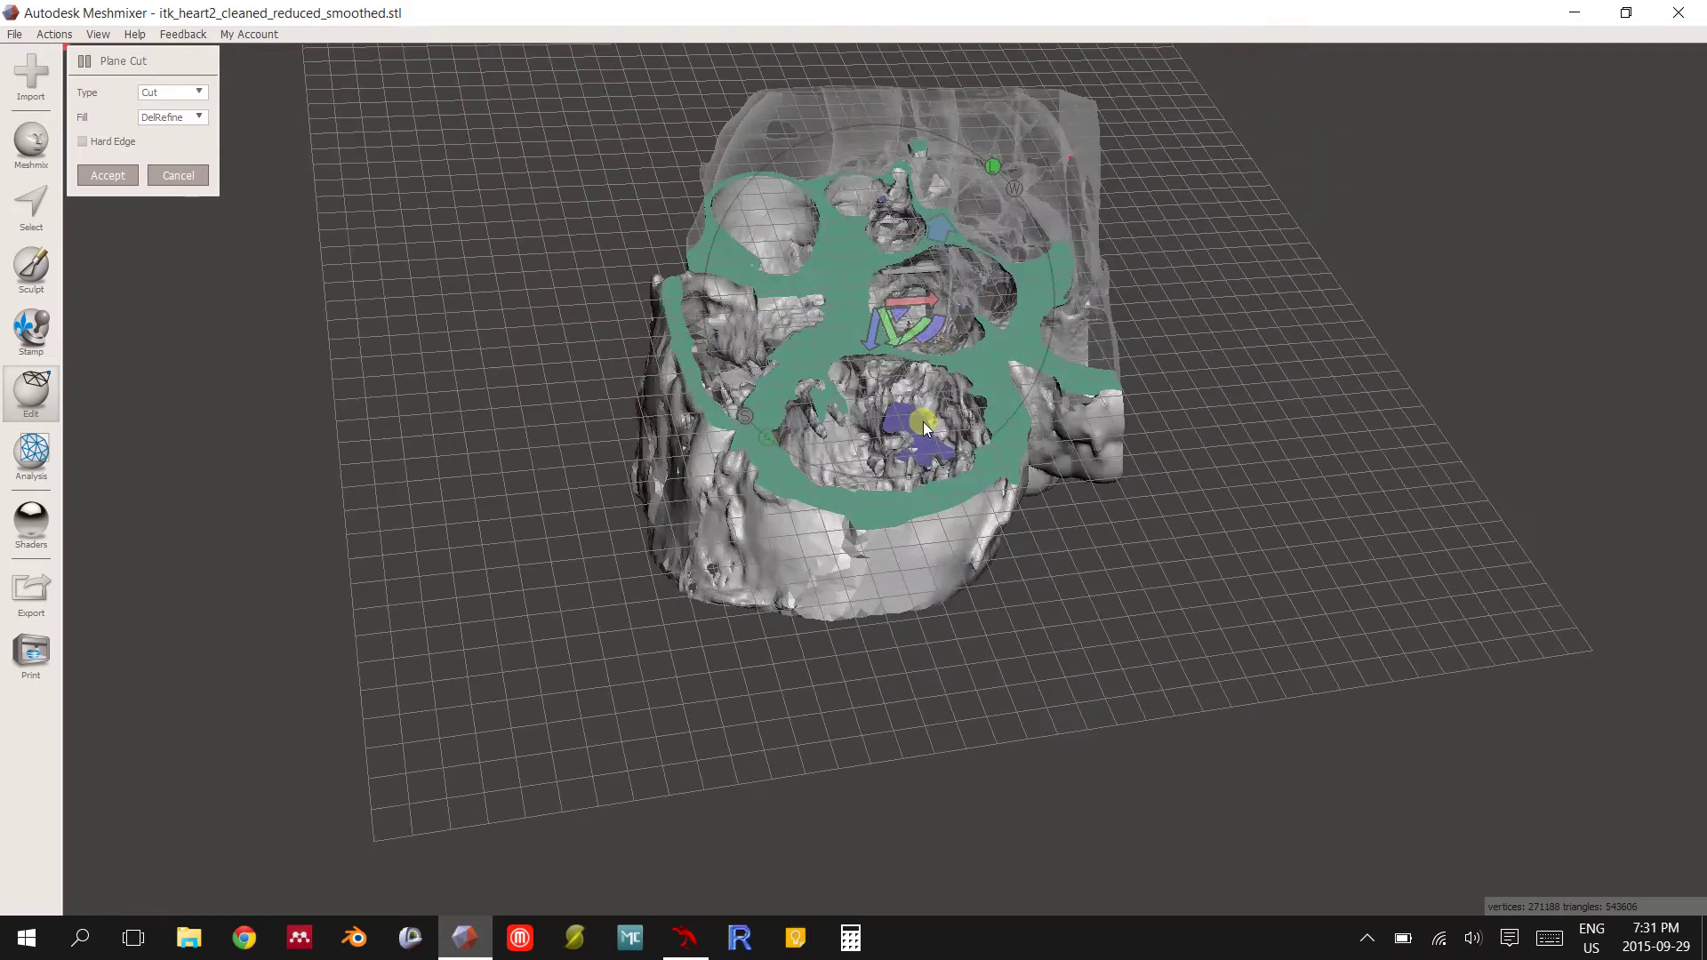
right_click_drag(956, 321, 703, 379)
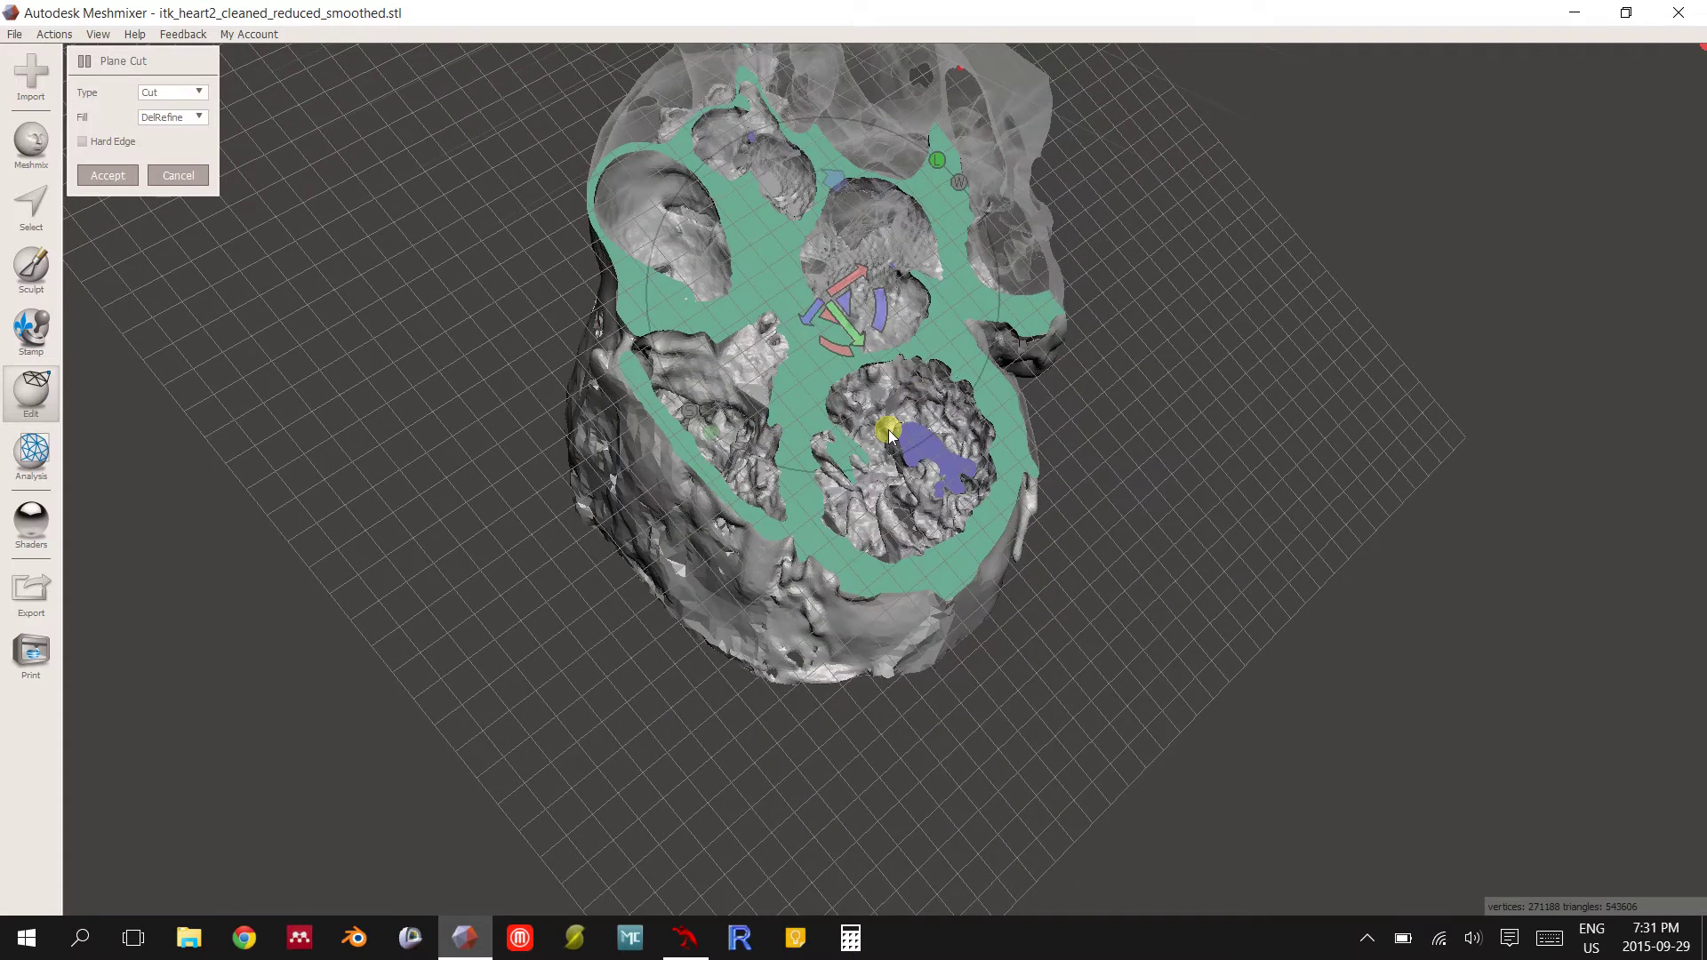
left_click(196, 175)
Examine the outer surface and vessels of the uncut heart mesh from the side and back
right_click_drag(887, 446, 921, 381)
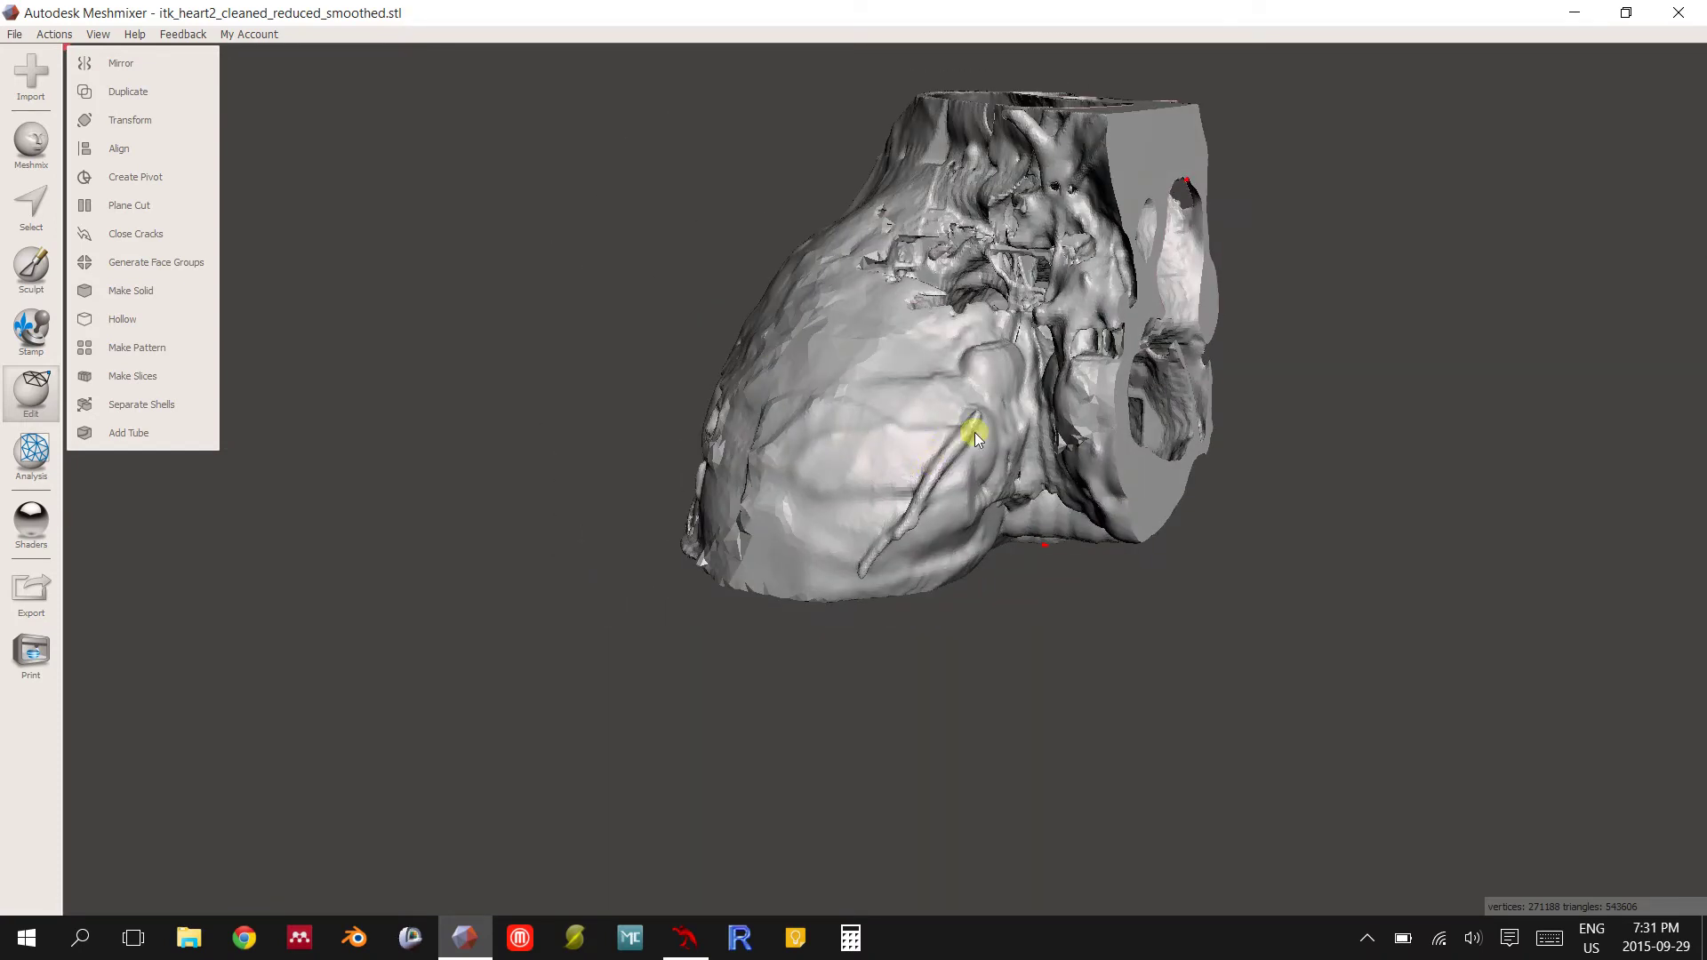
right_click_drag(1014, 442, 687, 453)
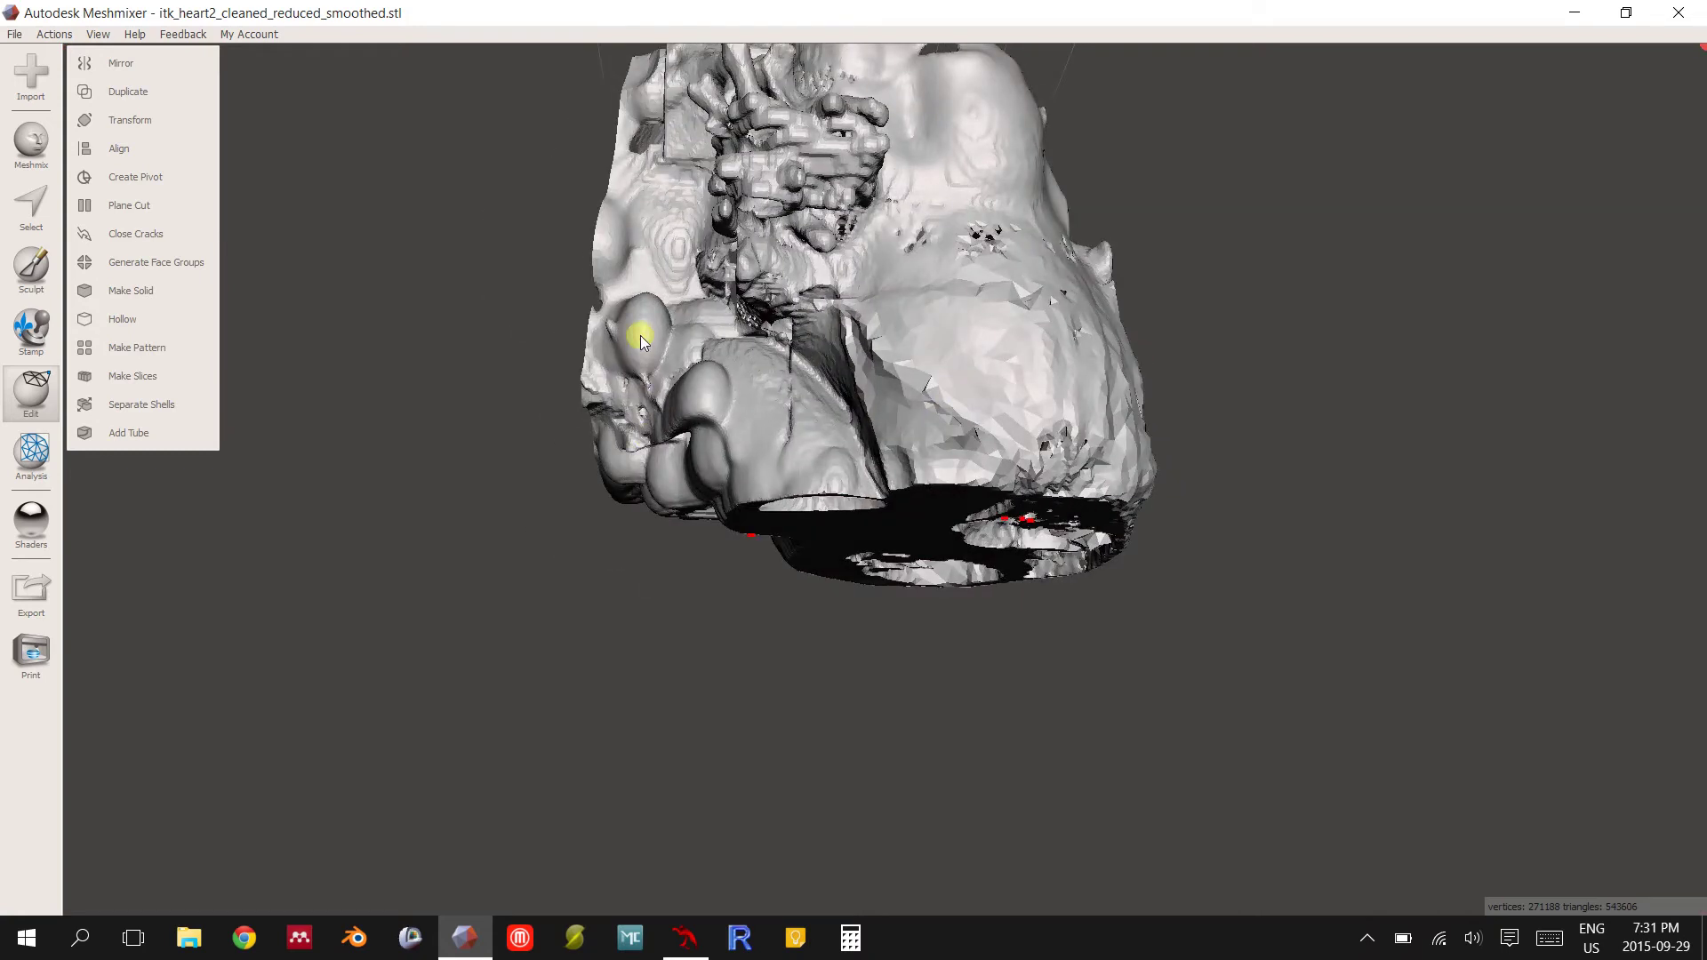
right_click_drag(640, 338, 743, 344)
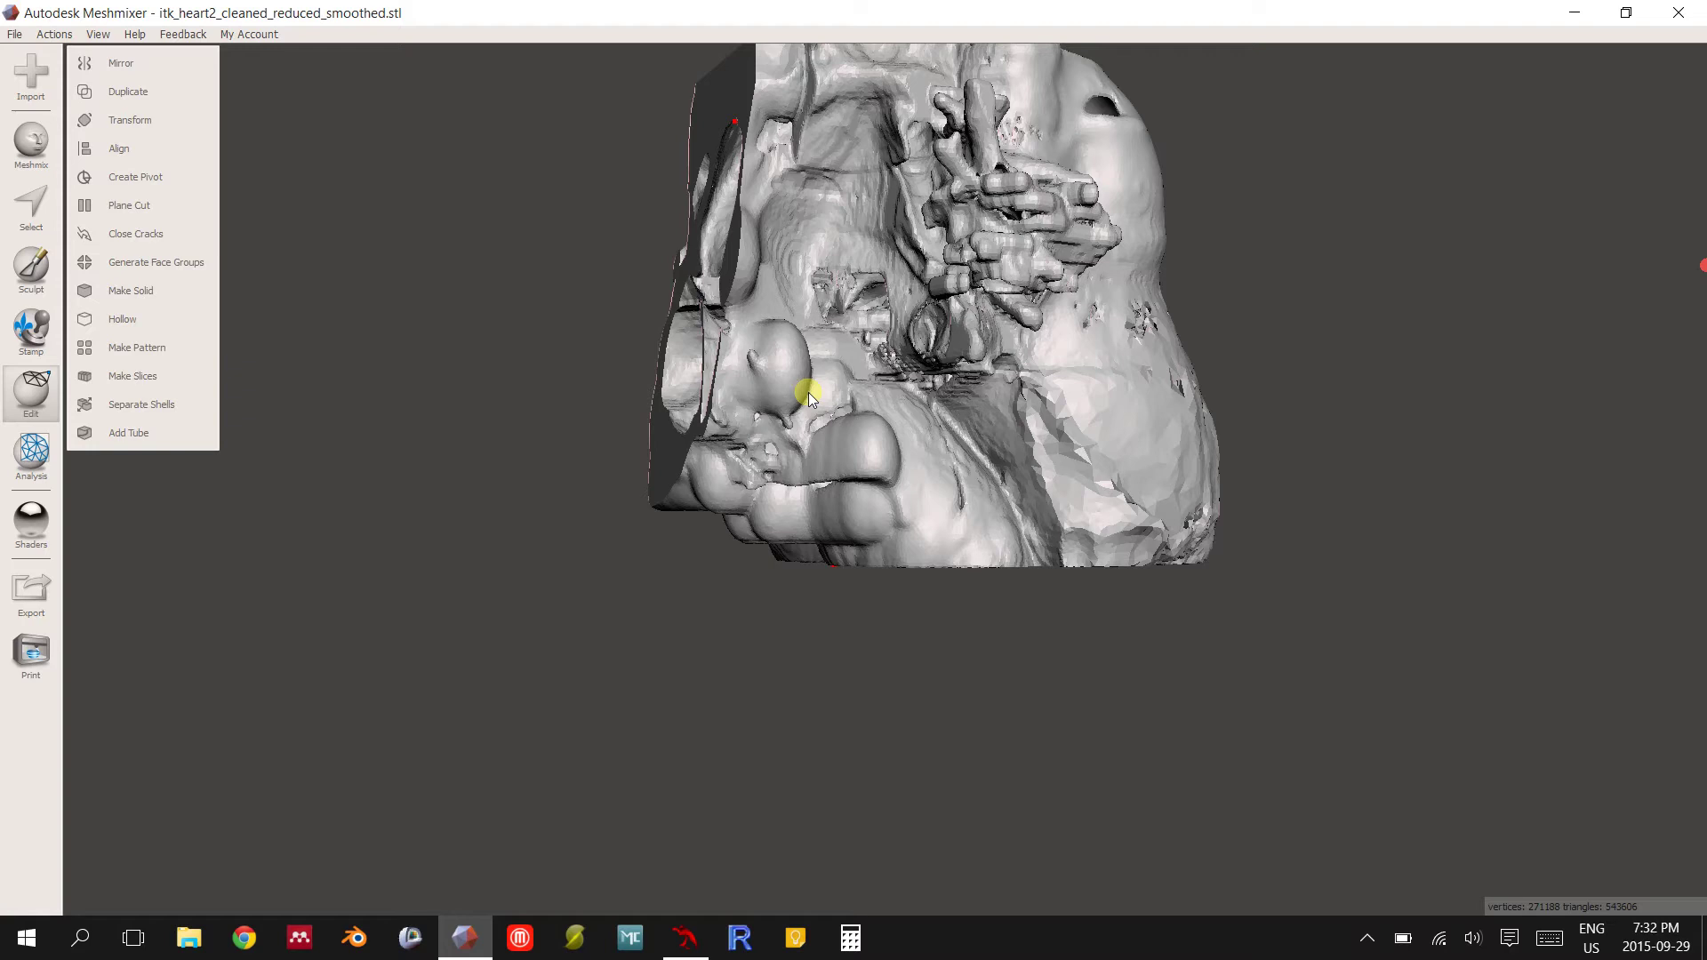
right_click_drag(930, 449, 676, 302)
Preview another horizontal plane cut through the heart, discard it, and view the whole mesh again
right_click_drag(911, 456, 827, 313)
right_click_drag(981, 309, 868, 350)
left_click_drag(835, 338, 831, 361)
right_click_drag(1140, 453, 163, 158)
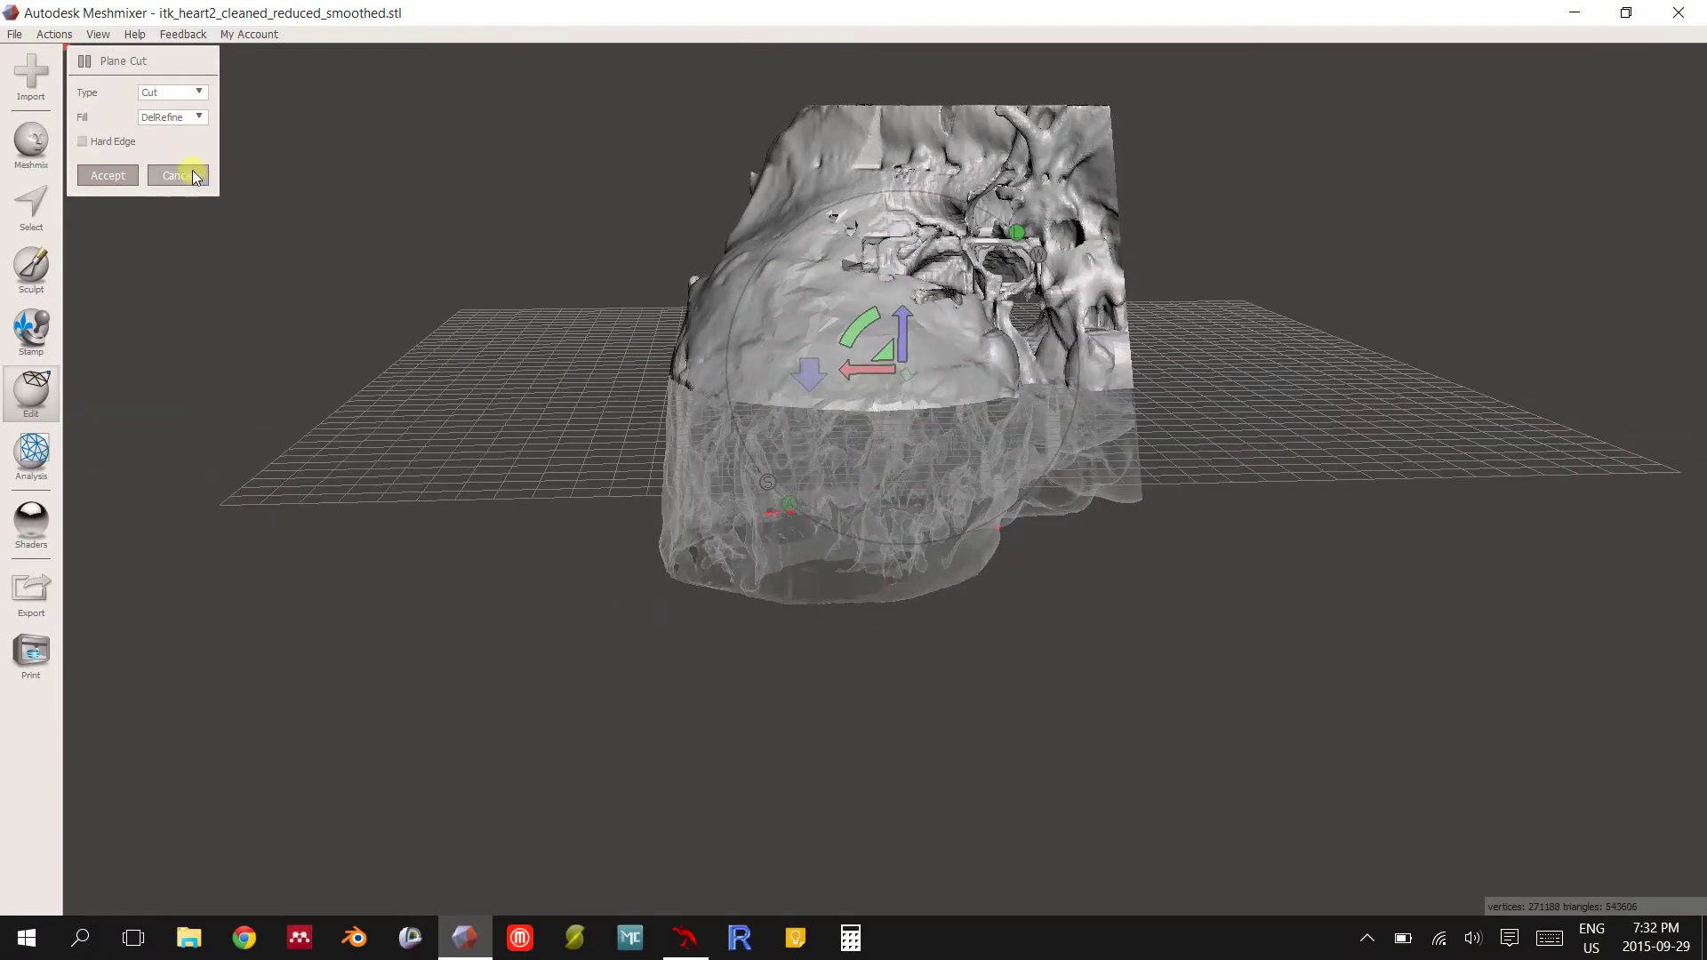
left_click(178, 175)
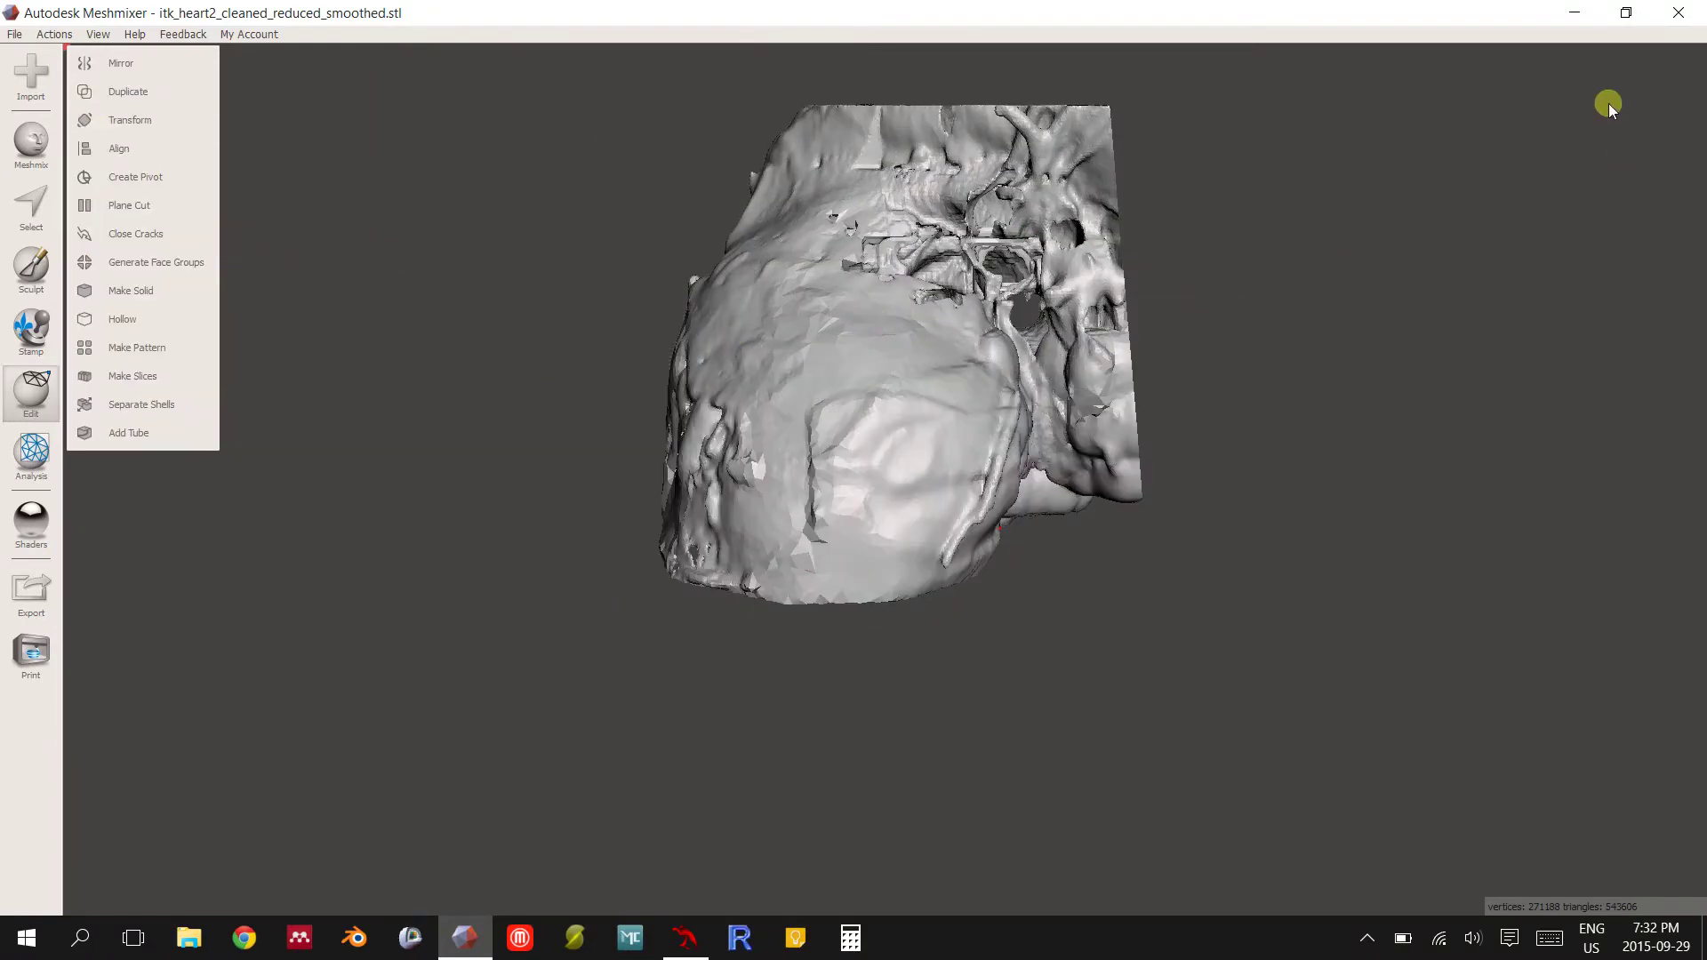
right_click_drag(587, 543, 974, 311)
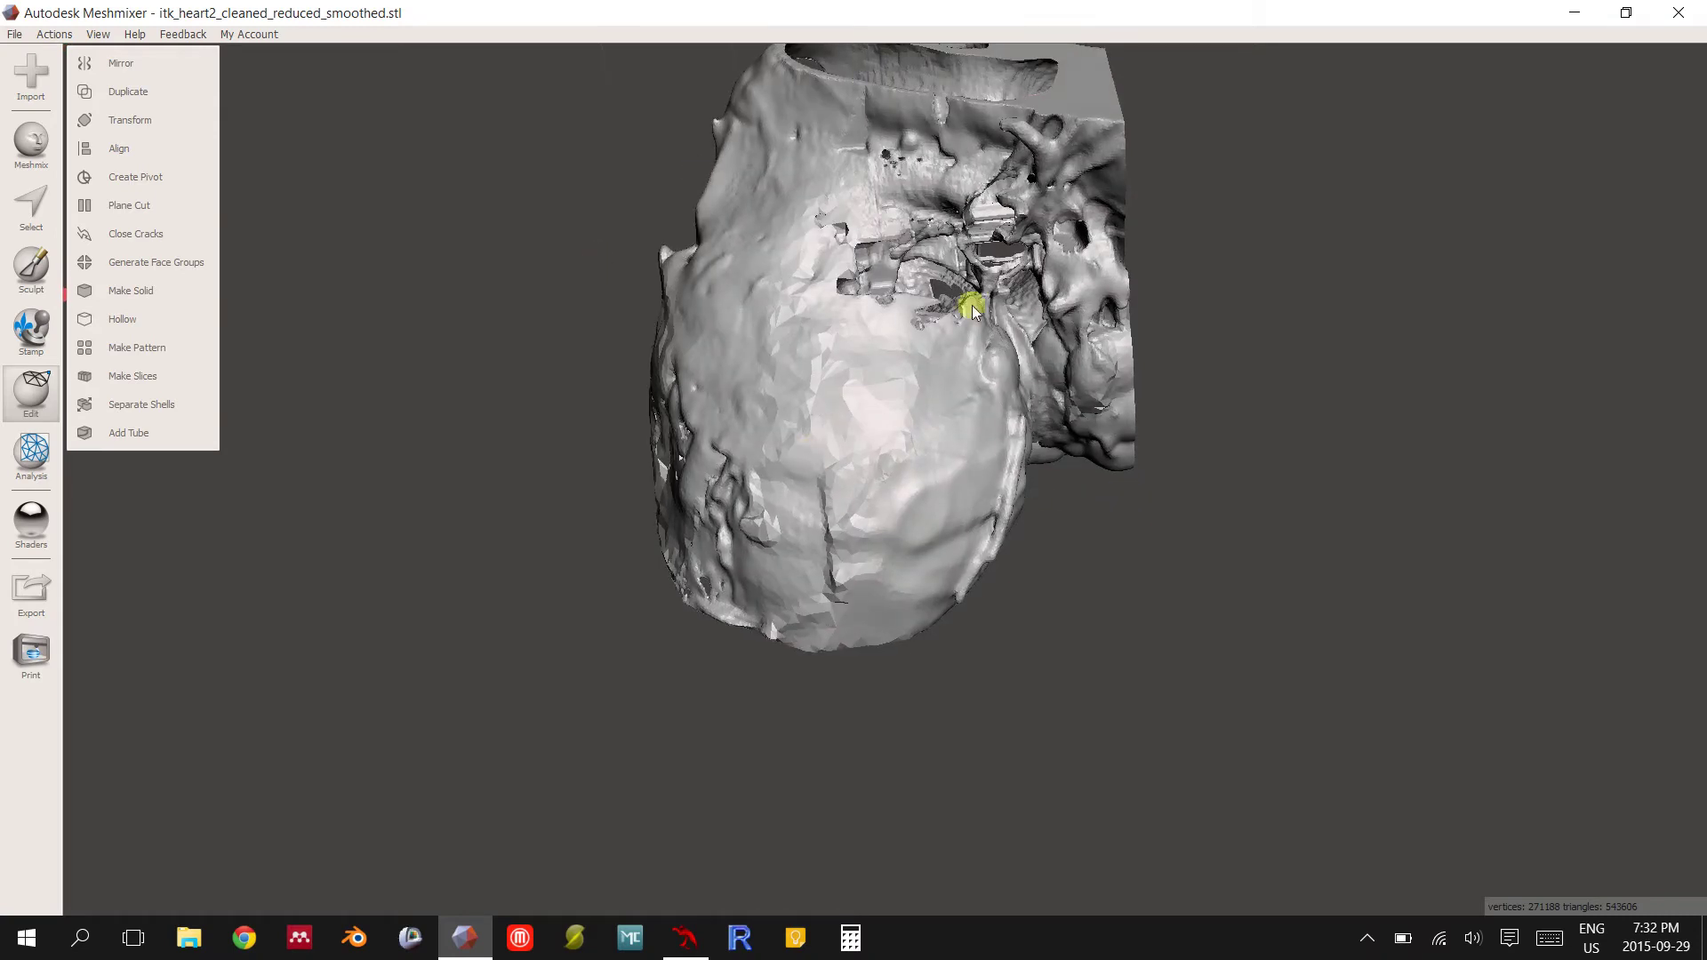
Restore the mesh window to a smaller size and open the ITK heart 2 folder beside it, narrowed to fit
double_click(949, 18)
left_click(260, 301)
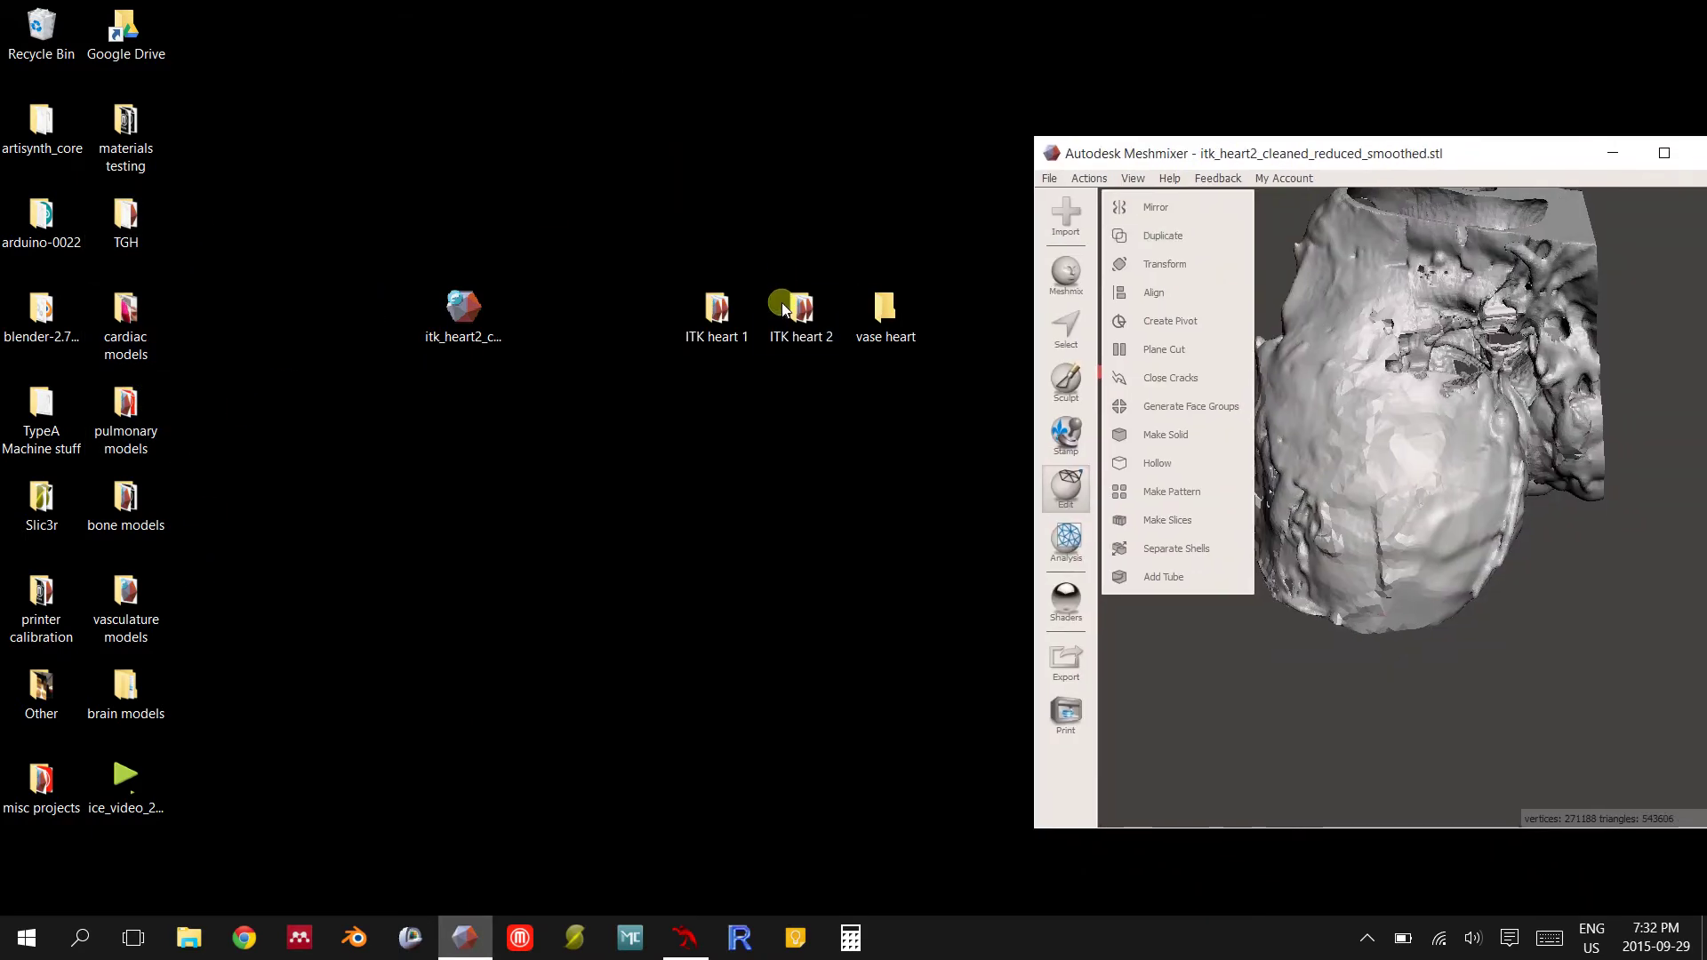
left_click(795, 313)
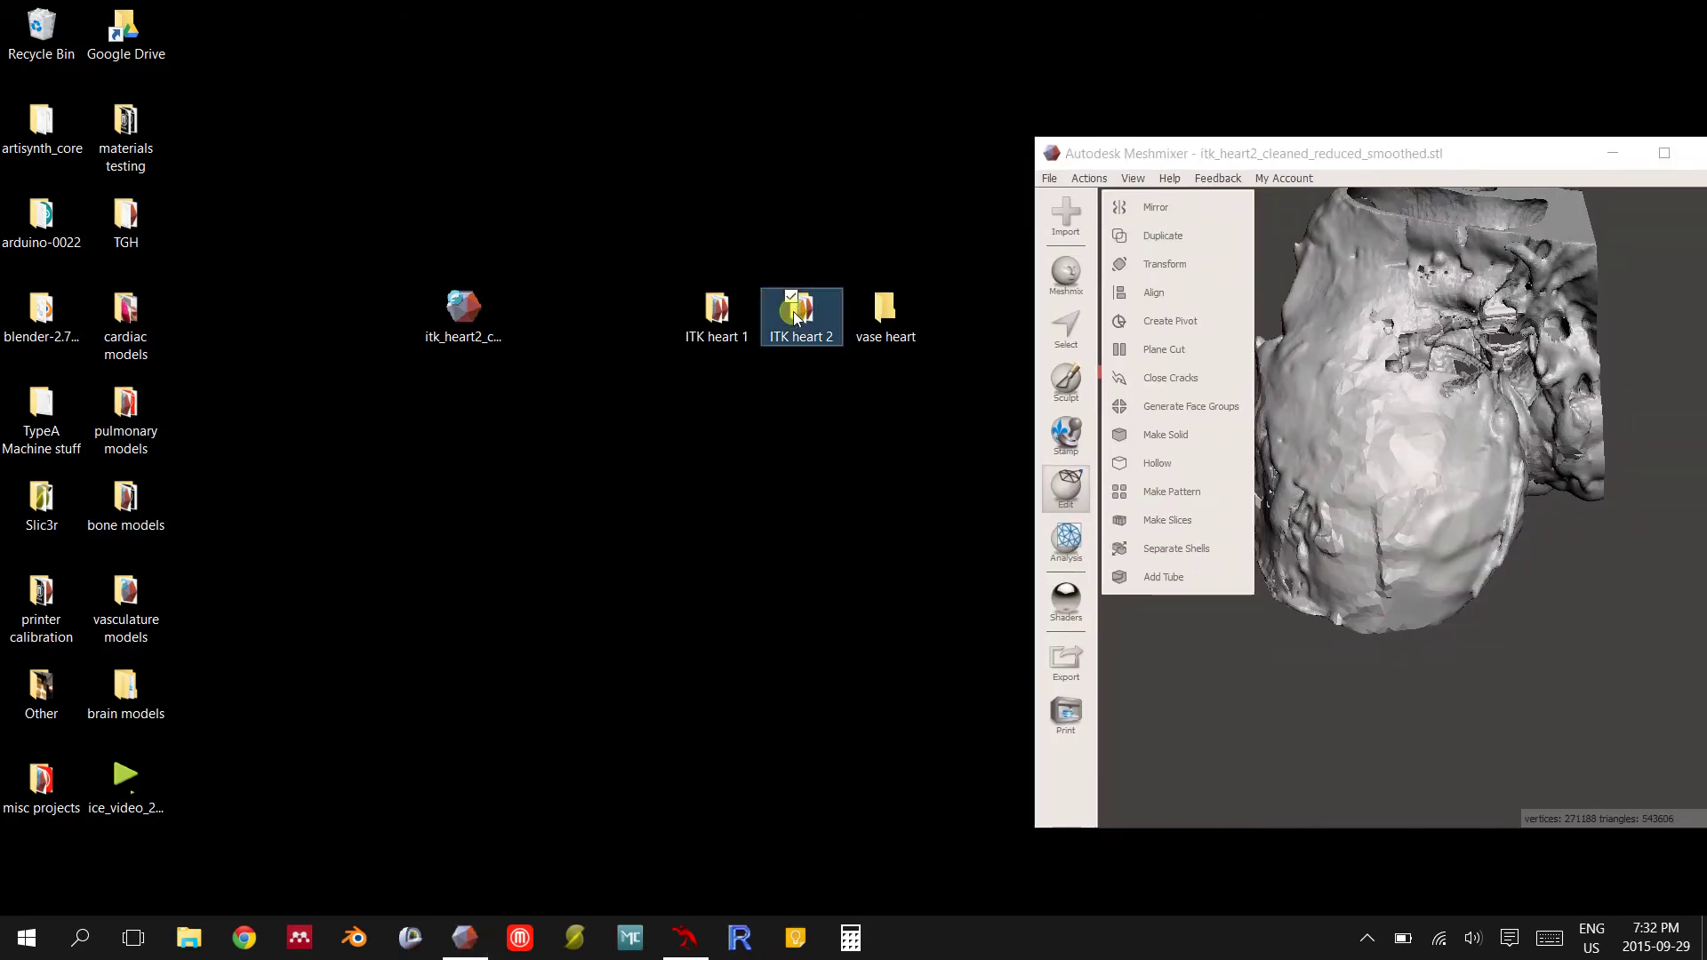
left_click(817, 374)
double_click(816, 325)
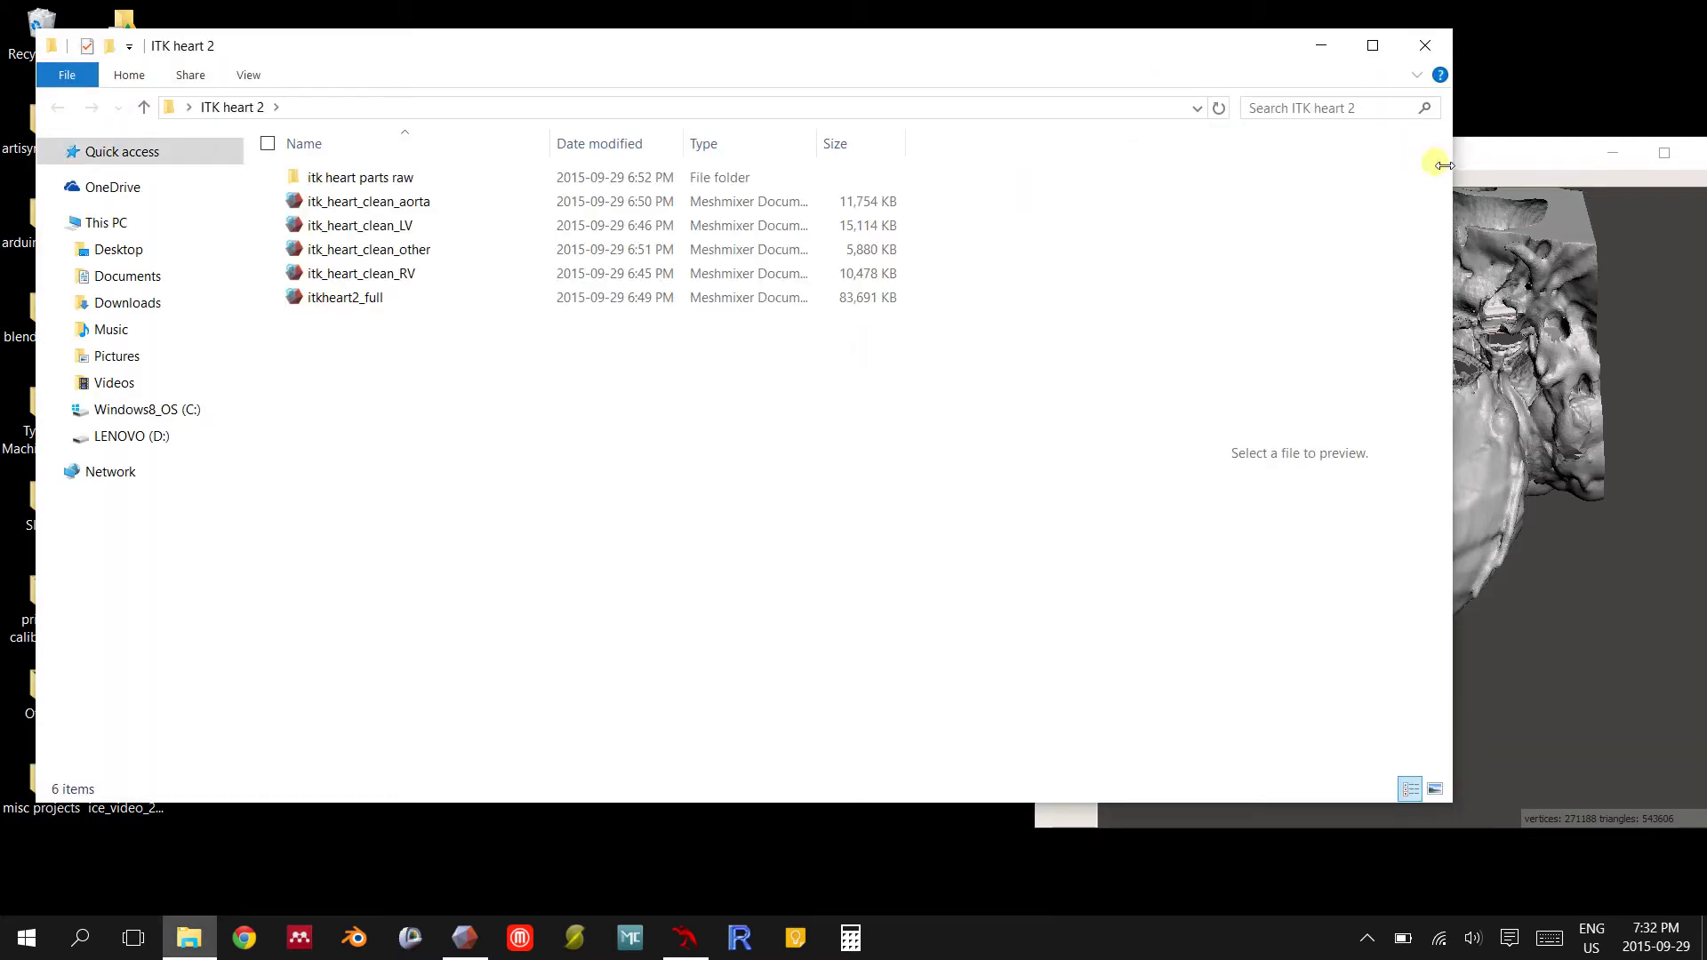
left_click_drag(1442, 165, 1007, 214)
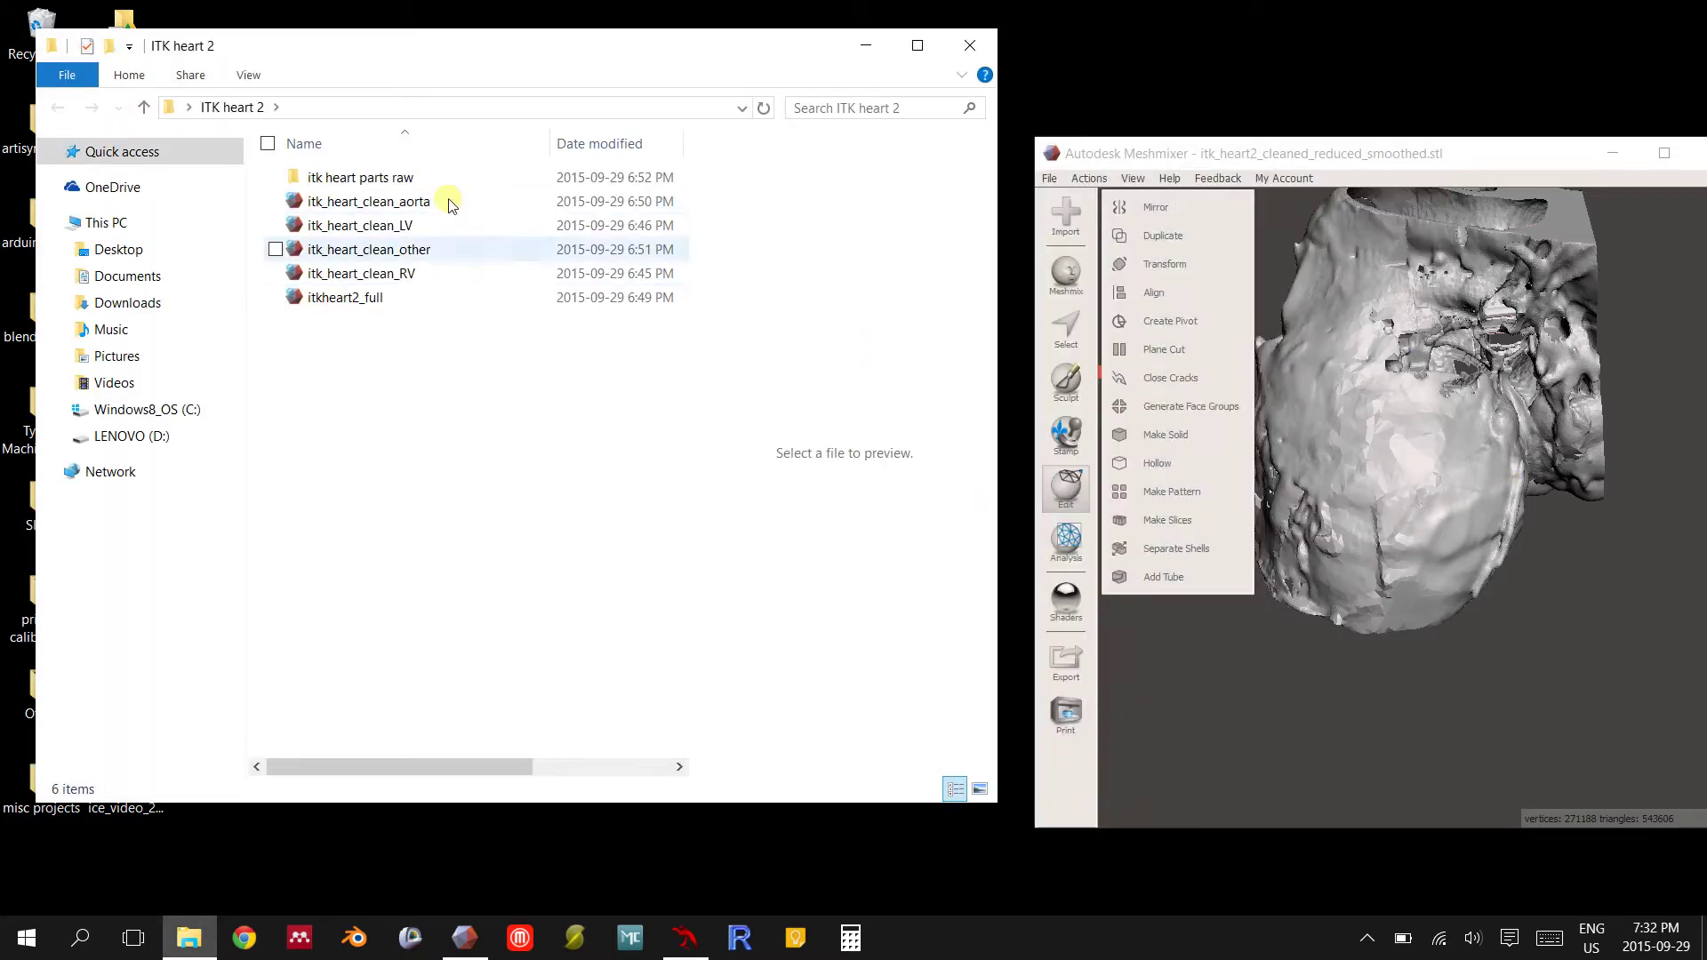
Import itk_heart_clean_aorta from the folder in place of the current heart mesh and maximize the Meshmixer window
left_click(406, 210)
left_click_drag(406, 210, 1528, 445)
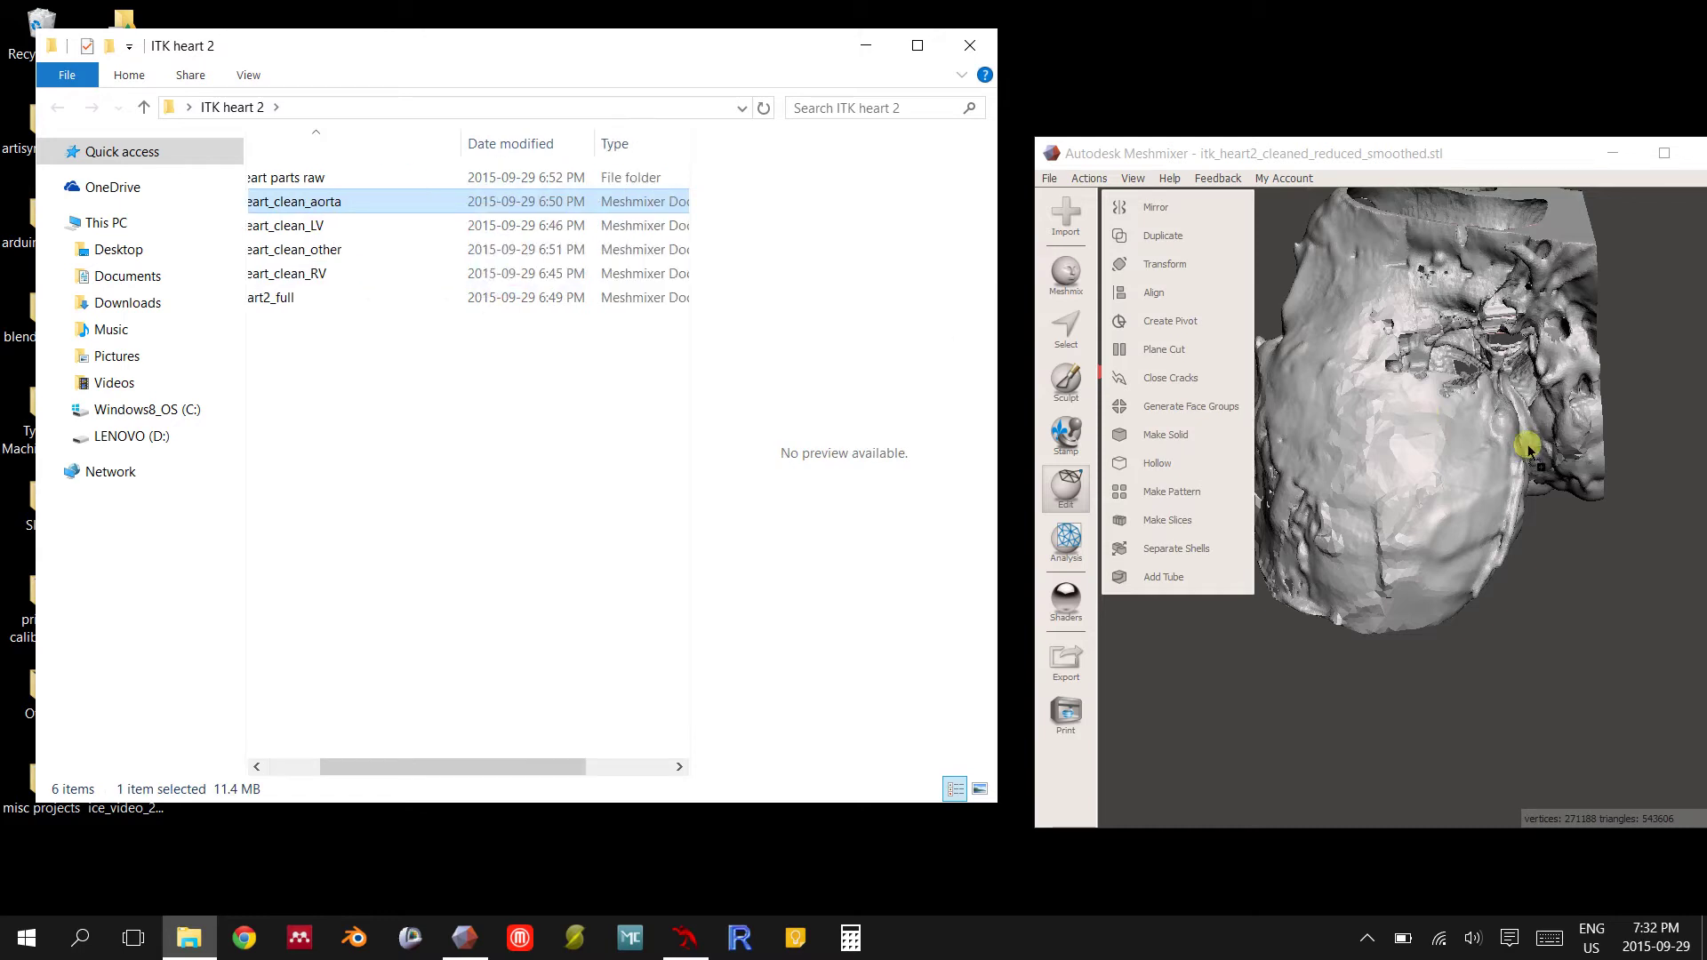
left_click(1549, 442)
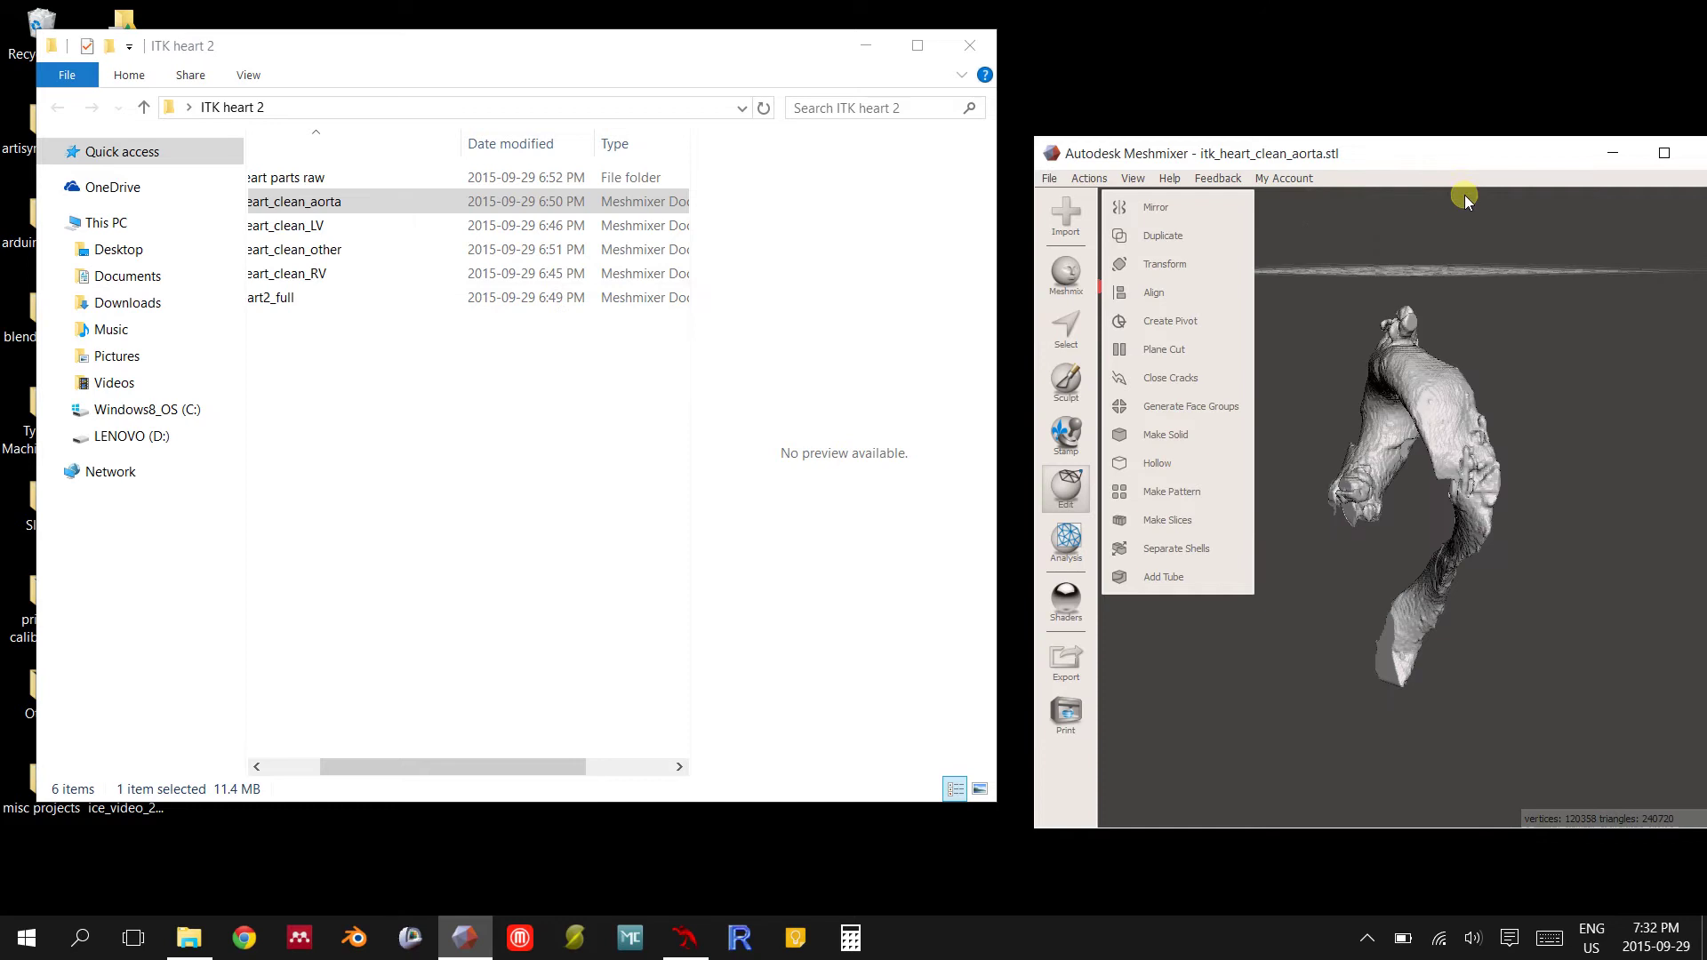
left_click_drag(1473, 156, 1245, 2)
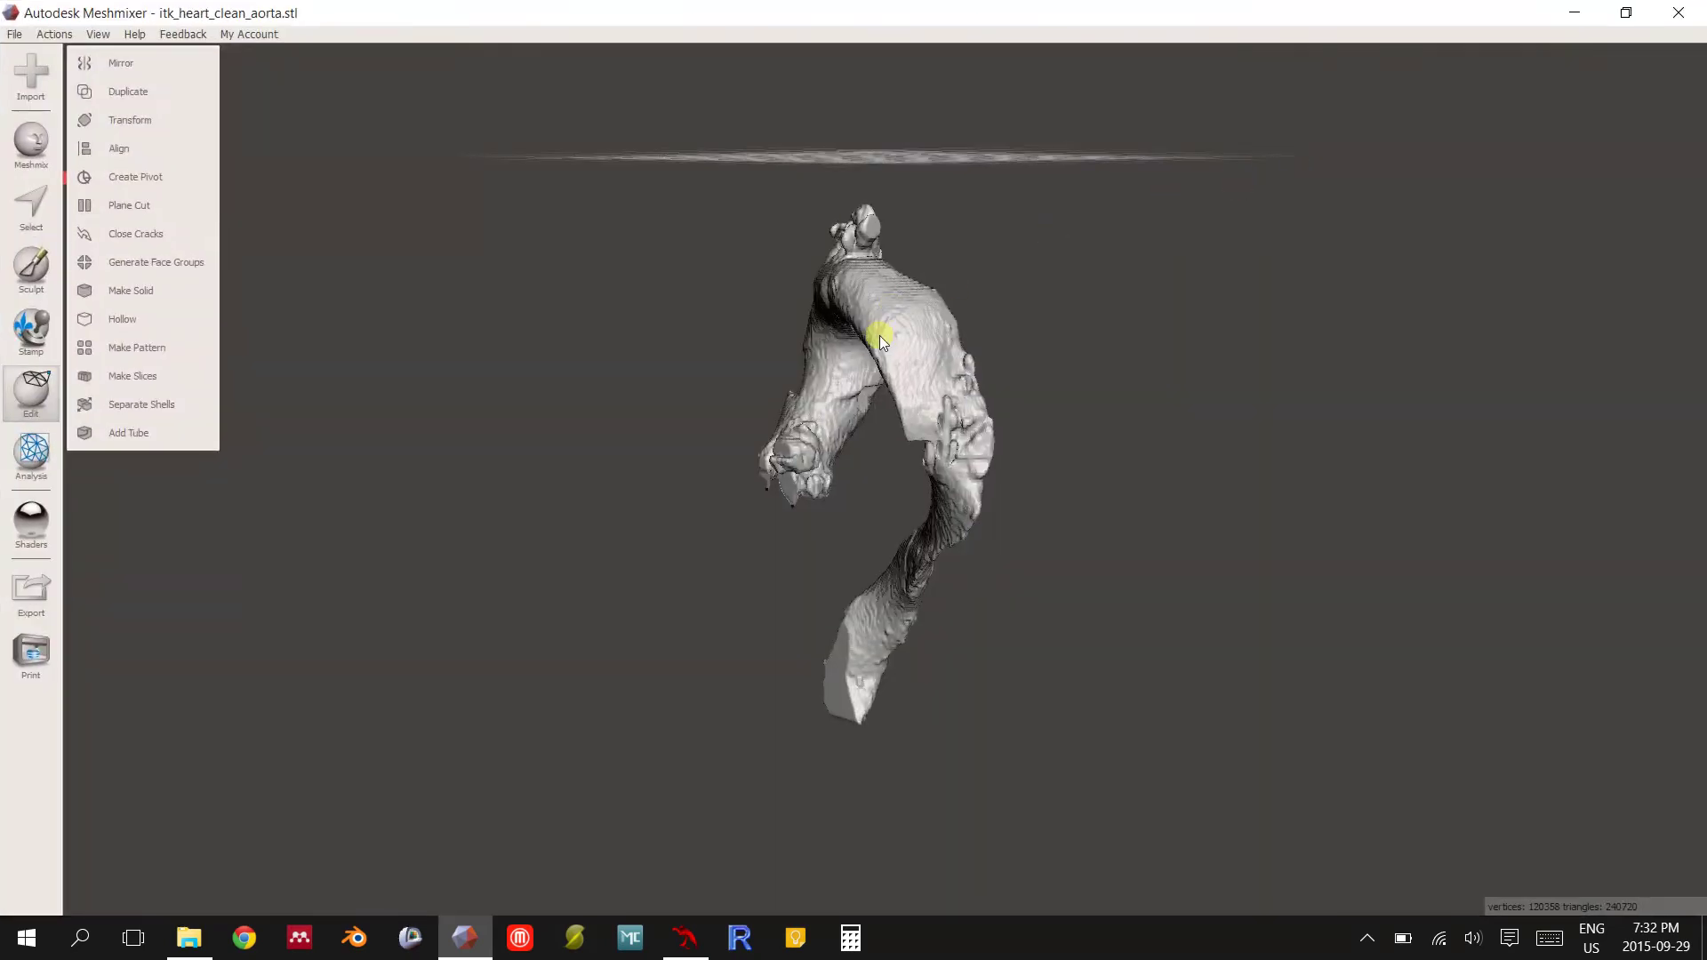
Switch to ITK-SNAP and inspect the boundary between the Aorta and LV labels with the crosshair on the linked slices
left_click(686, 938)
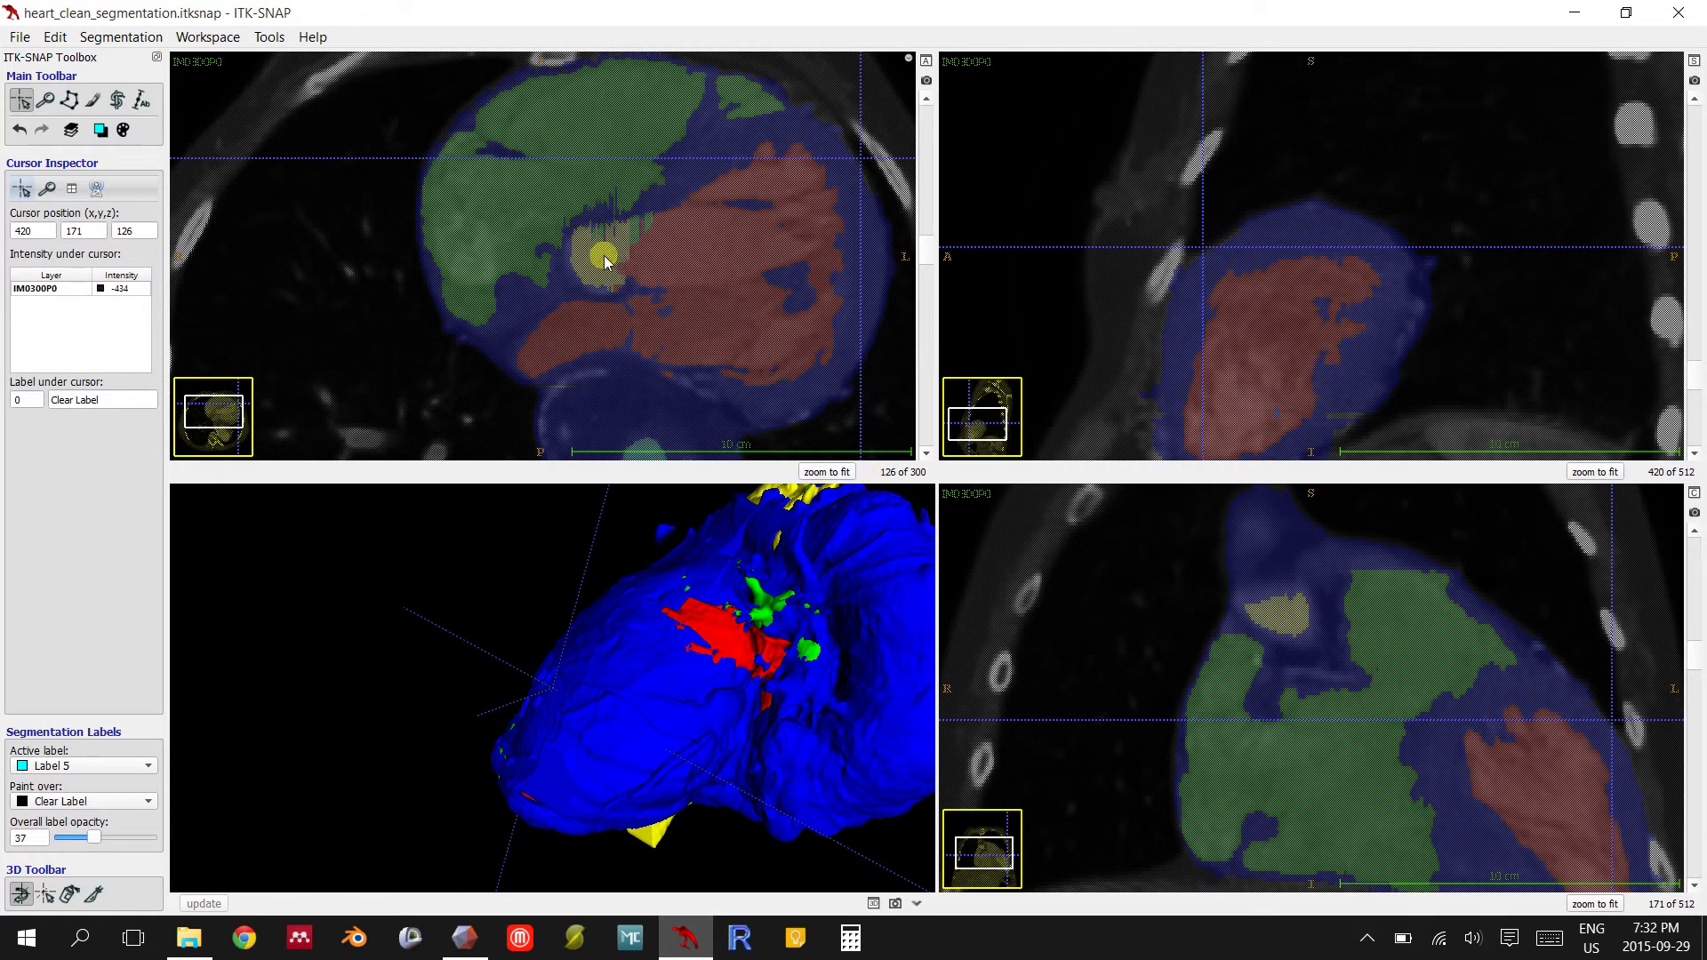
left_click(601, 259)
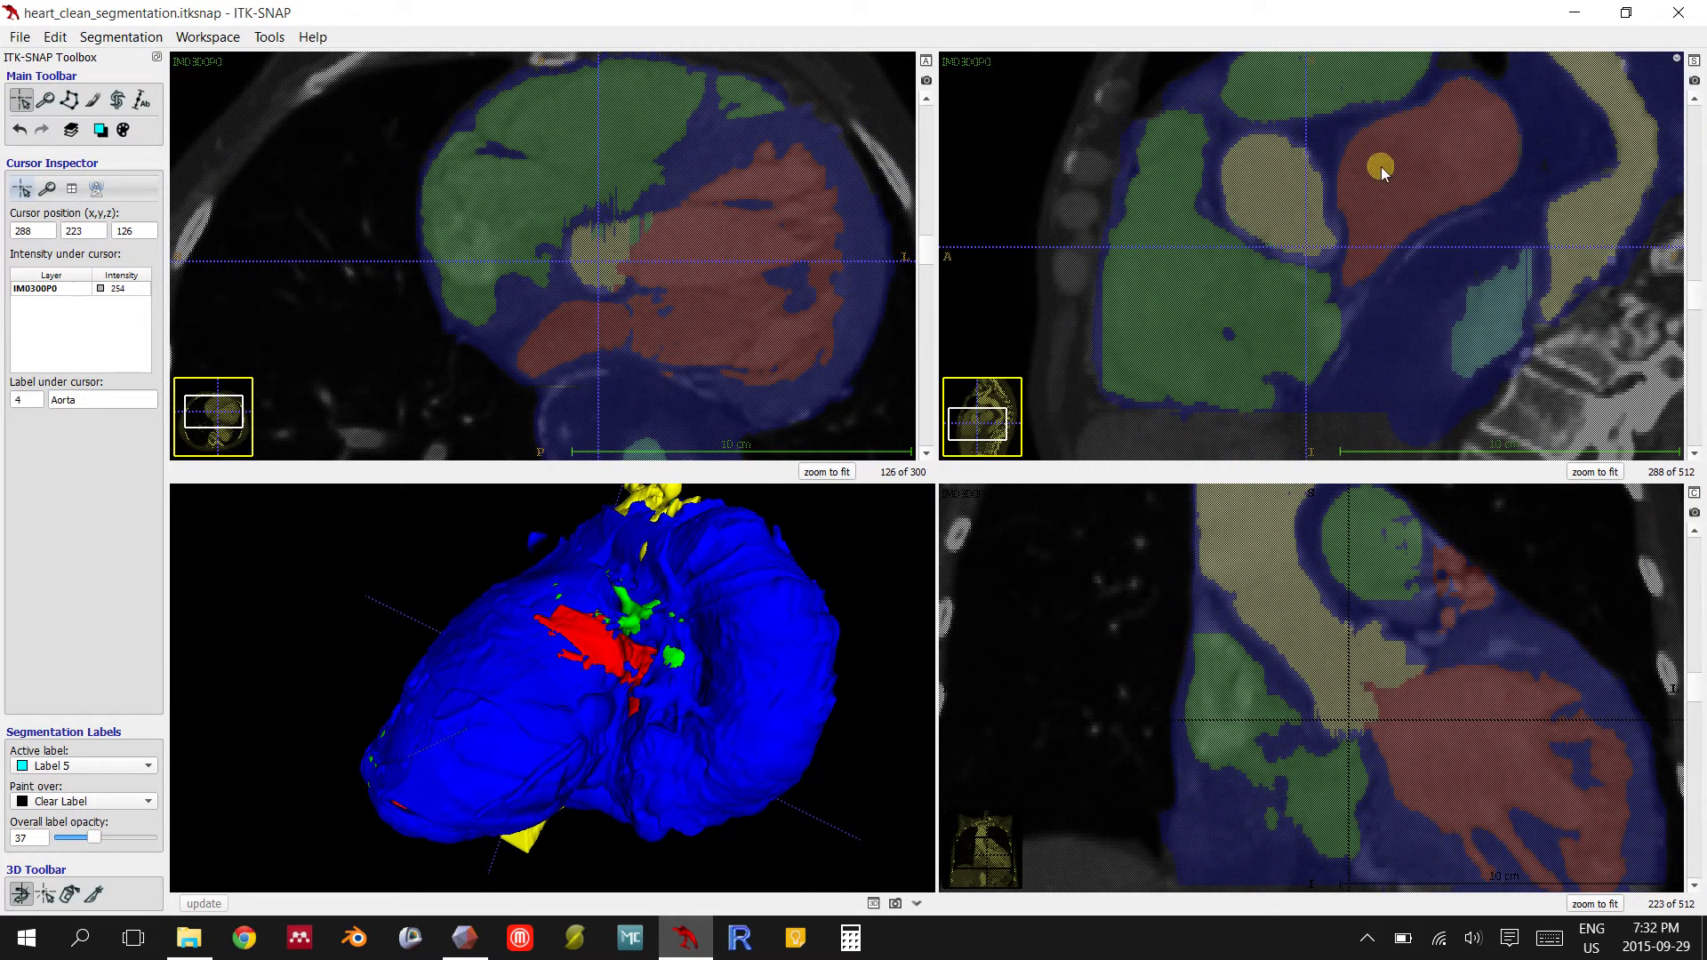
left_click(1366, 713)
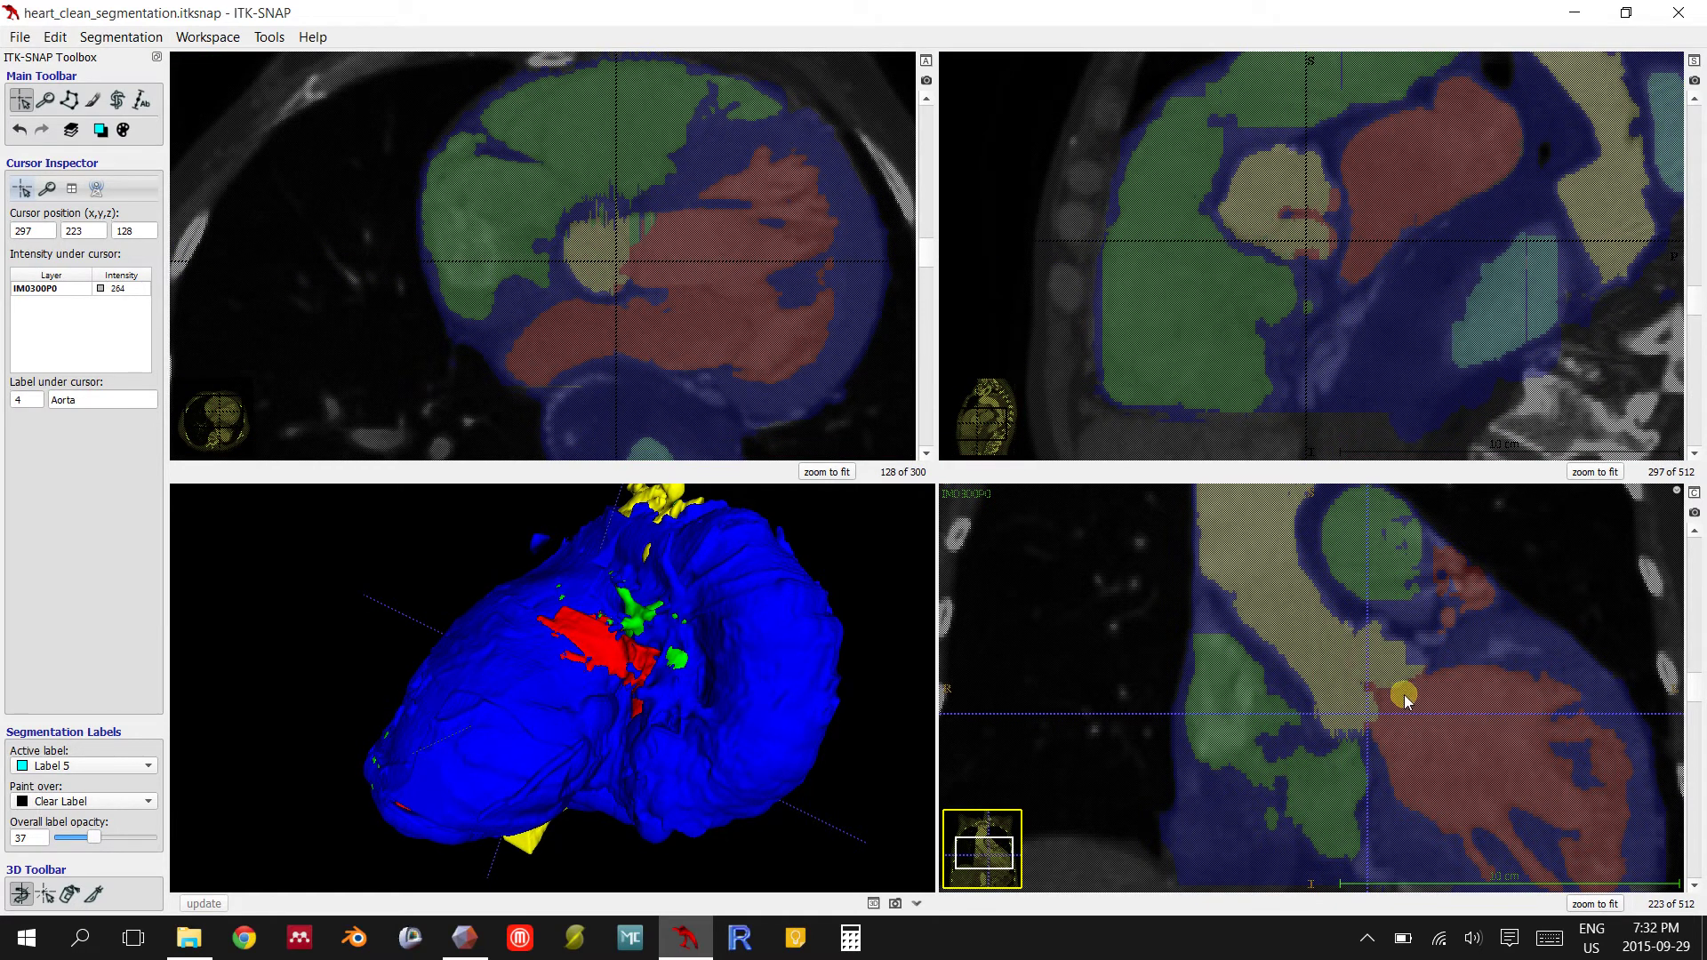
middle_click_drag(1445, 712, 1369, 658)
left_click(1320, 642)
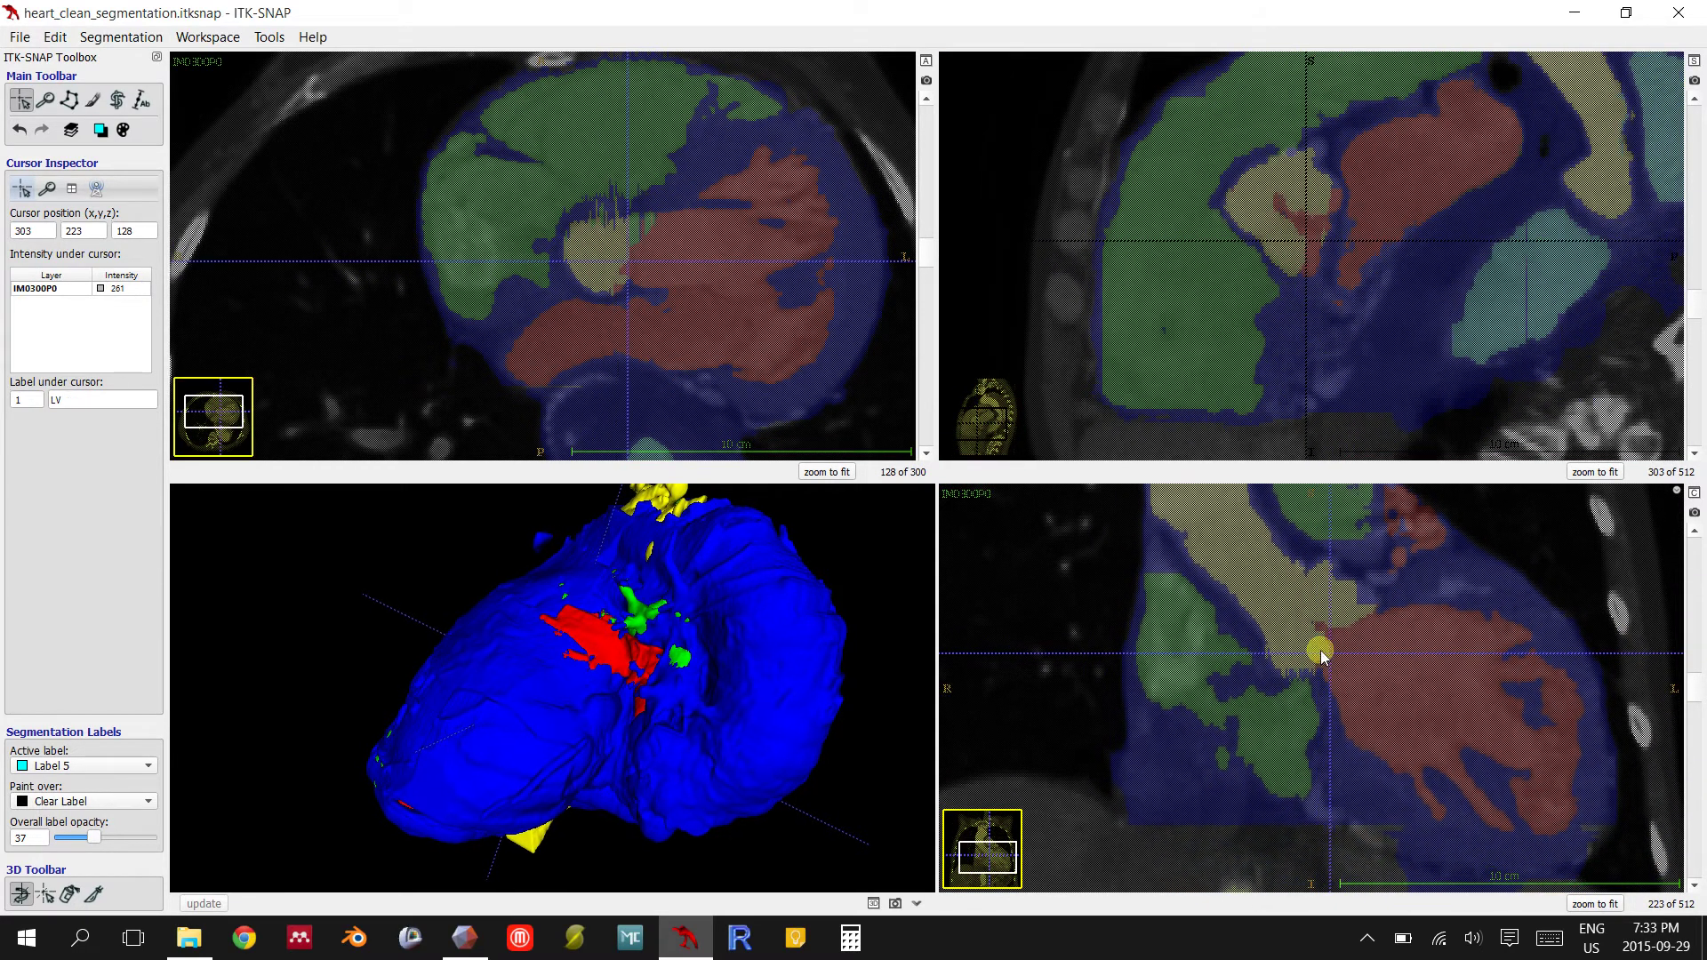
left_click(1318, 629)
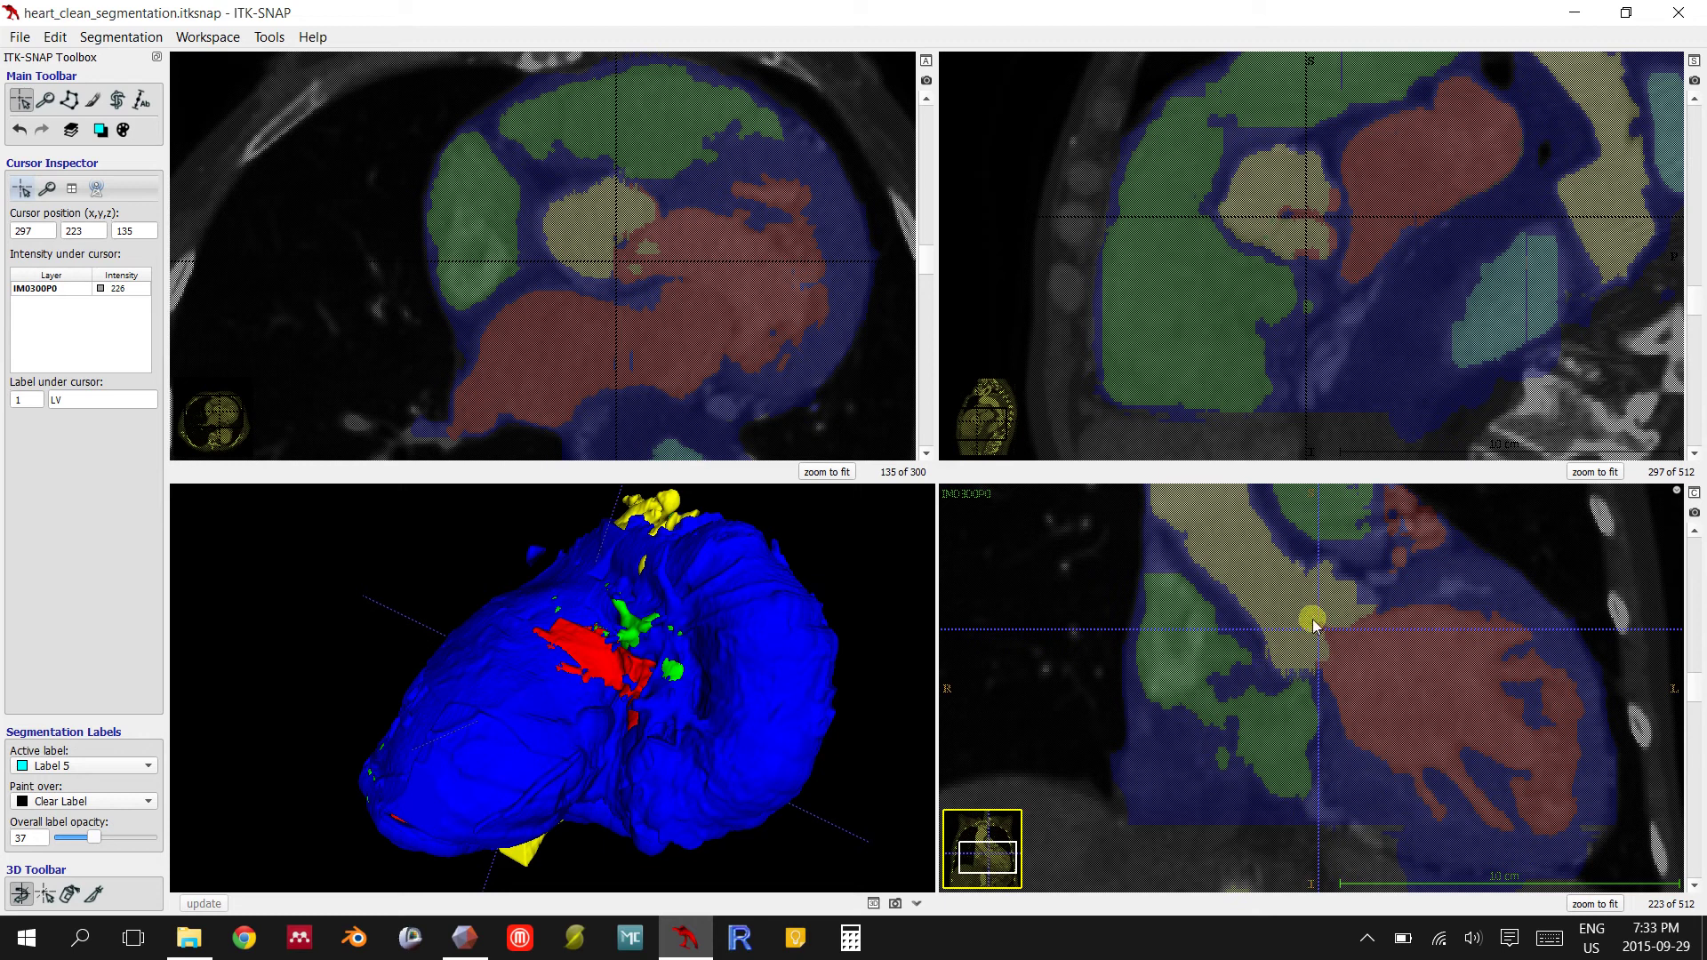
Switch back to Meshmixer and examine the aorta mesh's root, arch and descending section from several angles
left_click(687, 938)
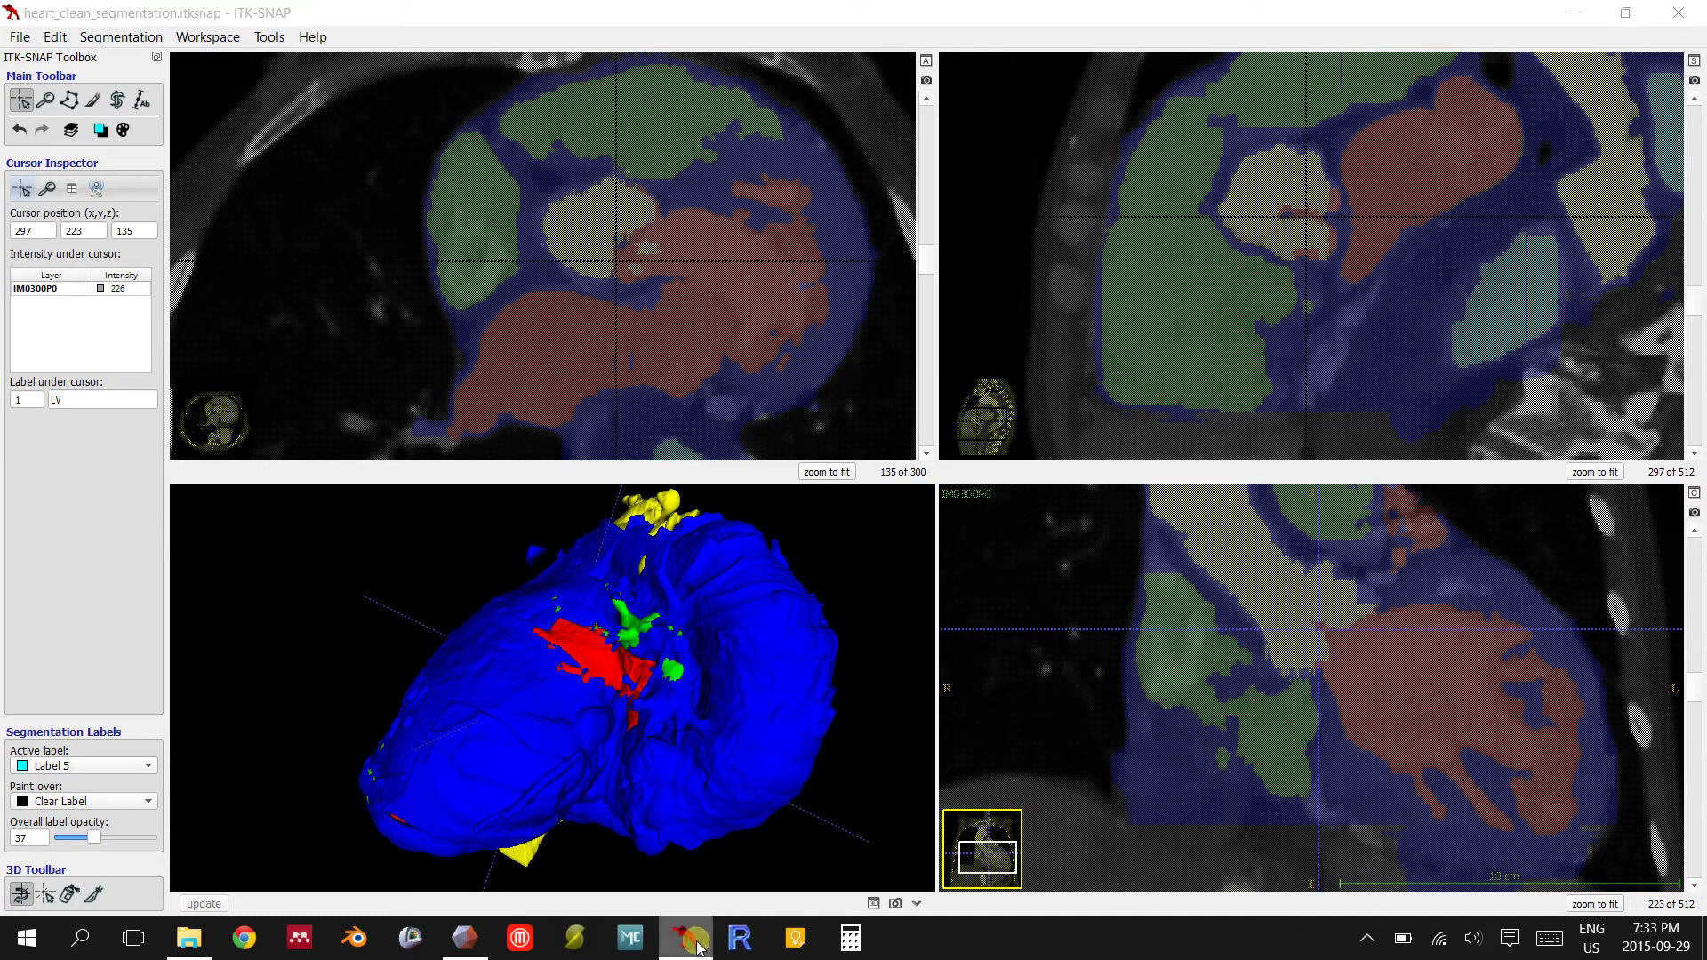
right_click_drag(781, 531, 948, 377)
scroll(785, 478, "up", 5)
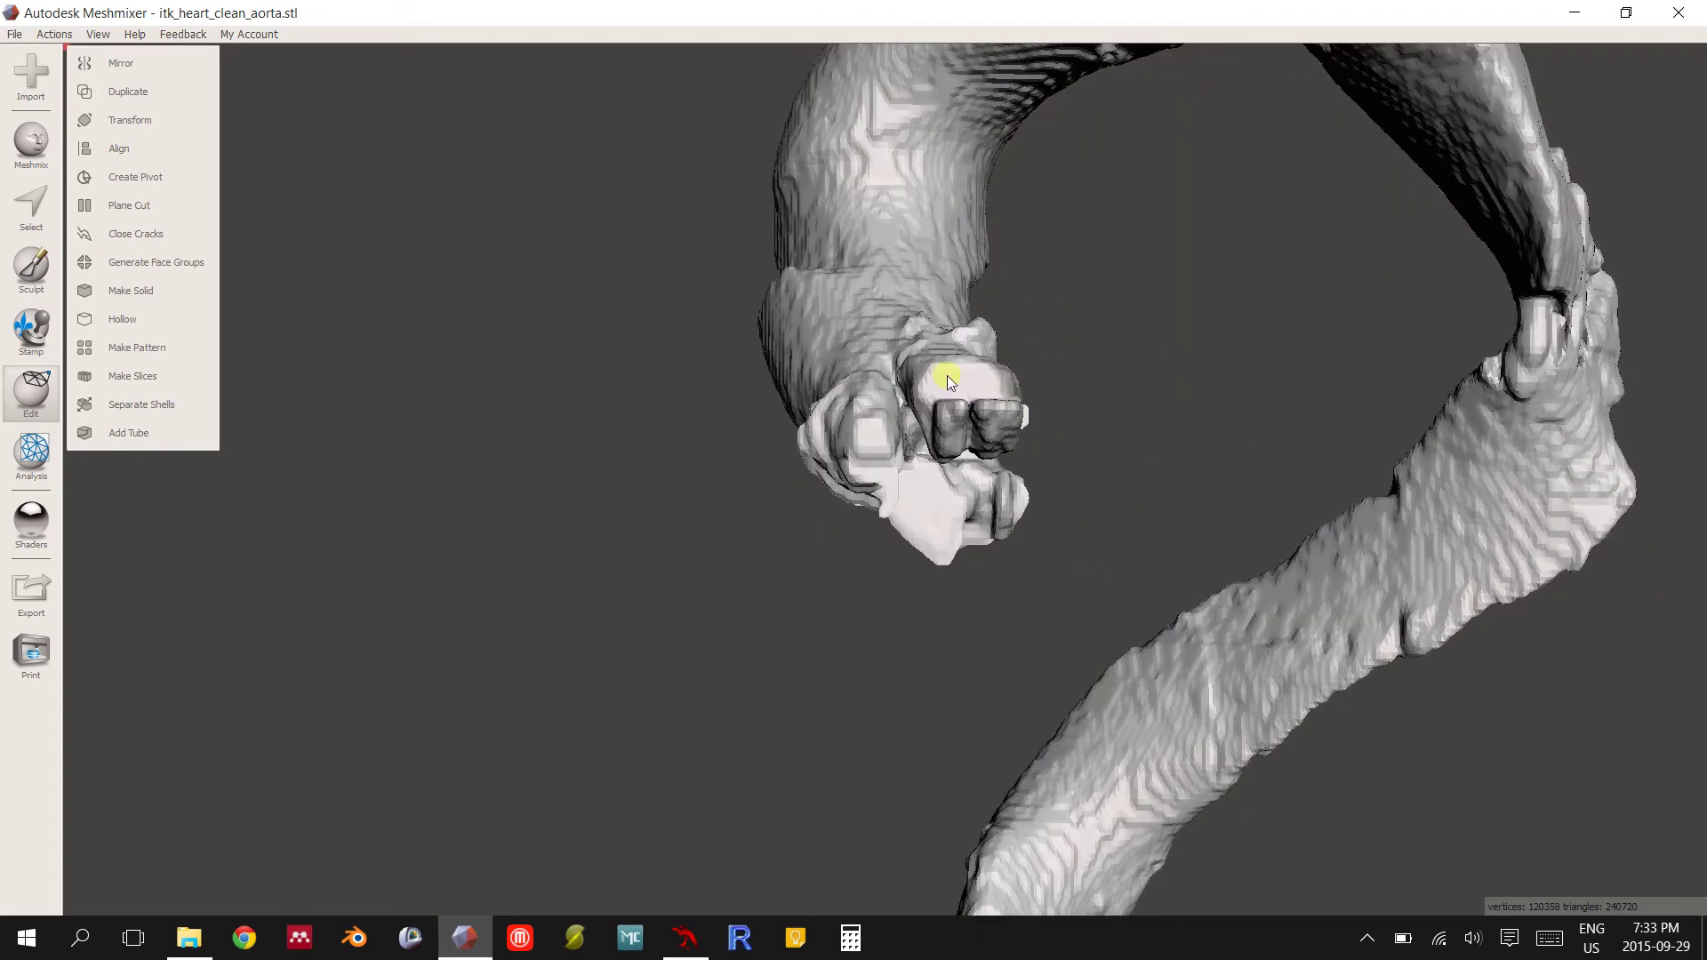
mouse_move(929, 489)
right_mouse_down()
mouse_move(957, 499)
mouse_move(945, 556)
mouse_move(1128, 498)
mouse_move(1064, 290)
mouse_move(1053, 445)
mouse_move(1092, 521)
mouse_move(886, 526)
mouse_move(1144, 528)
mouse_move(1218, 502)
mouse_move(1139, 590)
mouse_move(1068, 526)
mouse_move(976, 560)
mouse_move(946, 500)
right_mouse_up()
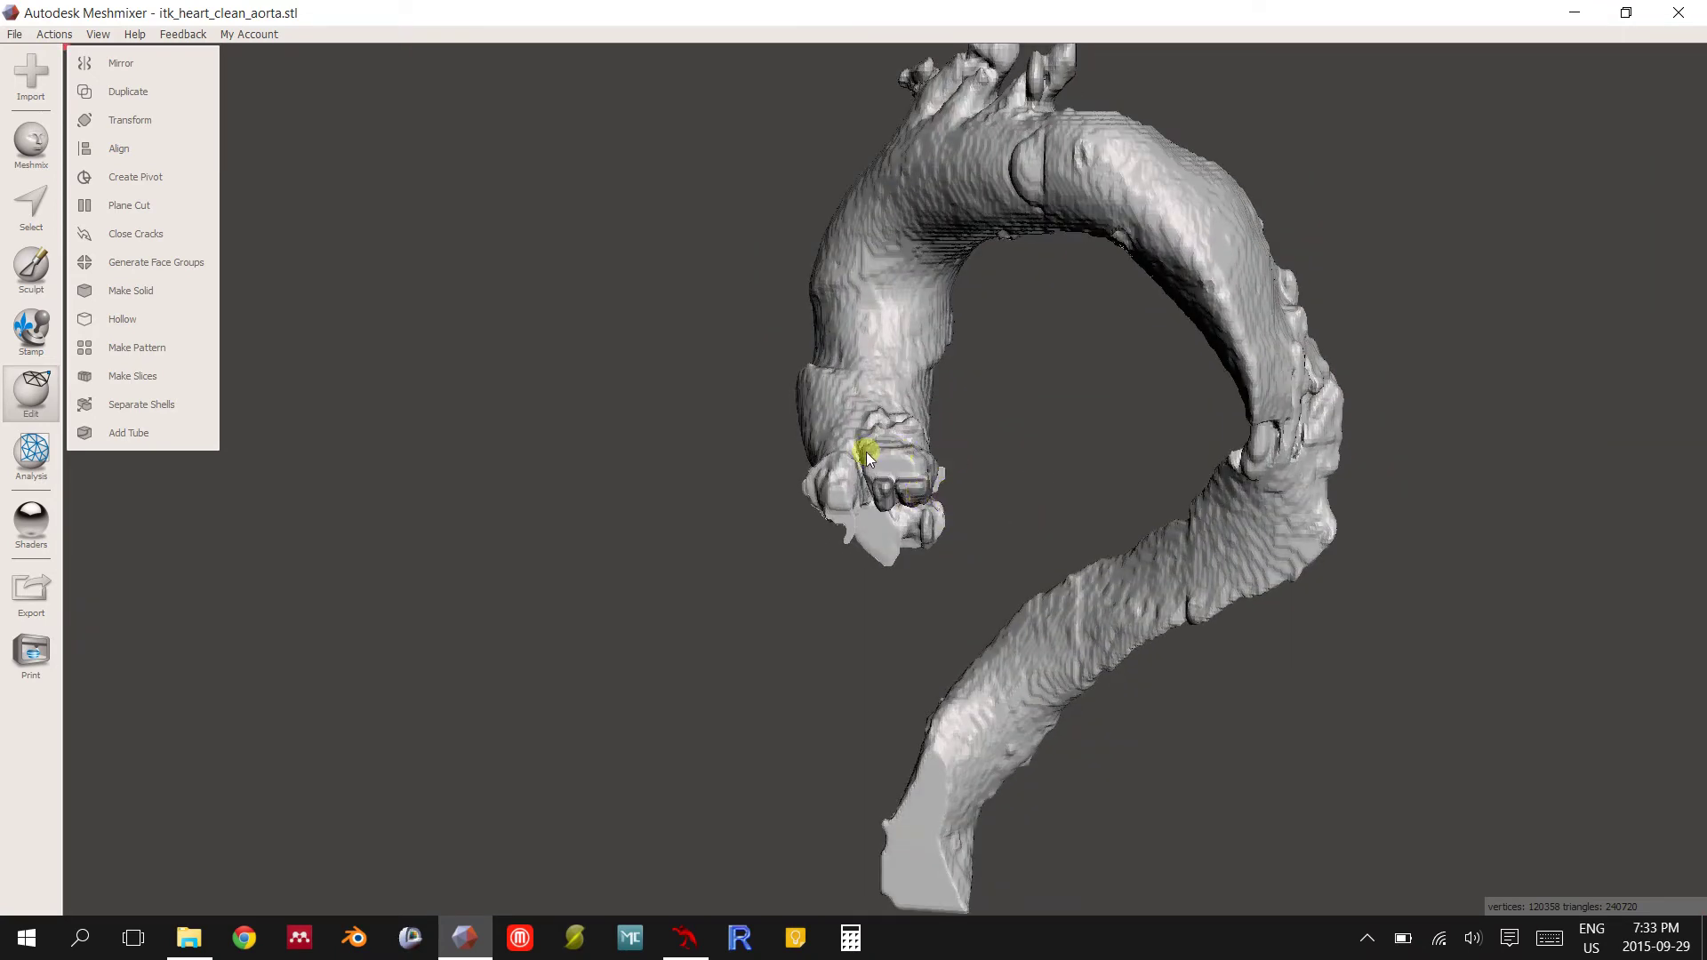
right_click_drag(907, 498, 1065, 316)
right_click_drag(1124, 159, 1010, 240)
right_click_drag(855, 344, 743, 583)
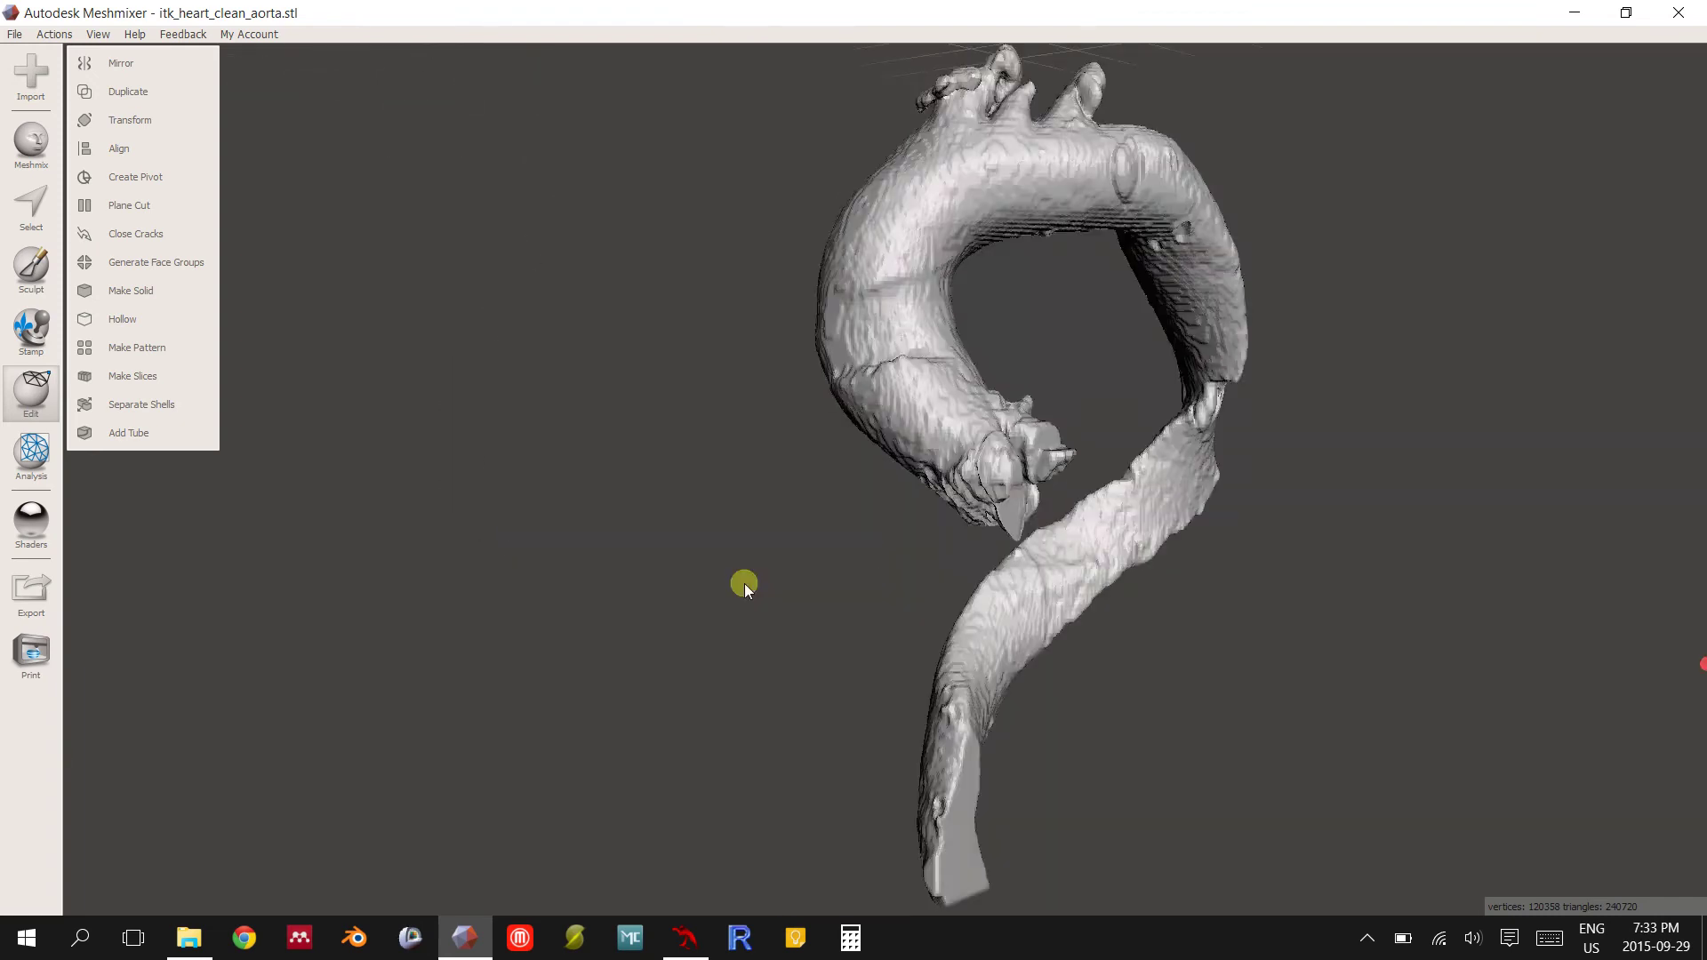
Check the segmentation in ITK-SNAP again, then return to Meshmixer and view the aorta mesh from other sides
left_click(686, 938)
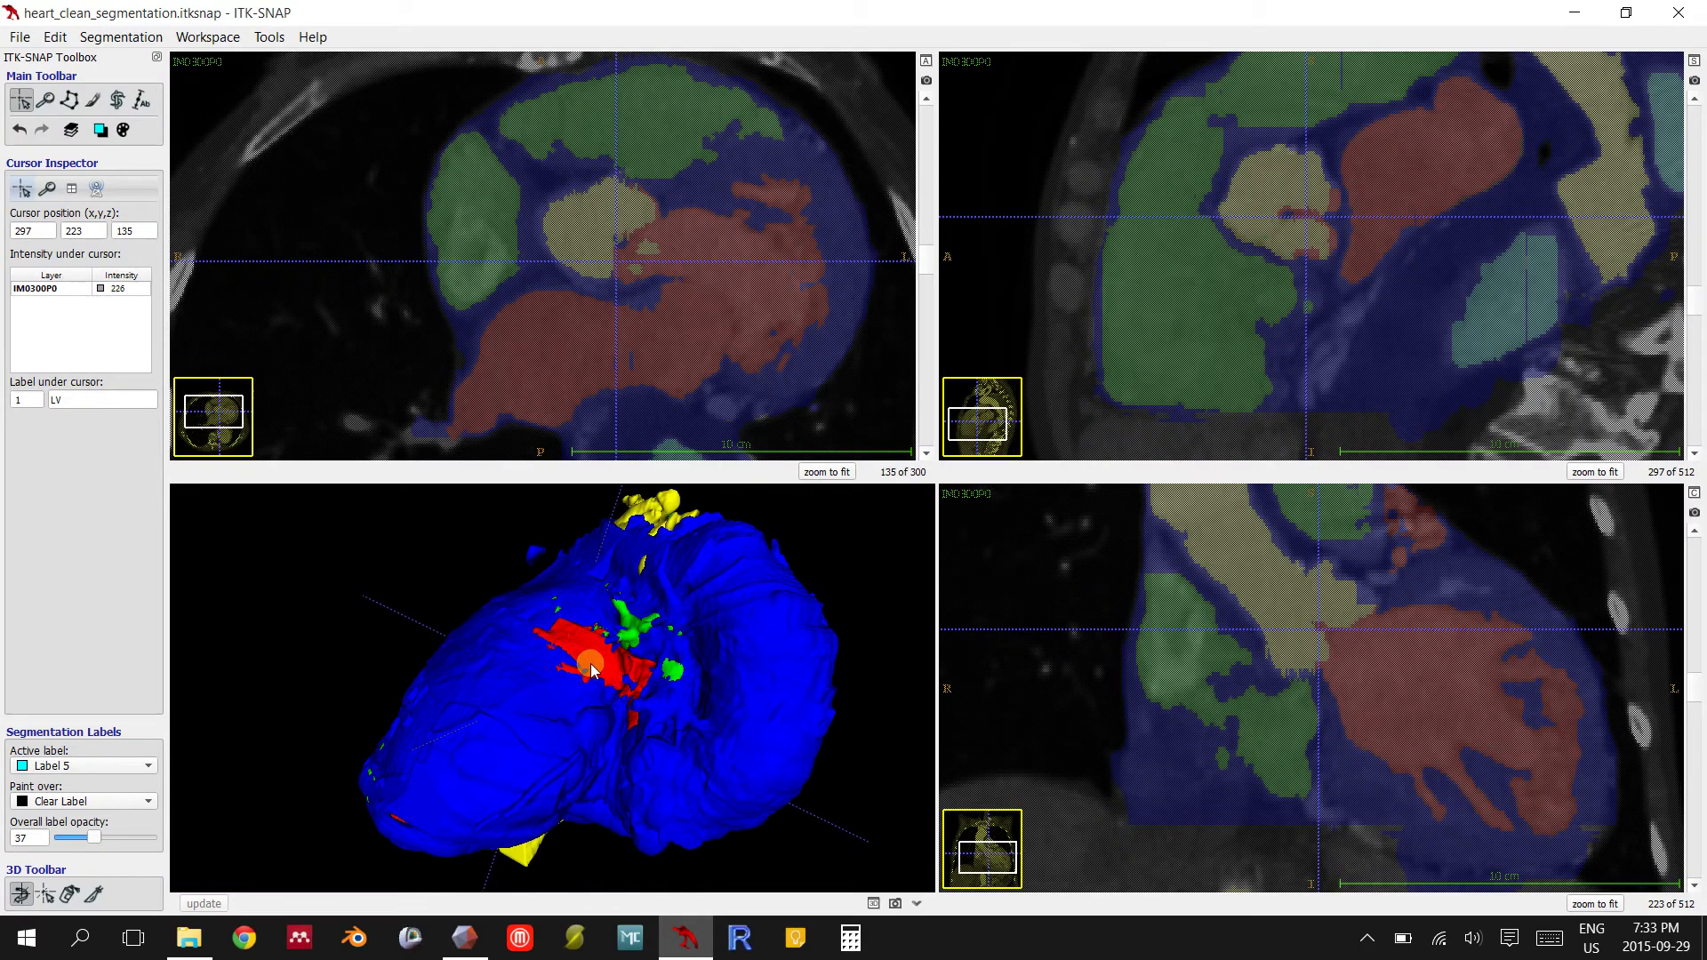
right_click_drag(740, 587, 779, 641)
left_click(686, 935)
mouse_move(1092, 429)
right_mouse_down()
mouse_move(773, 426)
mouse_move(1084, 402)
right_mouse_up()
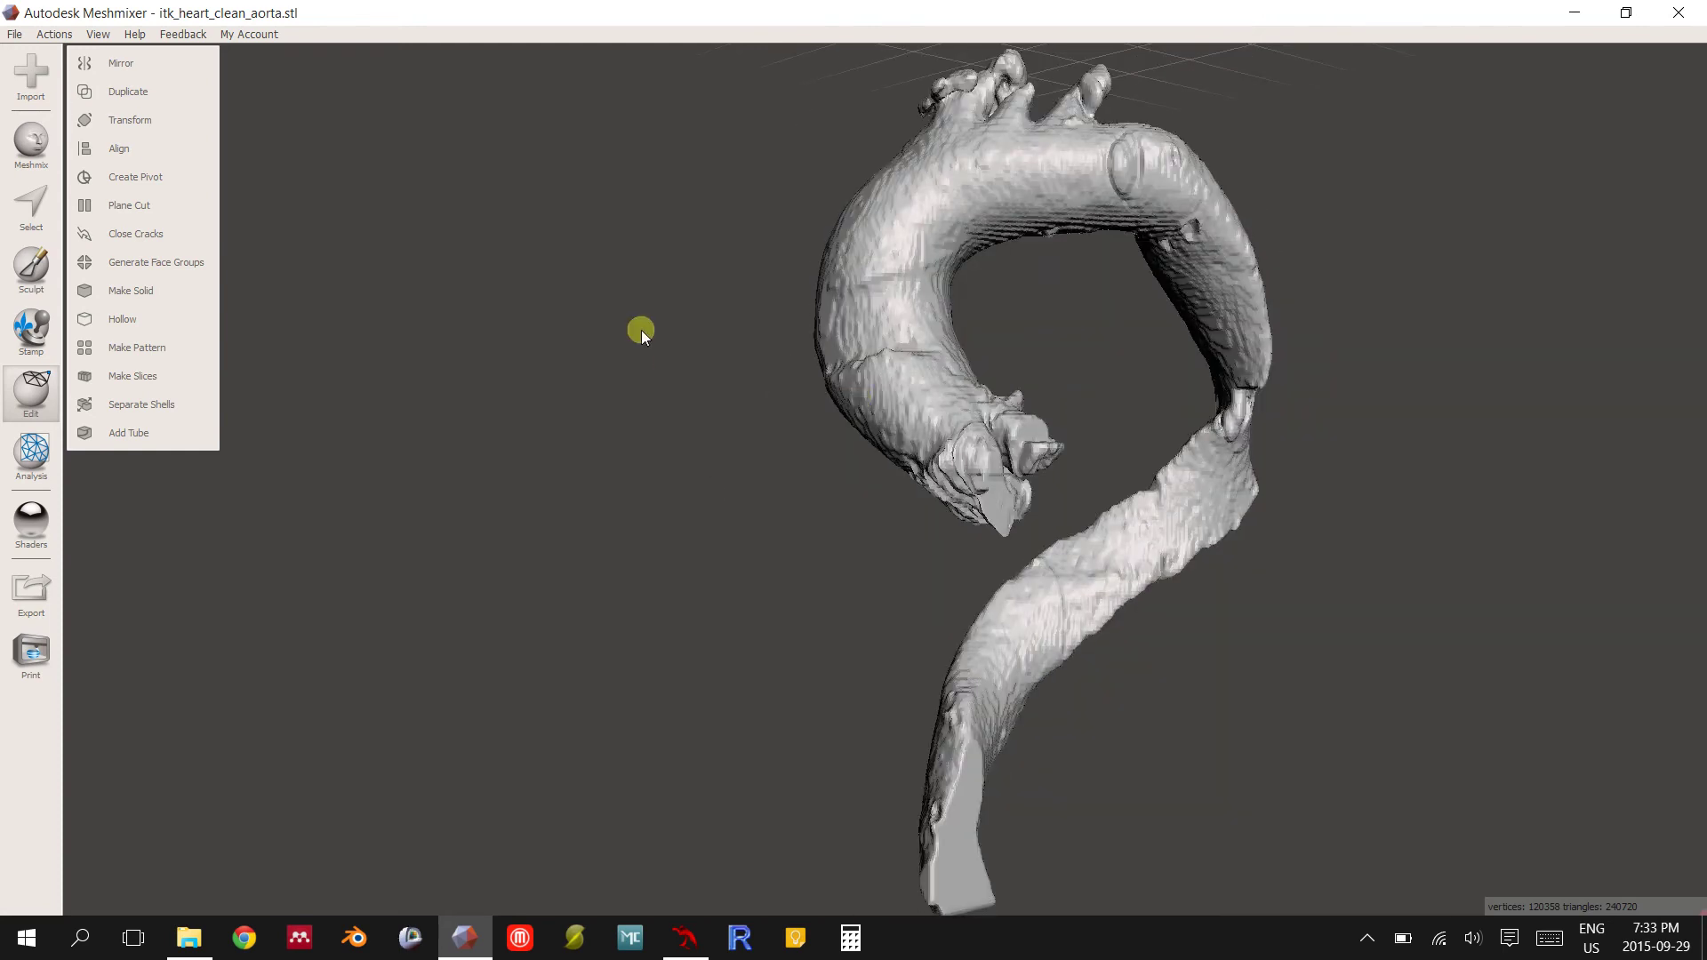
right_click_drag(687, 327, 850, 295)
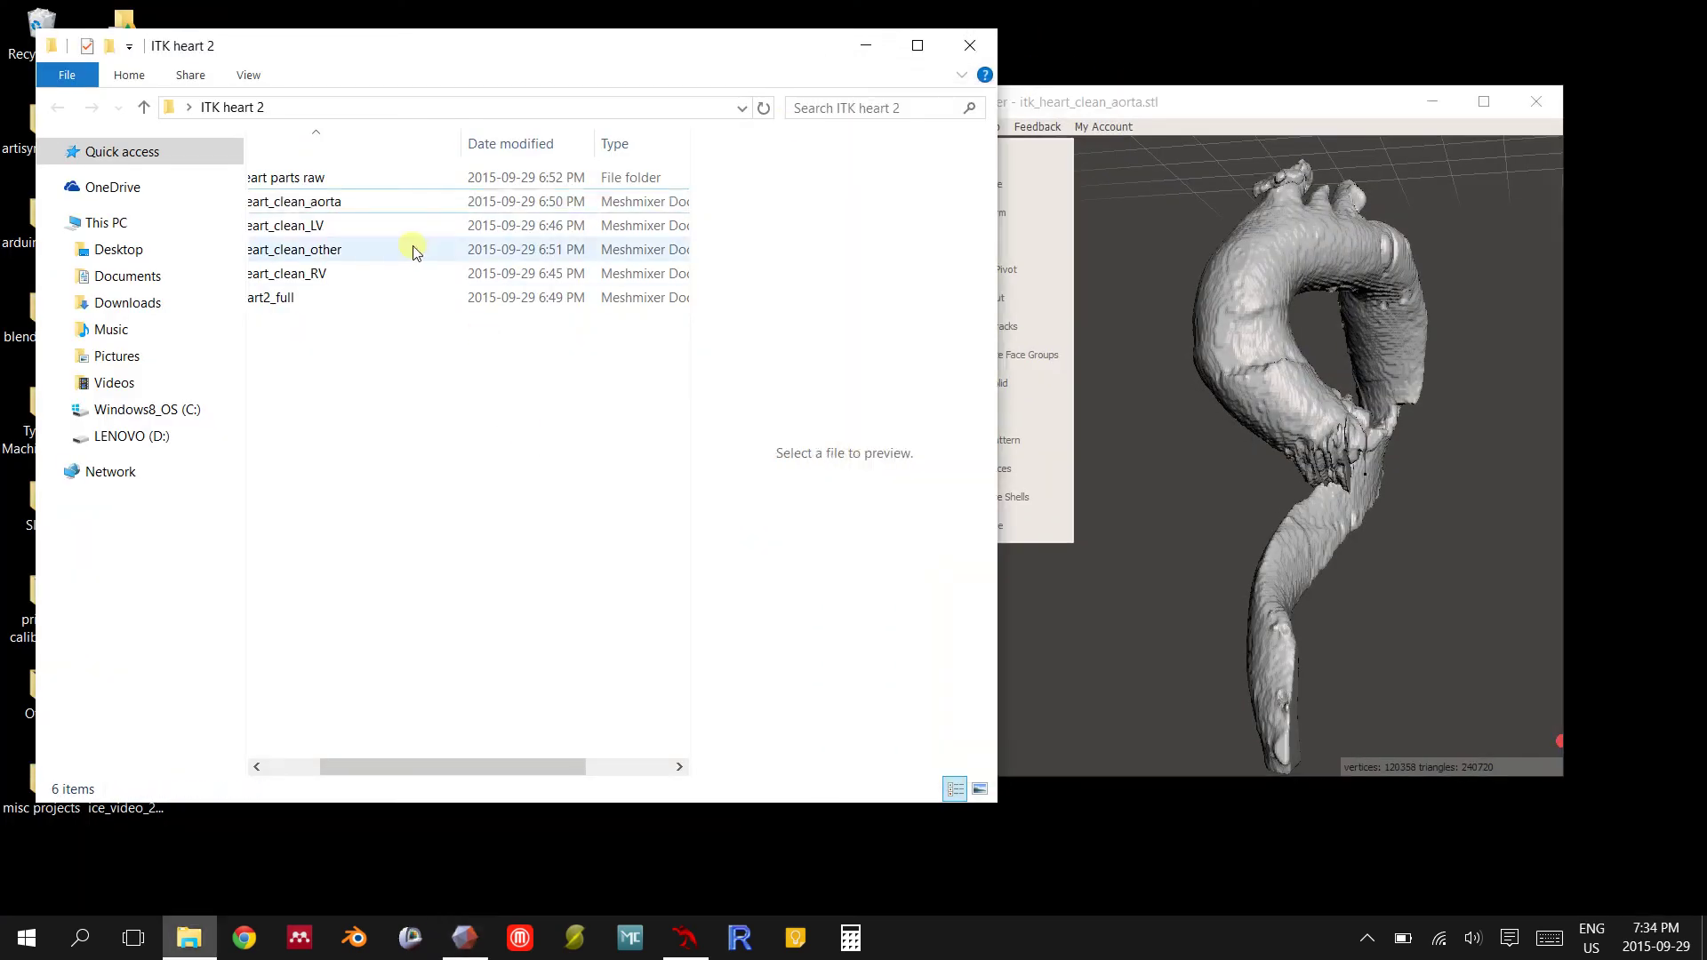
Import itk_heart_clean_LV from the ITK heart 2 folder in place of the aorta mesh and inspect it in a maximized Meshmixer window
left_click_drag(397, 228, 1329, 440)
left_click(1318, 441)
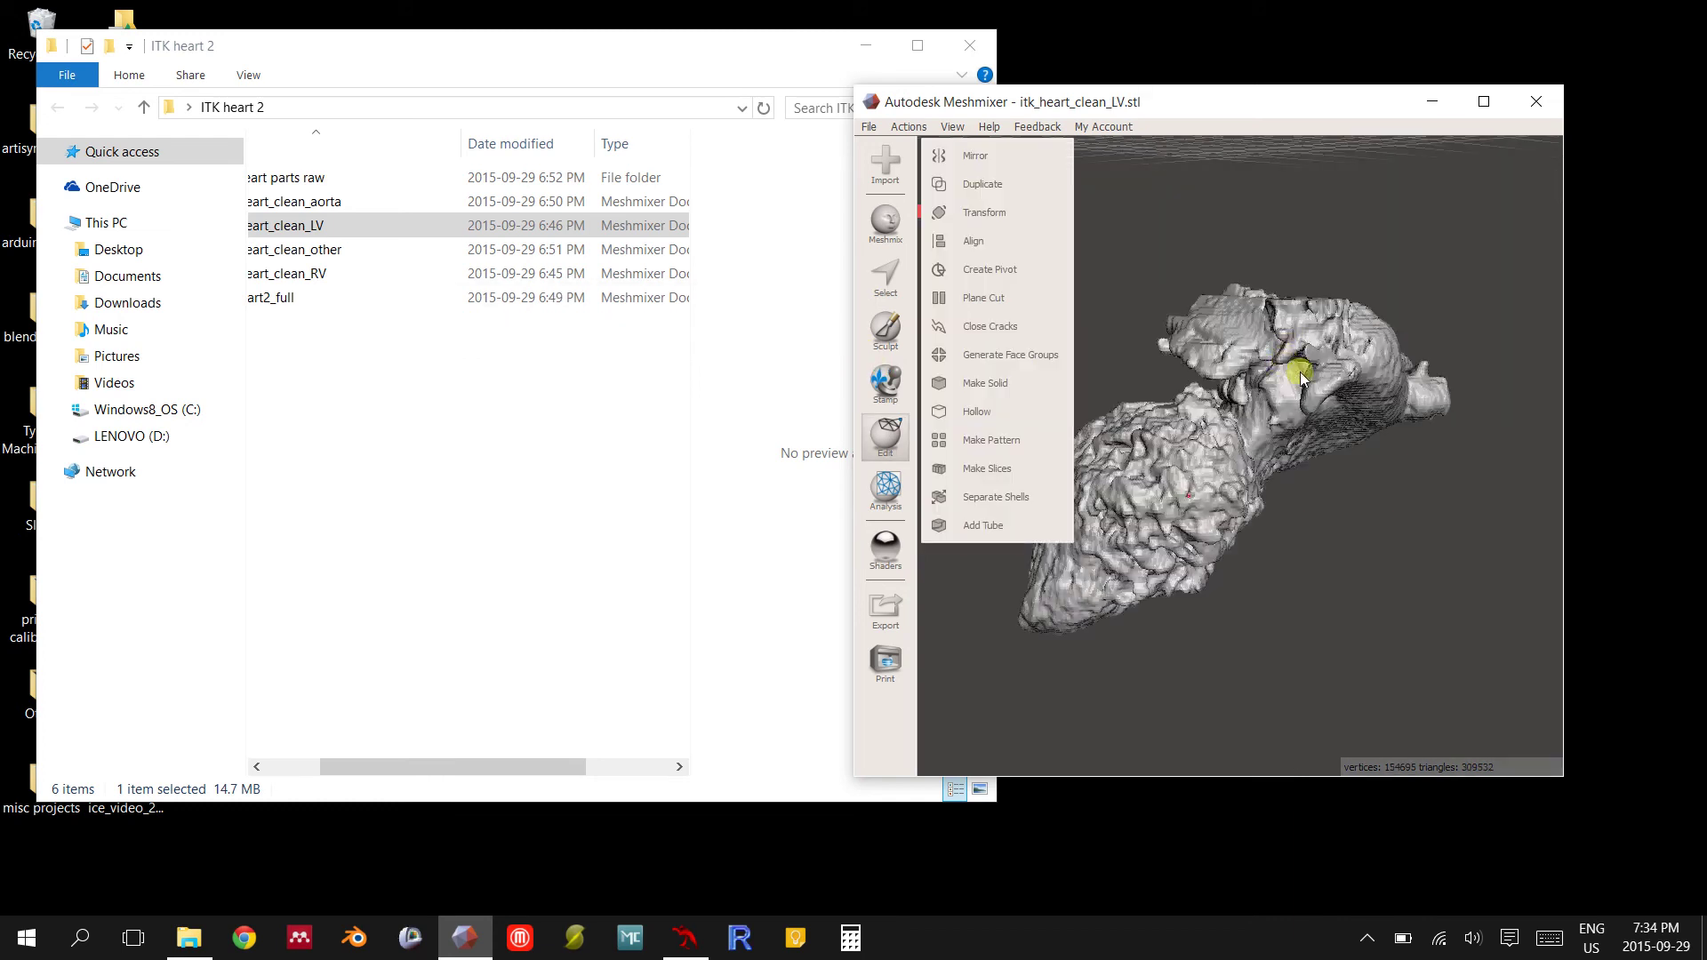
right_click_drag(1331, 420, 1085, 449)
left_click(1497, 109)
right_click_drag(1245, 210, 812, 392)
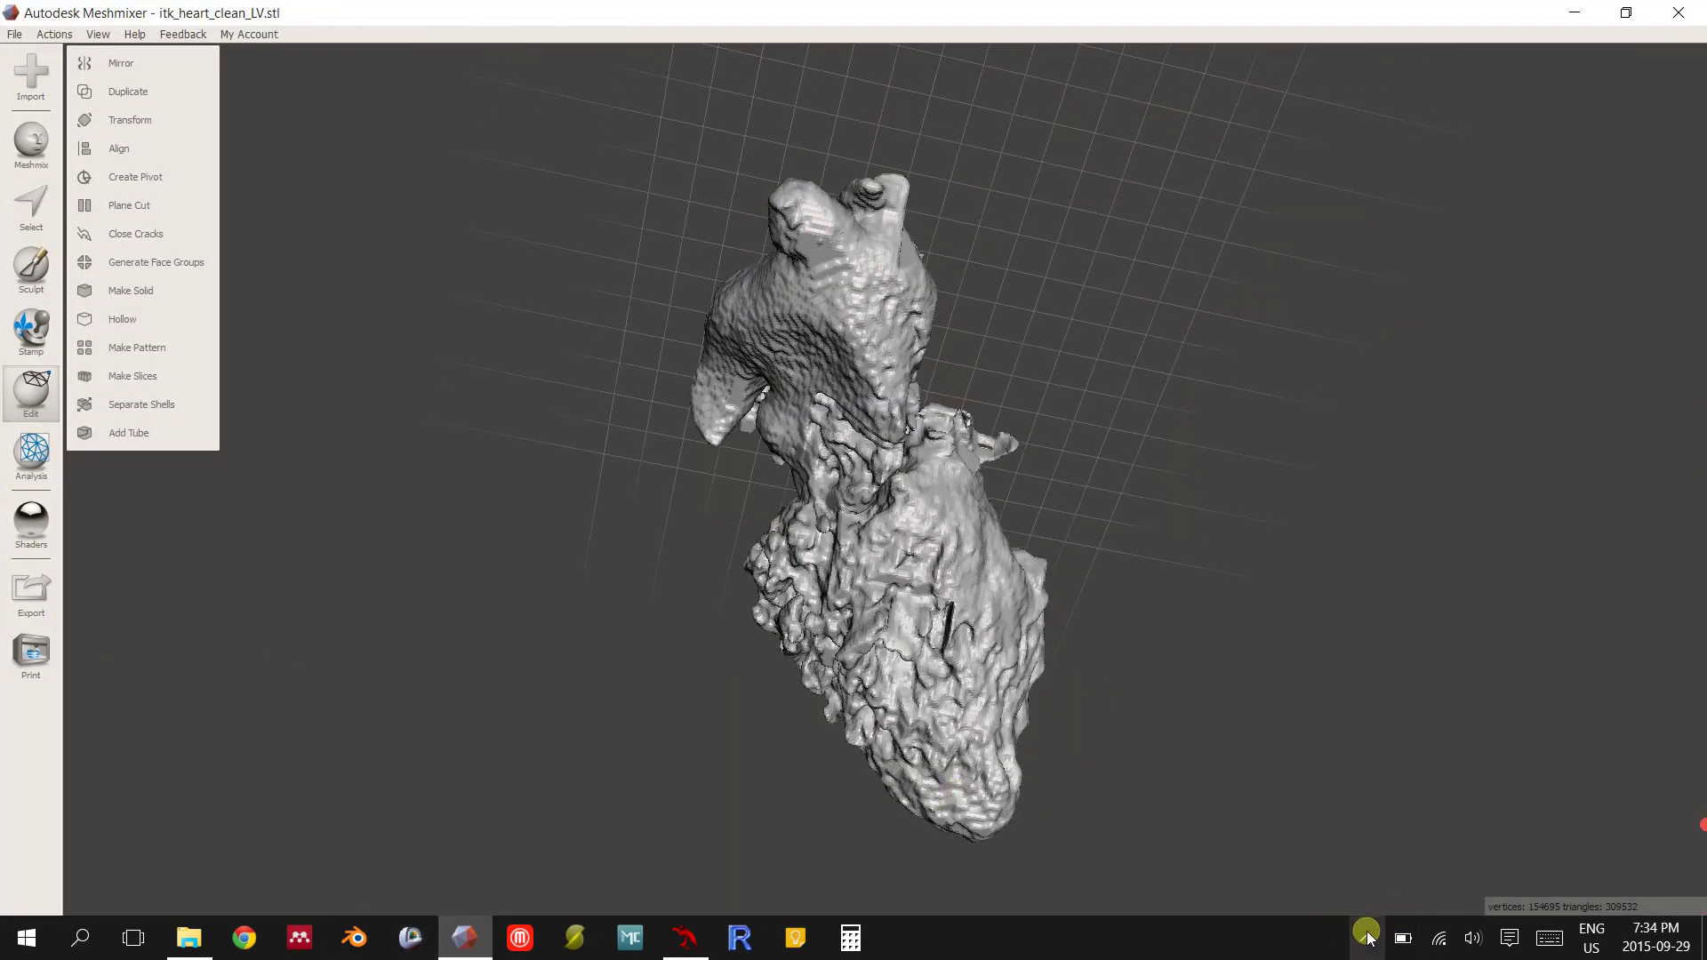